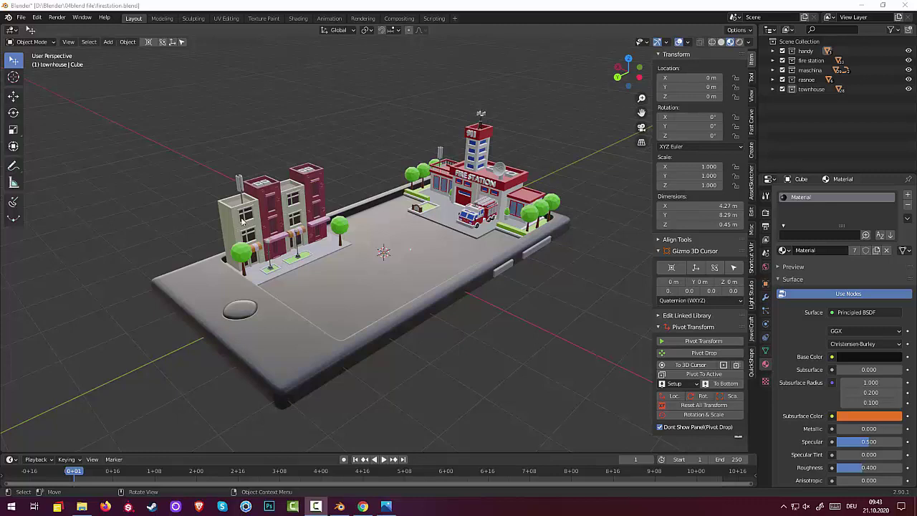
# Browse smocke.blend's objects through Append, then close the window without appending anything
pyautogui.click(32, 42)
pyautogui.click(21, 18)
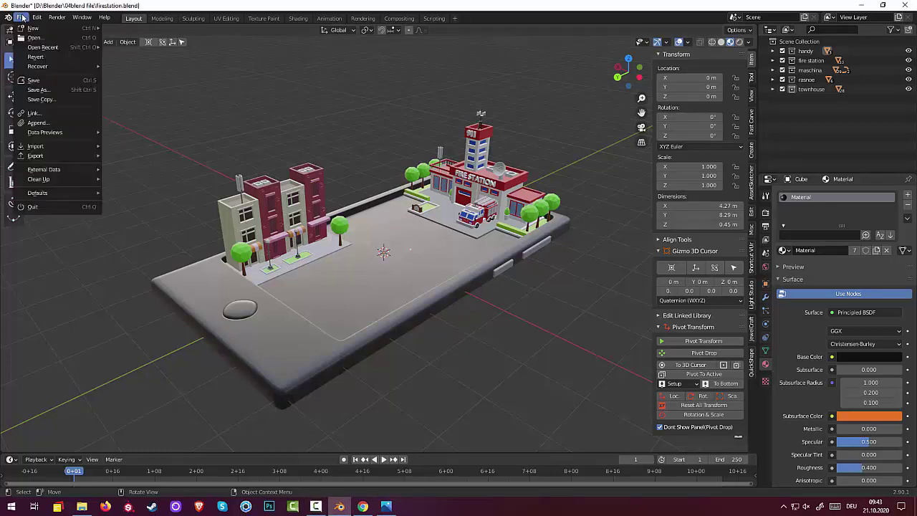
pyautogui.click(40, 121)
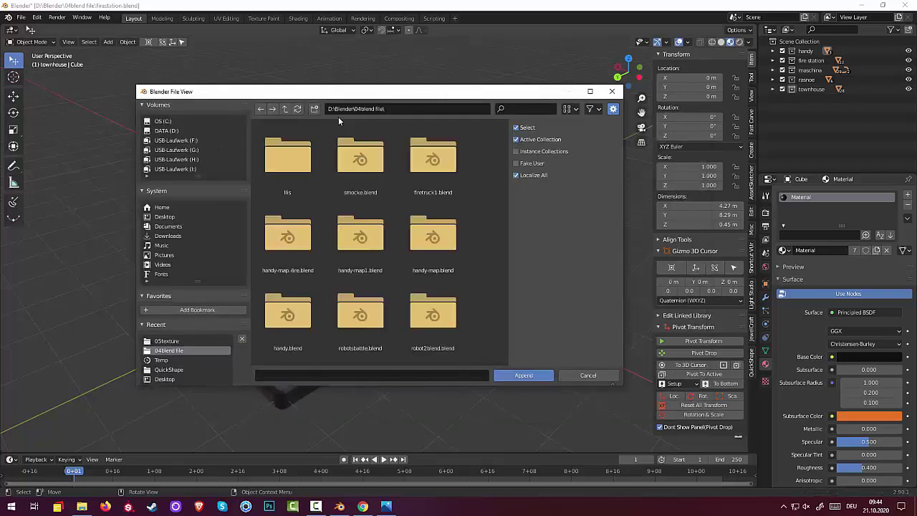
pyautogui.click(367, 156)
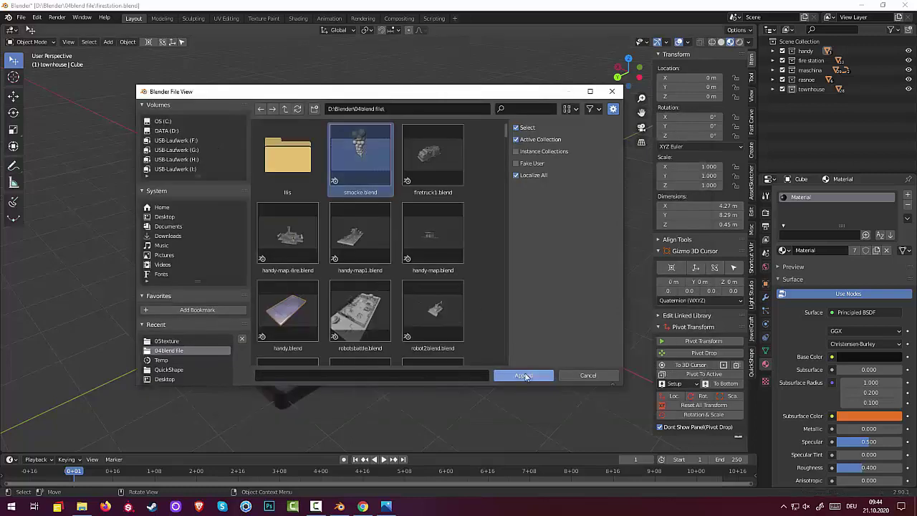
pyautogui.click(524, 376)
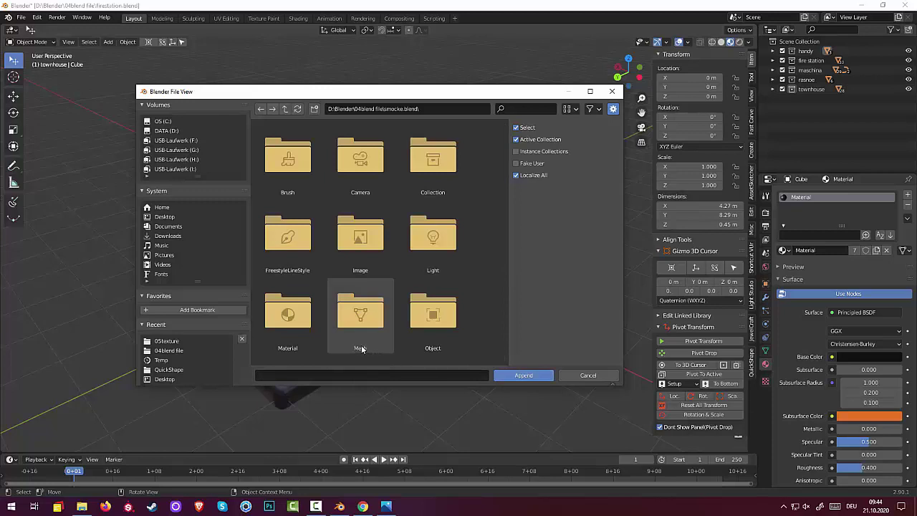
pyautogui.doubleClick(435, 318)
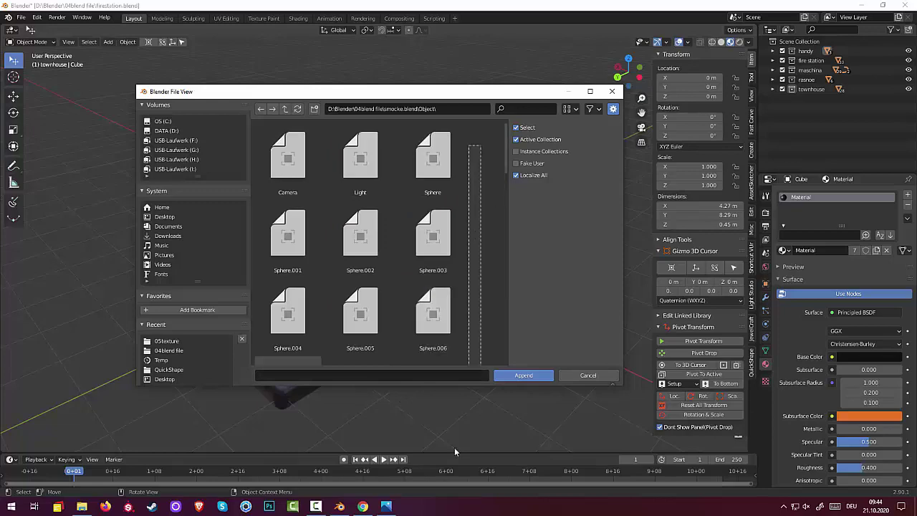
pyautogui.moveTo(481, 150); pyautogui.dragTo(277, 499)
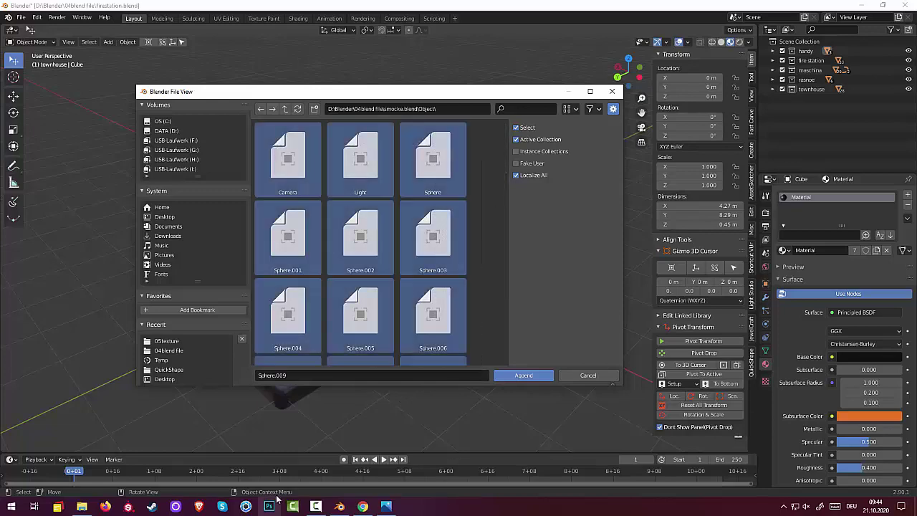
pyautogui.click(612, 91)
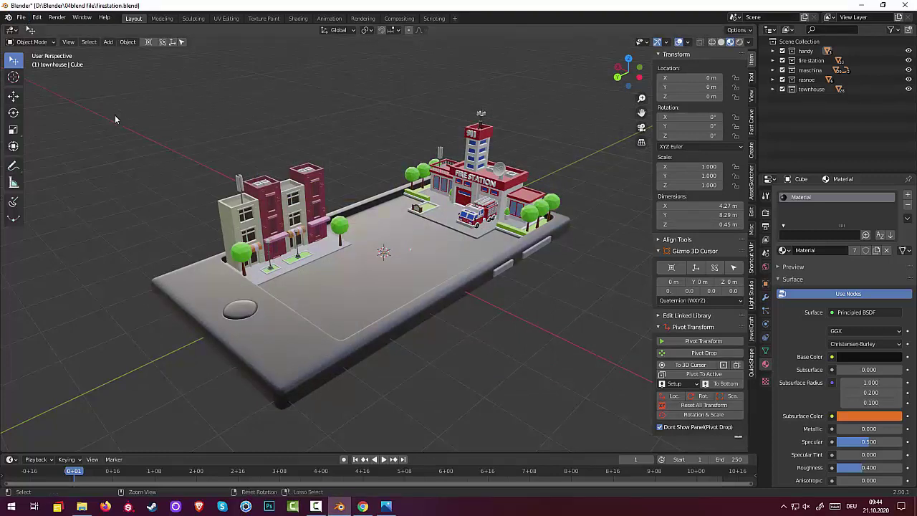
pyautogui.hotkey('ctrl', 'a')
# Save the fire station scene and open smocke.blend
pyautogui.hotkey('ctrl', 's')
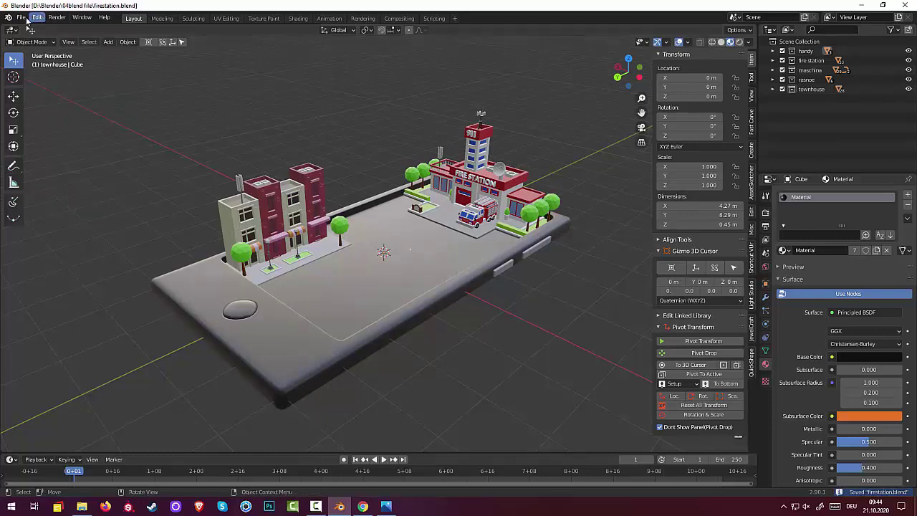
pyautogui.click(22, 18)
pyautogui.click(33, 35)
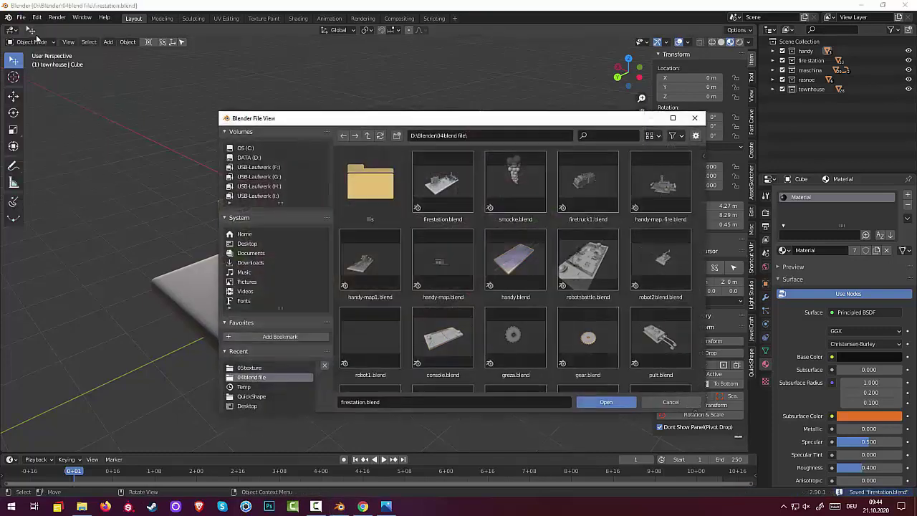
pyautogui.click(515, 182)
pyautogui.click(600, 405)
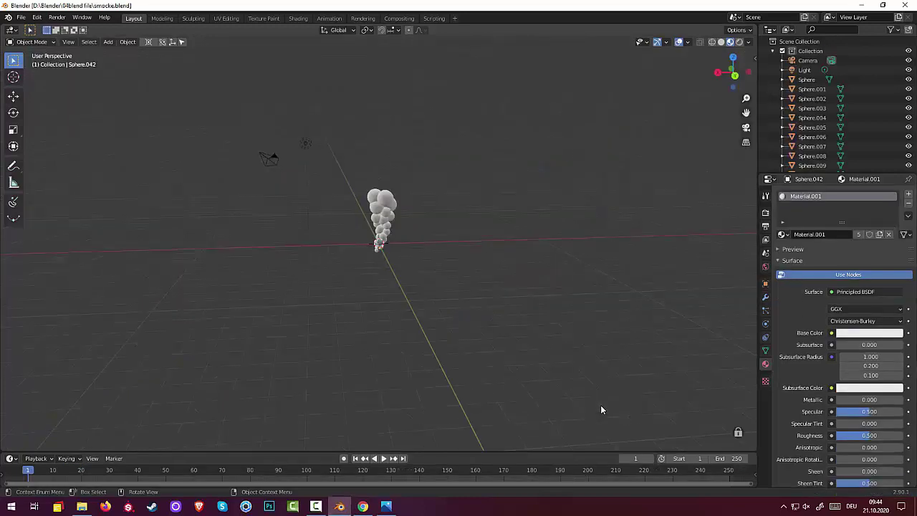
# Delete the Camera and the Light from smocke.blend
pyautogui.scroll(3, 448, 260)
pyautogui.scroll(2, 447, 260)
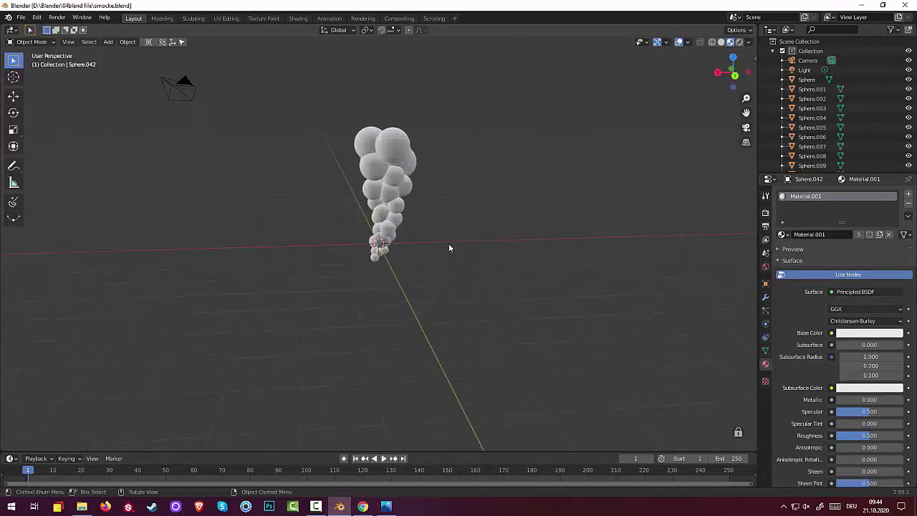
pyautogui.click(812, 81)
pyautogui.click(810, 61)
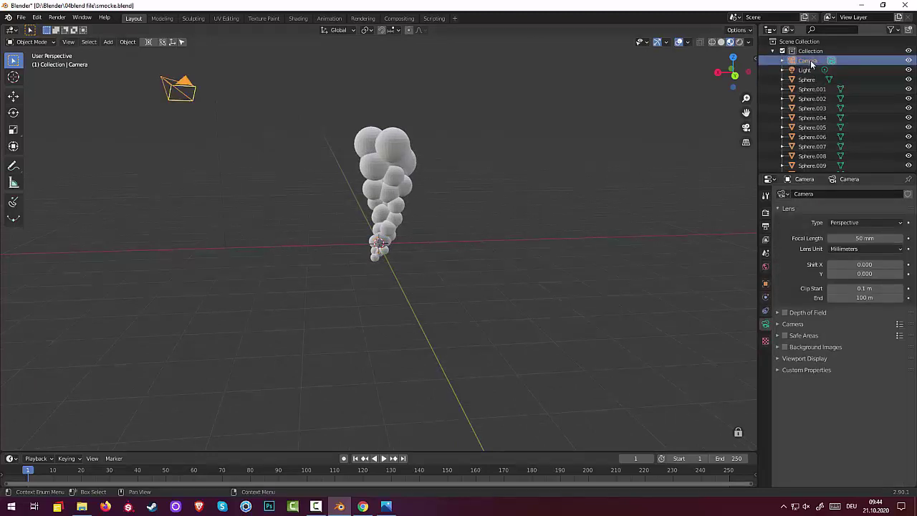
pyautogui.press('Delete')
pyautogui.click(811, 61)
pyautogui.press('Delete')
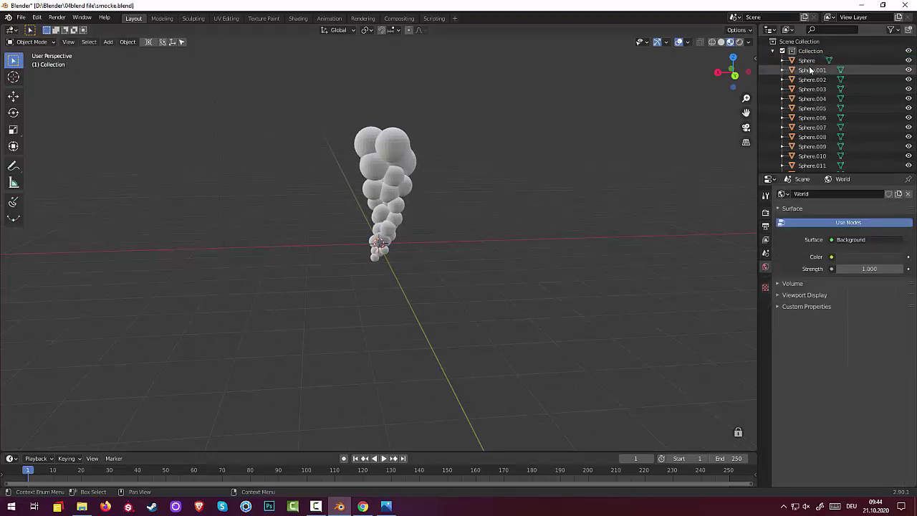
# Join all the smoke spheres, Sphere through Sphere.042, into one object
pyautogui.click(809, 61)
pyautogui.scroll(-10, 816, 129)
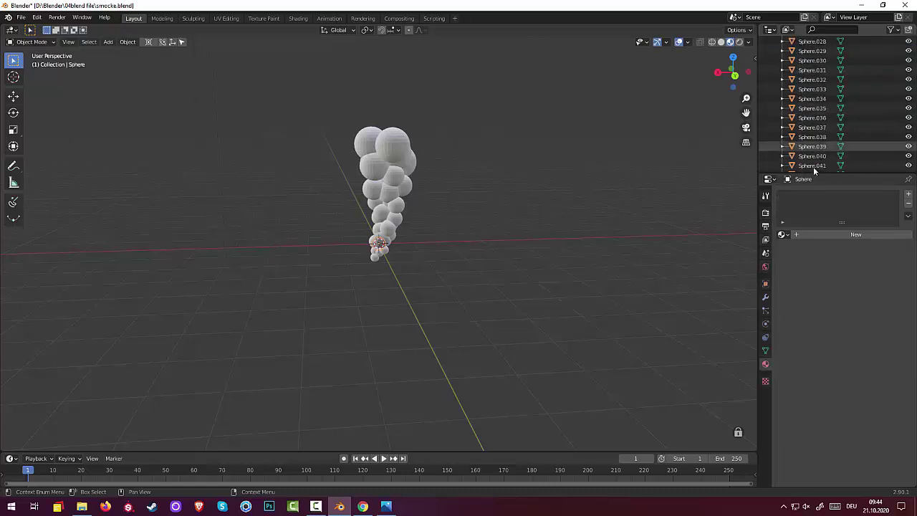
pyautogui.scroll(-1, 814, 169)
pyautogui.keyDown('shift'); pyautogui.click(806, 163); pyautogui.keyUp('shift')
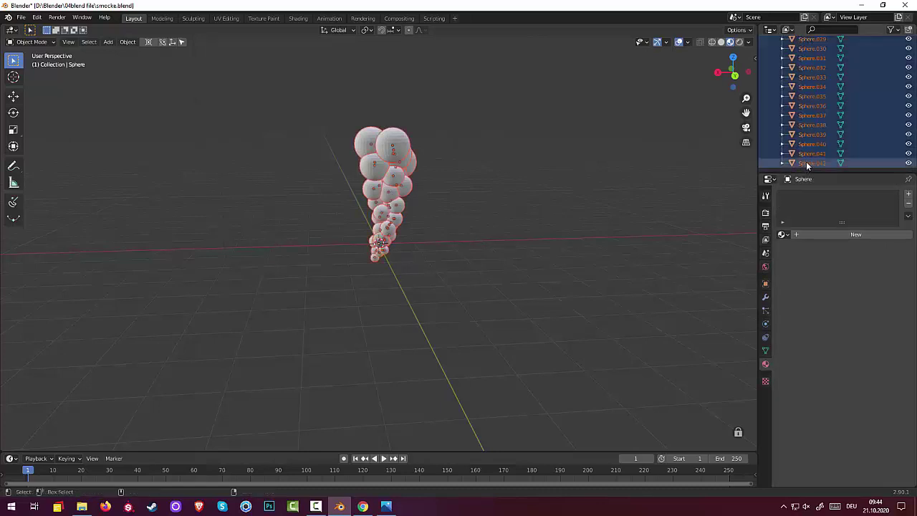
pyautogui.click(127, 41)
pyautogui.click(146, 133)
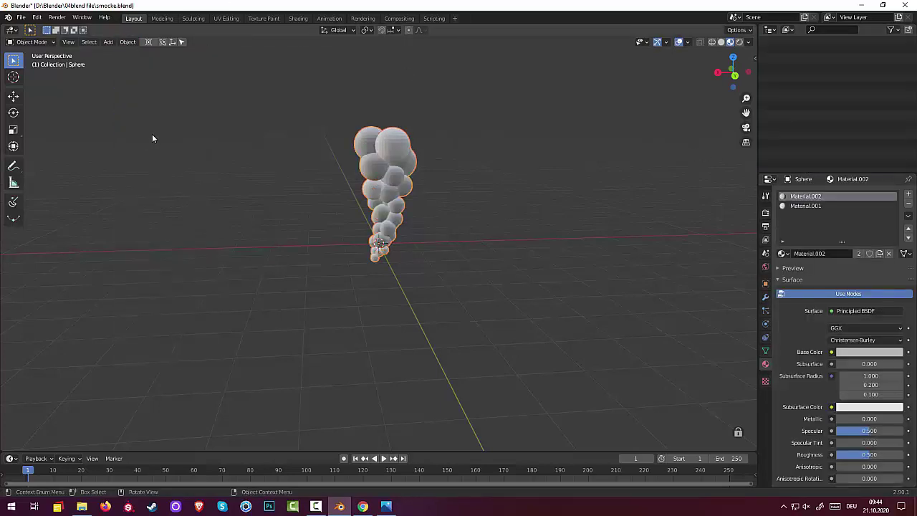
# Save smocke.blend and reopen firestation.blend
pyautogui.click(21, 19)
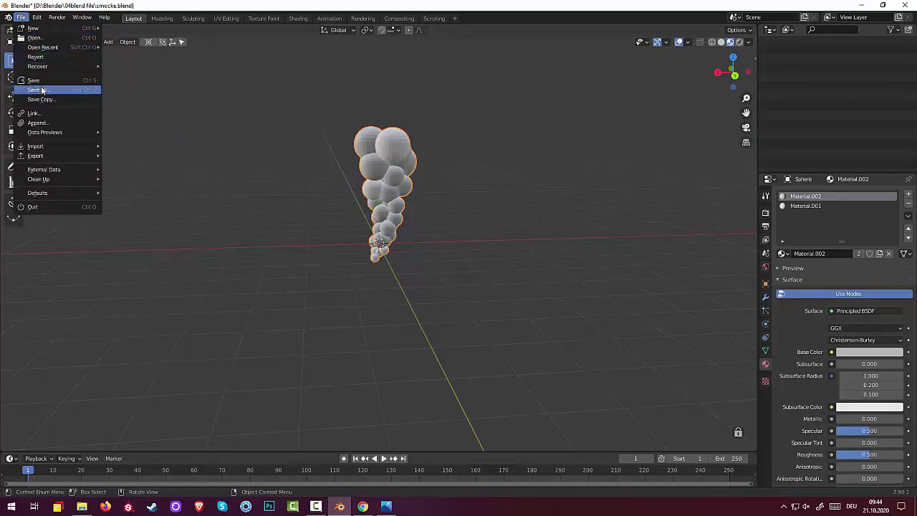
pyautogui.click(33, 80)
pyautogui.click(21, 19)
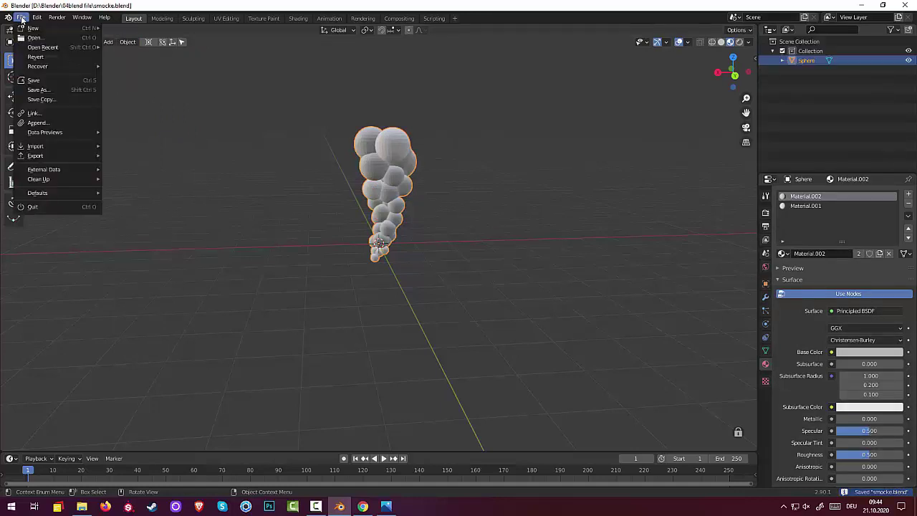
pyautogui.click(32, 38)
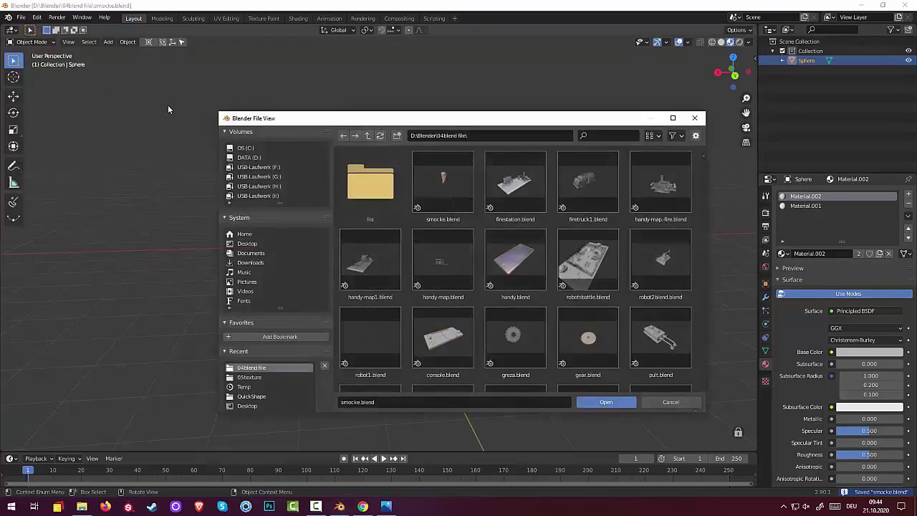
pyautogui.click(506, 182)
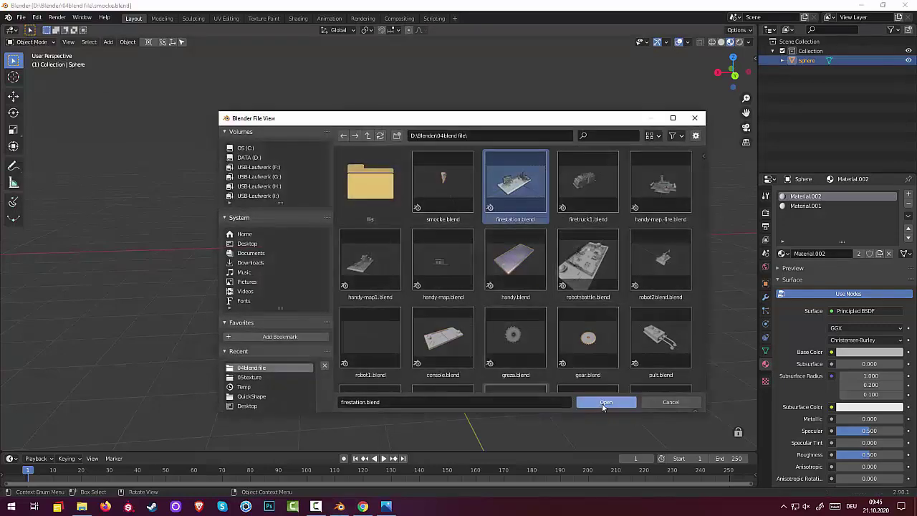
pyautogui.click(602, 403)
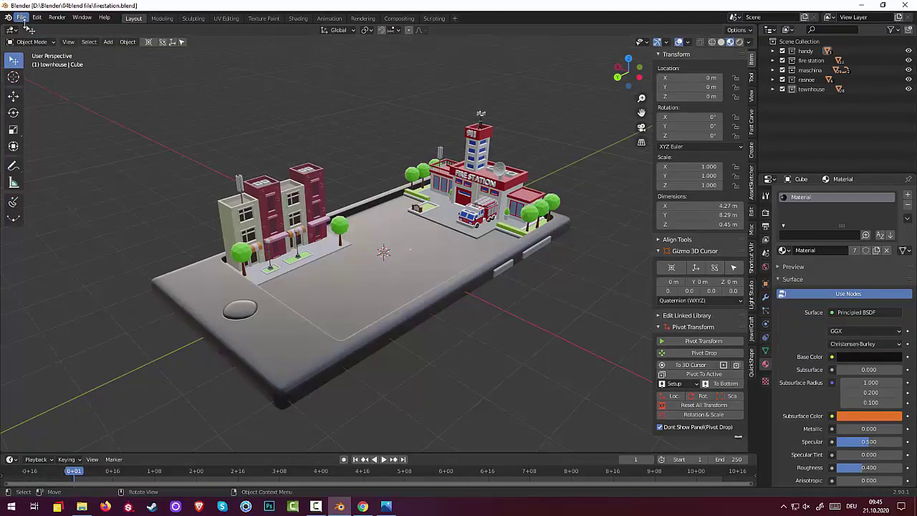
# Append the merged Sphere object from smocke.blend into the fire station scene
pyautogui.click(20, 18)
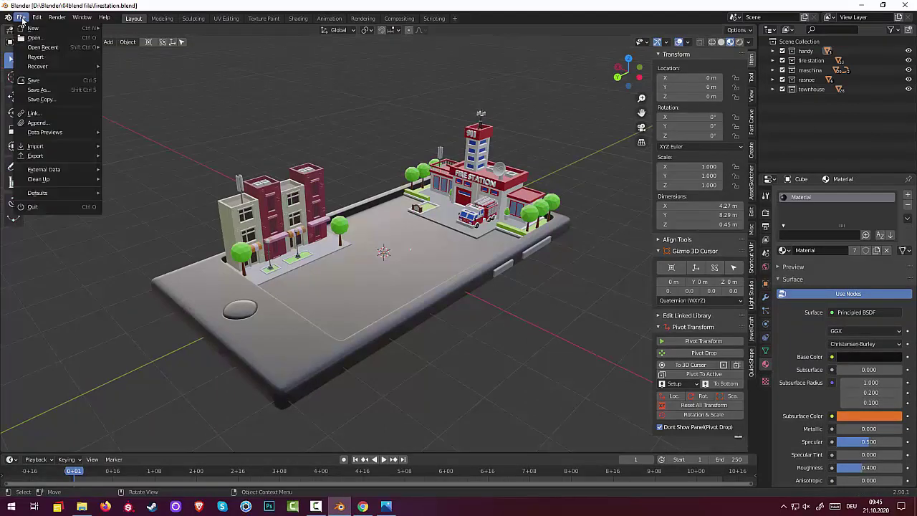
pyautogui.click(40, 123)
pyautogui.click(441, 182)
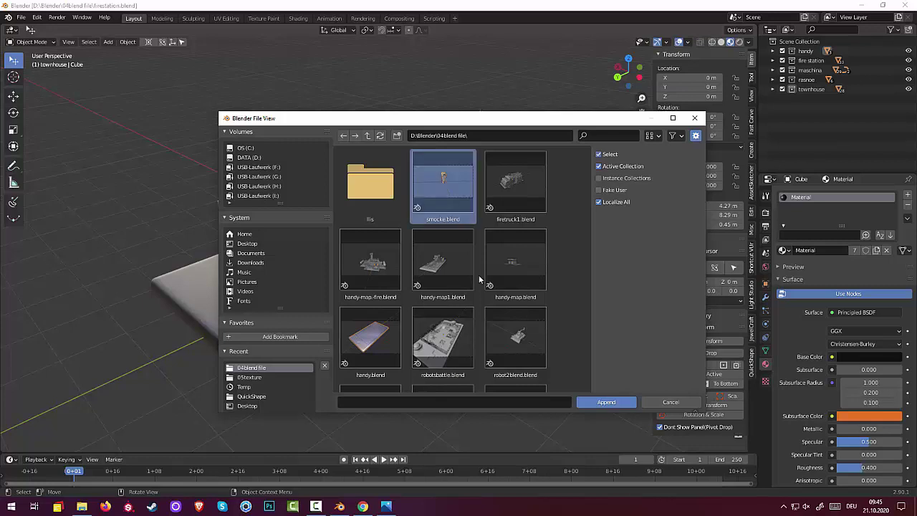
pyautogui.click(603, 402)
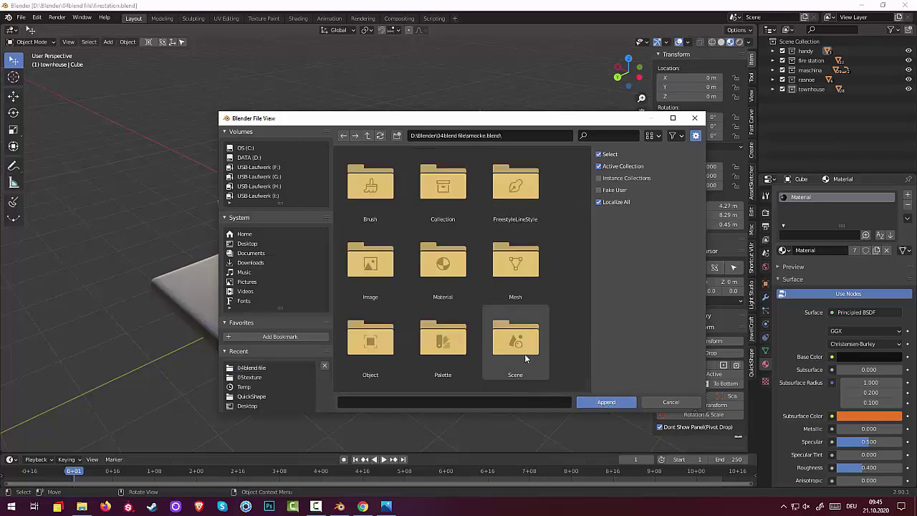
pyautogui.click(355, 336)
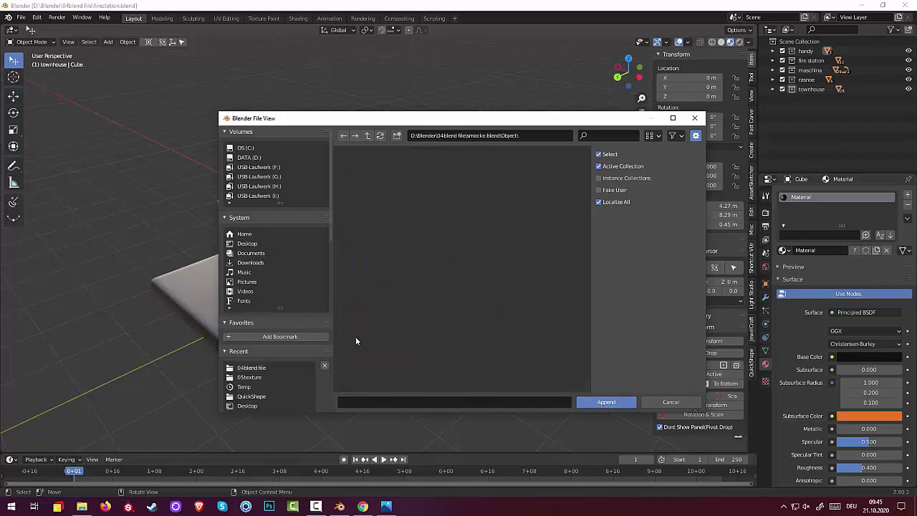
pyautogui.click(372, 192)
pyautogui.click(606, 402)
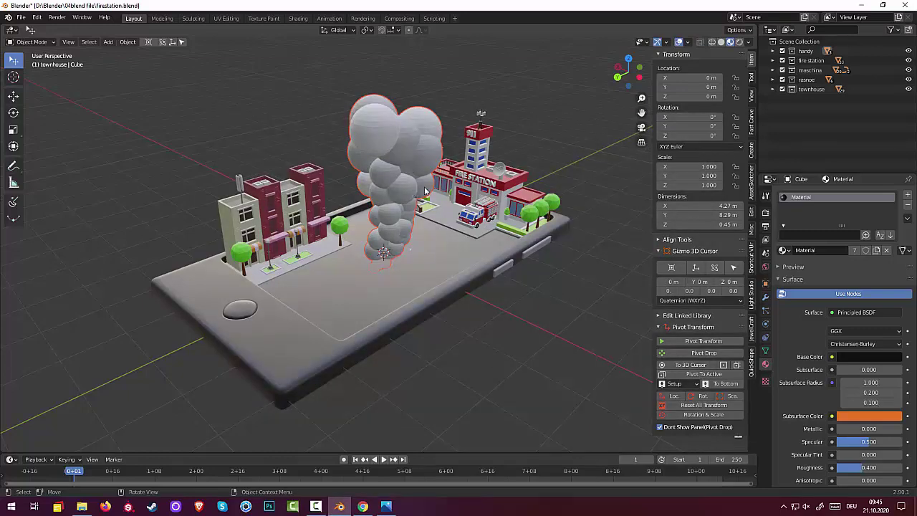
# Scale the smoke plume down and move it to the townhouse roof at 1.453, 0.432, 1.408 m
pyautogui.press('s')
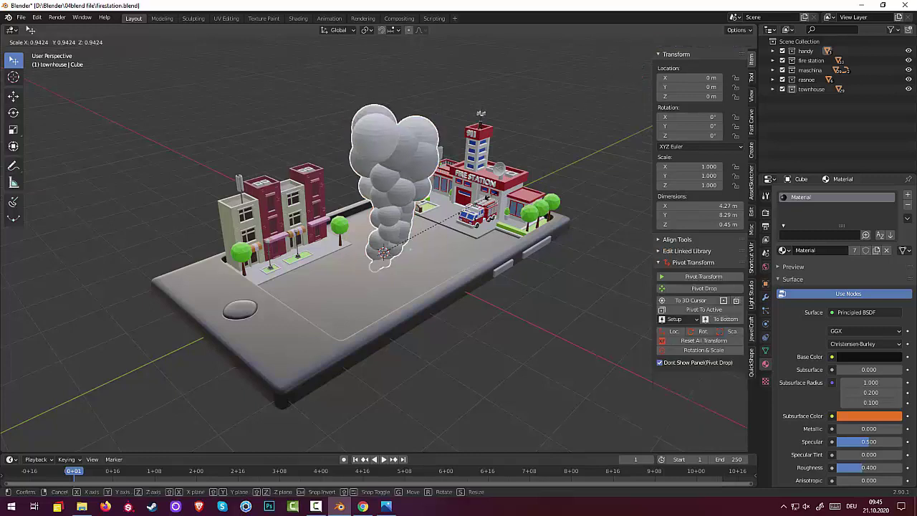
pyautogui.click(387, 248)
pyautogui.click(386, 248)
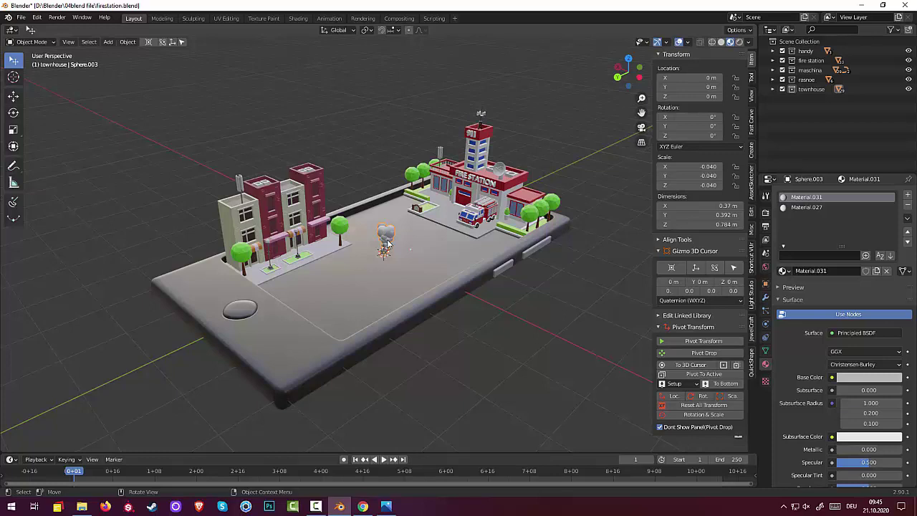
pyautogui.press('g')
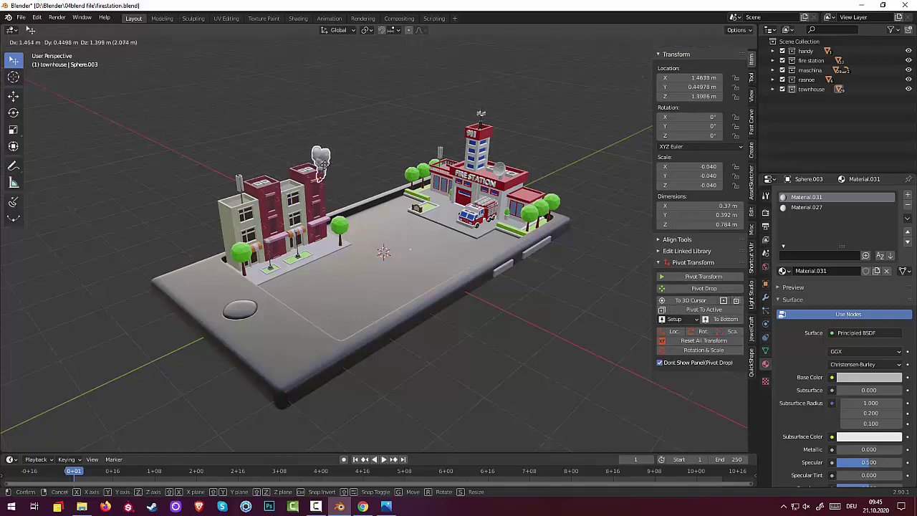
pyautogui.click(323, 164)
pyautogui.moveTo(348, 177)
pyautogui.mouseDown(button='middle')
pyautogui.moveTo(61, 177)
pyautogui.moveTo(295, 187)
pyautogui.mouseUp(button='middle')
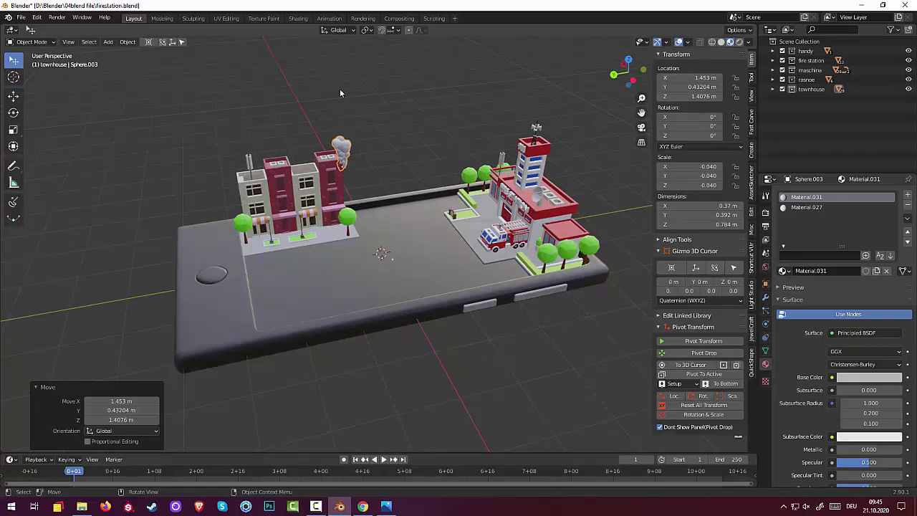
pyautogui.scroll(1, 358, 168)
pyautogui.scroll(2, 363, 179)
# Move the smoke cloud to a new spot above the townhouses
pyautogui.moveTo(368, 189)
pyautogui.mouseDown(button='middle')
pyautogui.moveTo(550, 185)
pyautogui.moveTo(3, 185)
pyautogui.moveTo(2, 165)
pyautogui.mouseUp(button='middle')
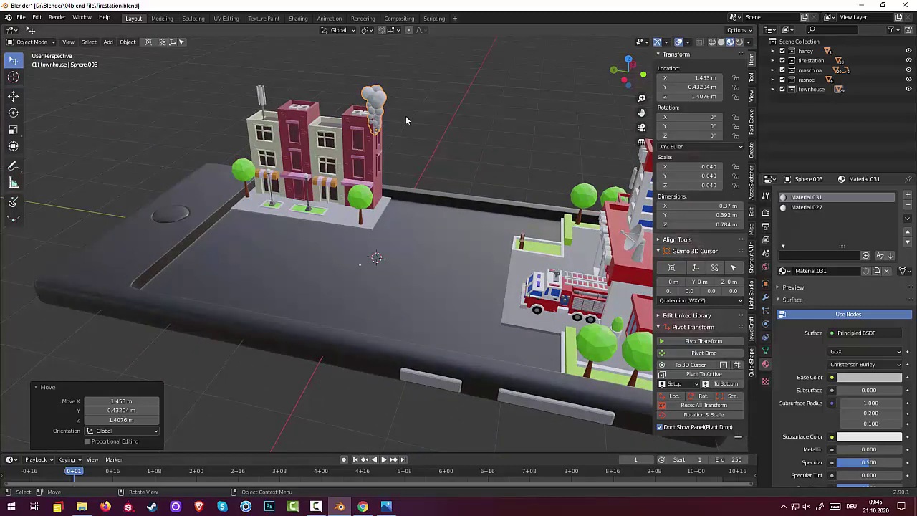
pyautogui.moveTo(406, 117)
pyautogui.mouseDown(button='middle')
pyautogui.moveTo(369, 129)
pyautogui.moveTo(380, 122)
pyautogui.mouseUp(button='middle')
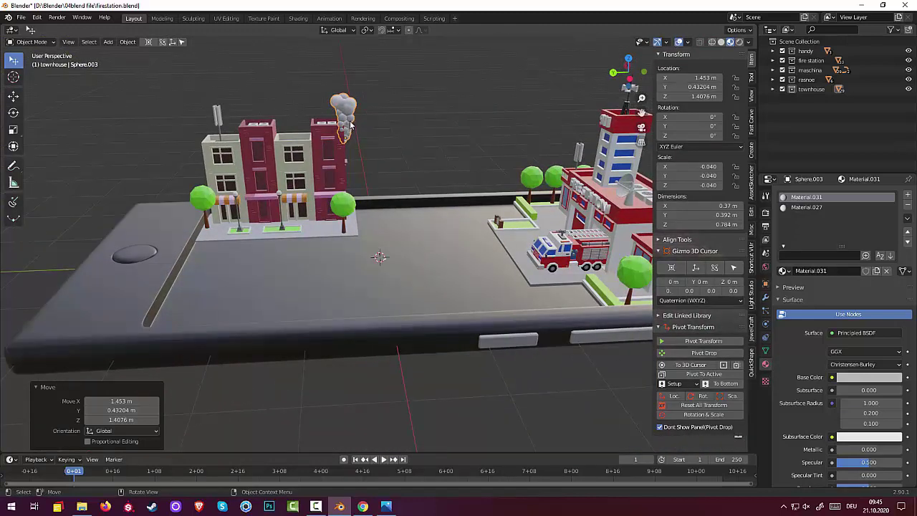
pyautogui.moveTo(351, 125); pyautogui.dragTo(353, 125, button='middle')
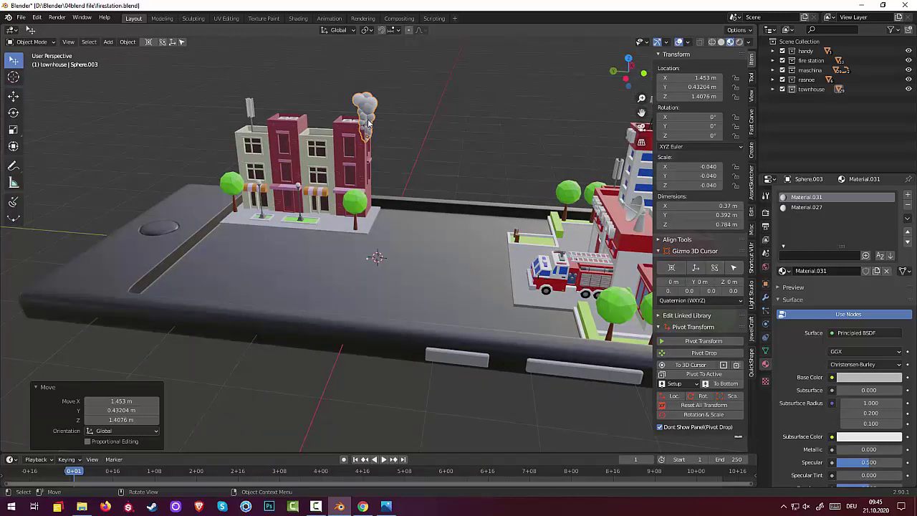
pyautogui.press('g')
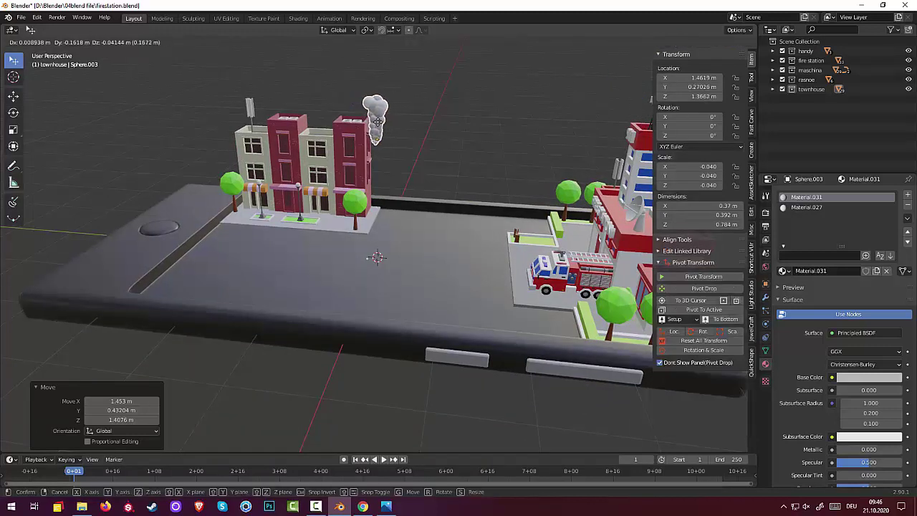
pyautogui.click(371, 122)
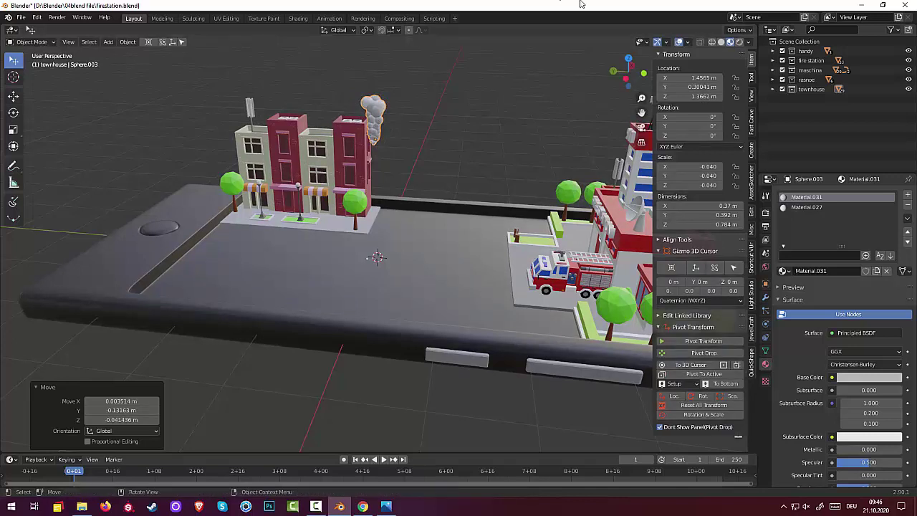
pyautogui.scroll(2, 514, 101)
pyautogui.scroll(1, 510, 97)
pyautogui.scroll(2, 510, 90)
pyautogui.scroll(-2, 510, 87)
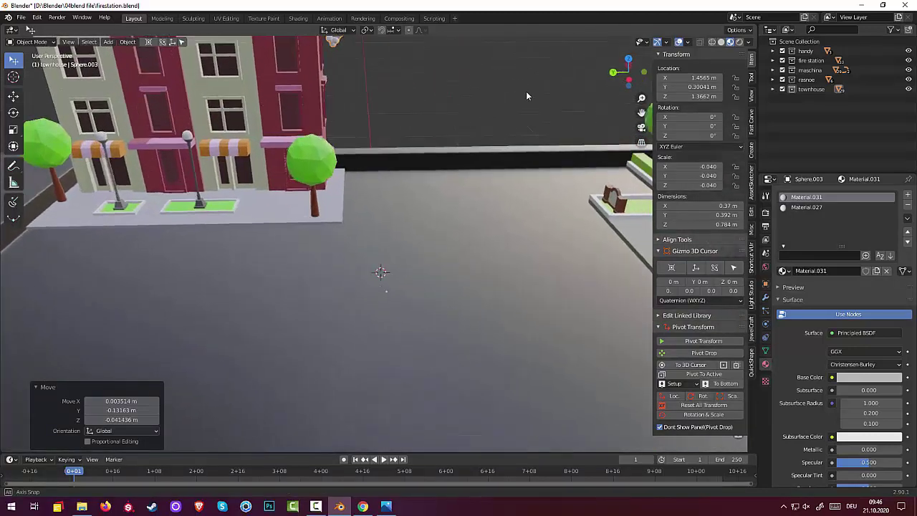
pyautogui.scroll(-2, 526, 91)
pyautogui.scroll(-2, 524, 93)
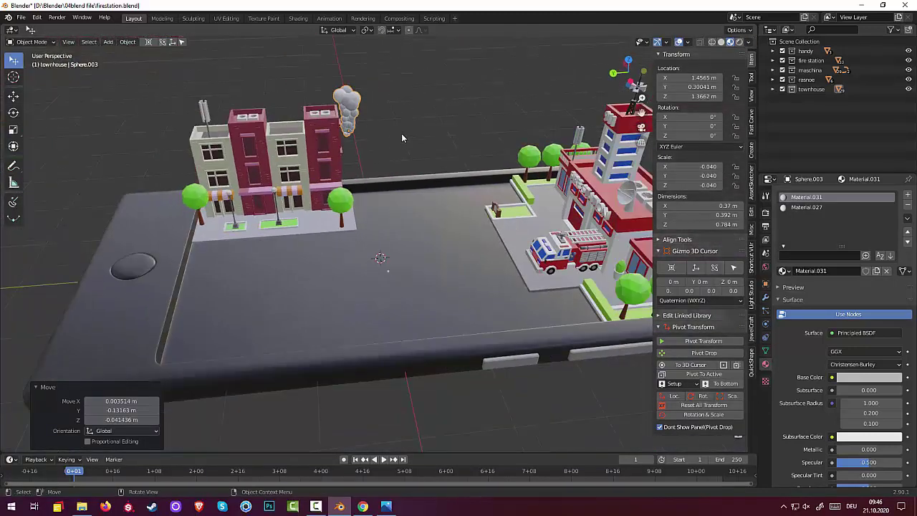
pyautogui.scroll(1, 401, 134)
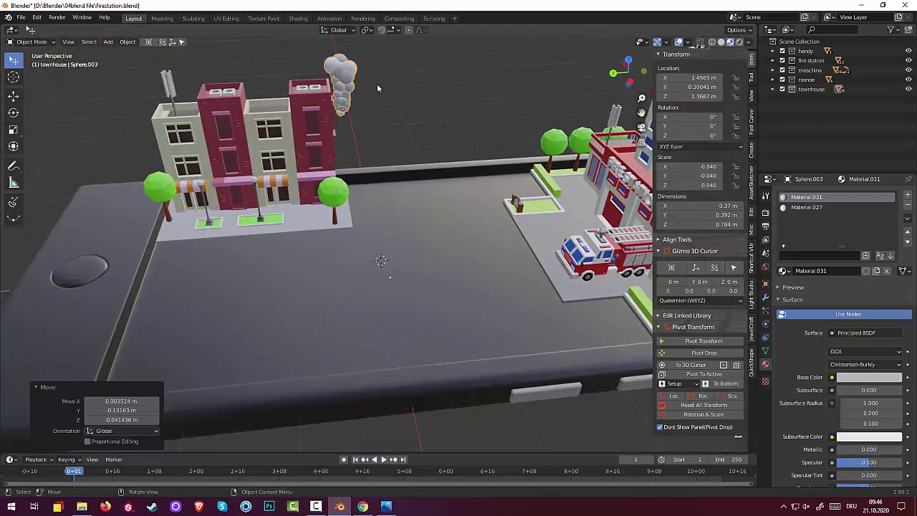
# Tilt the smoke cloud about 15° and shift it sideways in Right Ortho view
pyautogui.press('r')
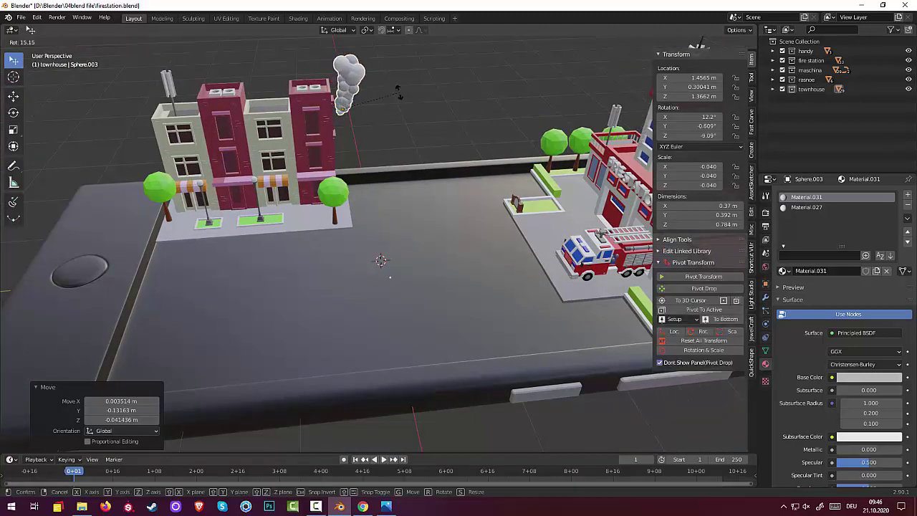
pyautogui.press('Return')
pyautogui.scroll(1, 389, 100)
pyautogui.scroll(2, 389, 100)
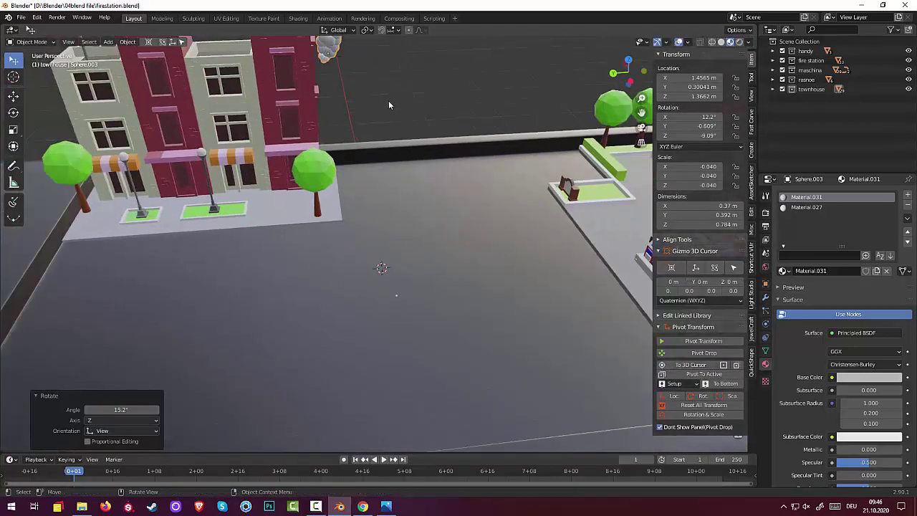
pyautogui.hscroll(-2, 389, 105)
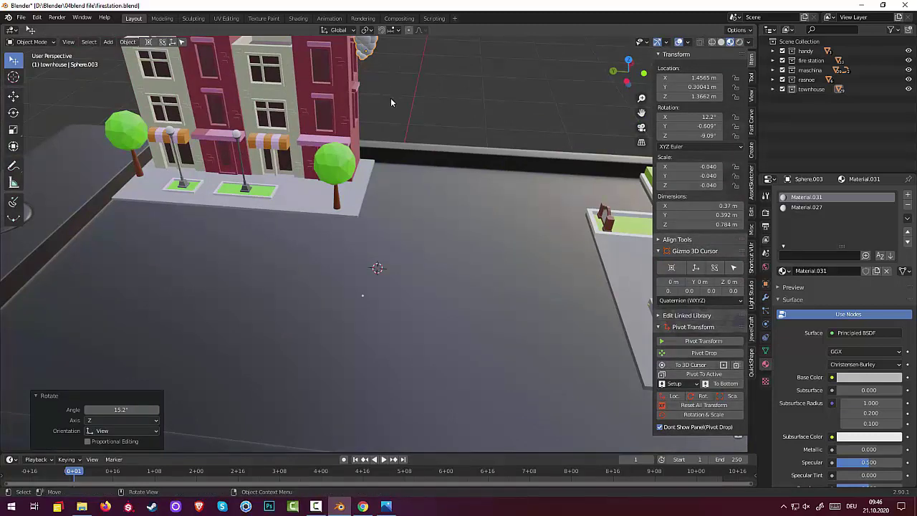
pyautogui.press('KP_3')
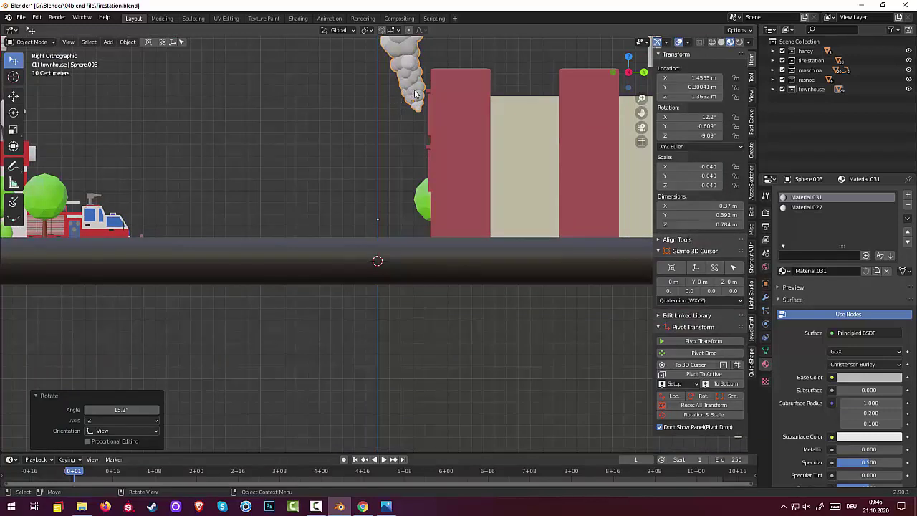
pyautogui.press('g')
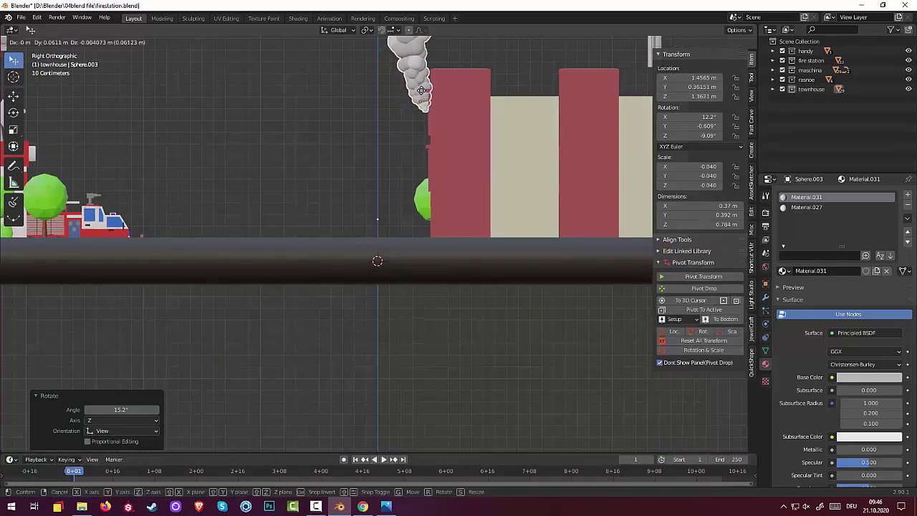
pyautogui.click(423, 91)
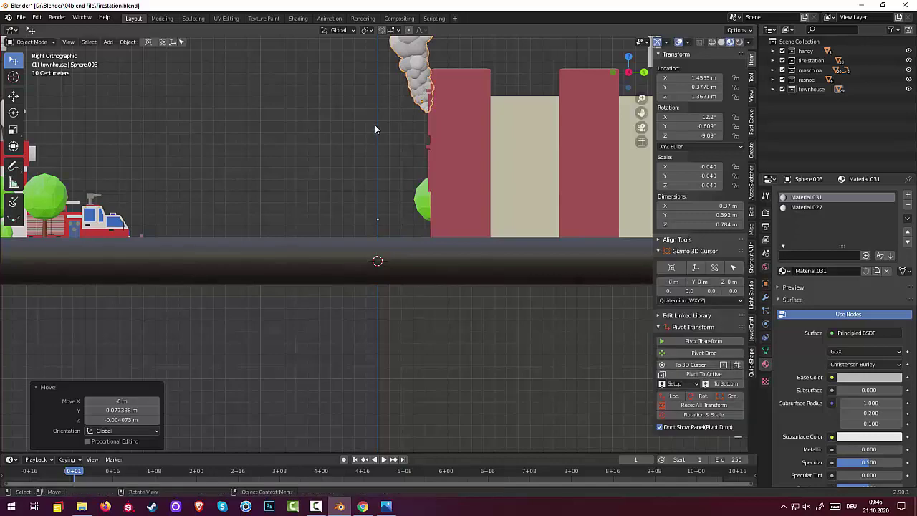
# Set the smoke cloud on the townhouse chimney at 1.5565, 0.41821, 1.4144 m
pyautogui.moveTo(379, 123)
pyautogui.mouseDown(button='middle')
pyautogui.moveTo(525, 156)
pyautogui.moveTo(573, 129)
pyautogui.moveTo(510, 148)
pyautogui.moveTo(517, 162)
pyautogui.mouseUp(button='middle')
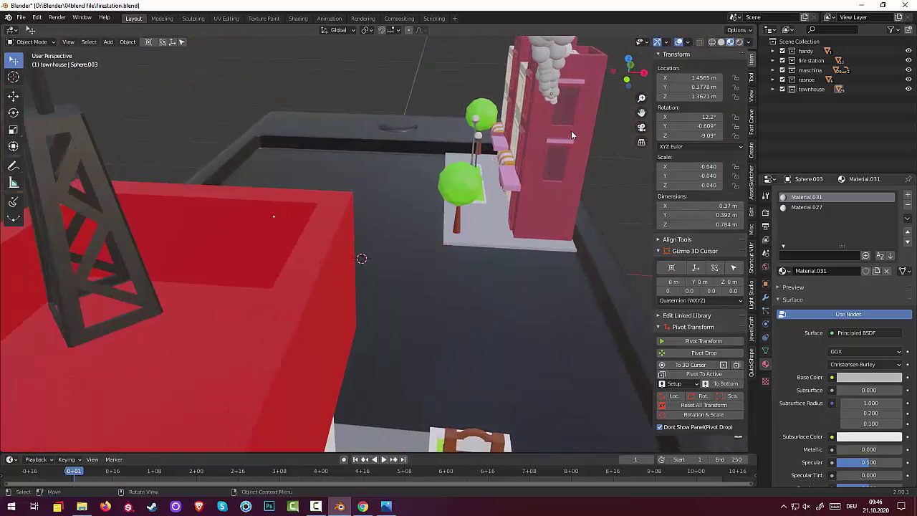
pyautogui.click(555, 84)
pyautogui.press('g')
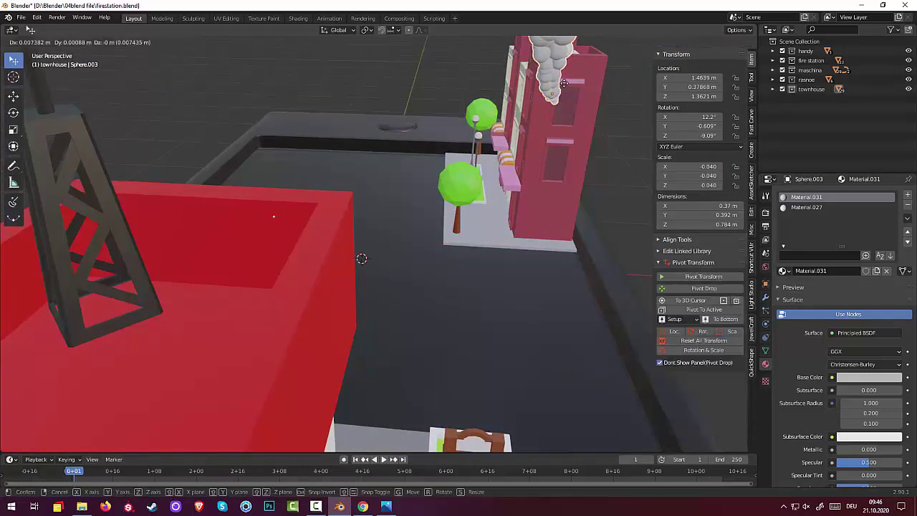
pyautogui.click(566, 72)
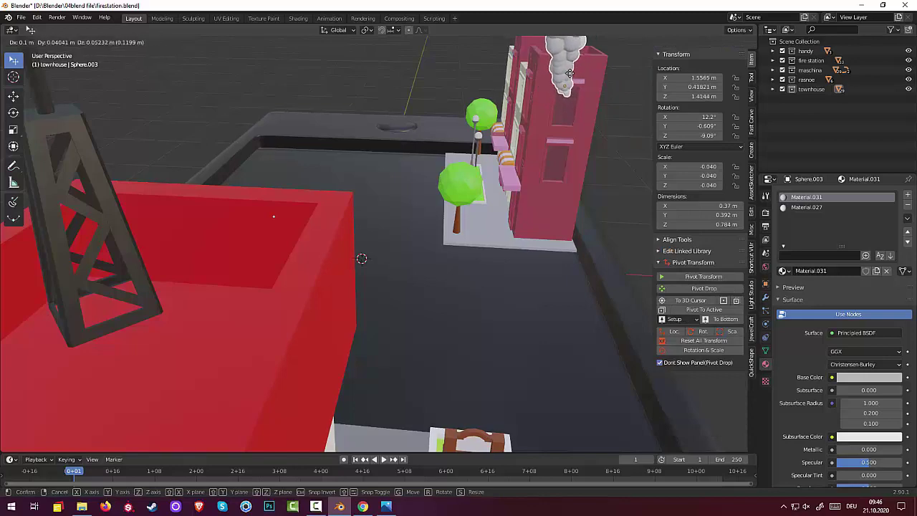
pyautogui.moveTo(595, 93)
pyautogui.mouseDown(button='middle')
pyautogui.moveTo(523, 84)
pyautogui.moveTo(476, 92)
pyautogui.mouseUp(button='middle')
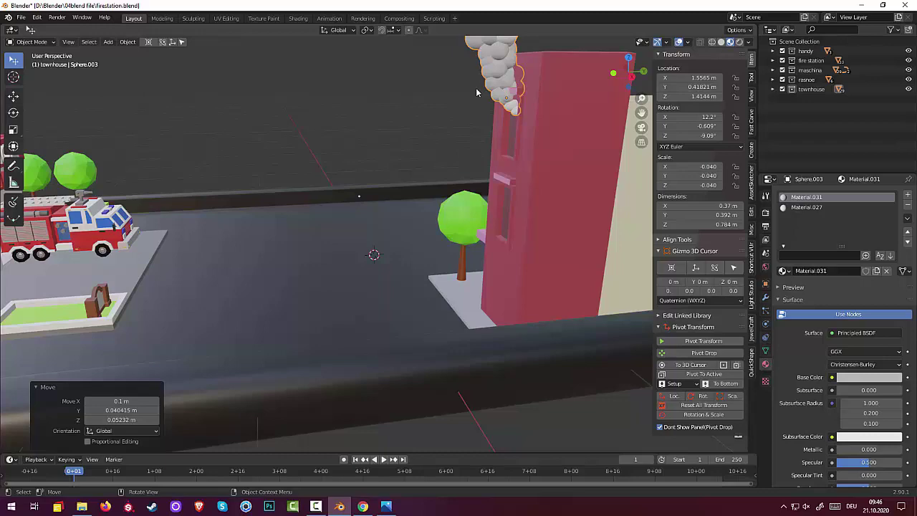
pyautogui.moveTo(476, 91)
pyautogui.mouseDown(button='middle')
pyautogui.moveTo(557, 112)
pyautogui.moveTo(694, 99)
pyautogui.moveTo(715, 109)
pyautogui.mouseUp(button='middle')
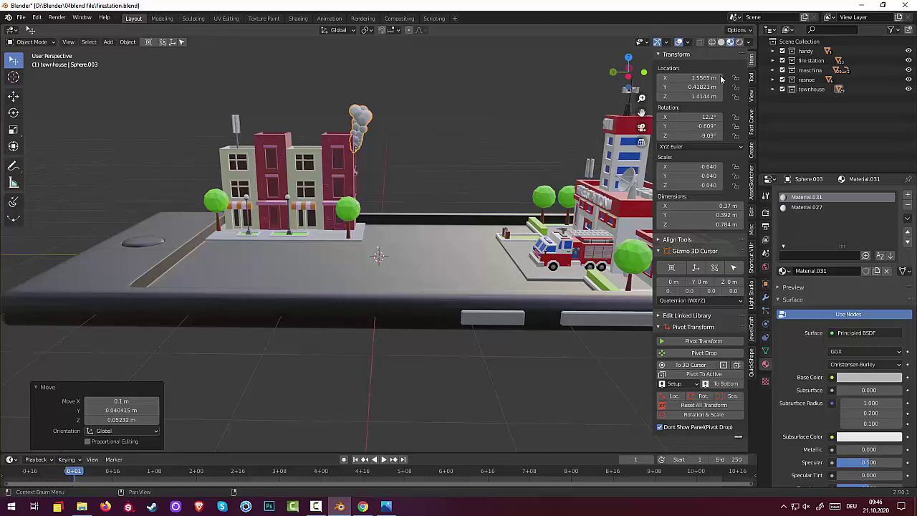
pyautogui.scroll(2, 380, 192)
pyautogui.scroll(-2, 380, 193)
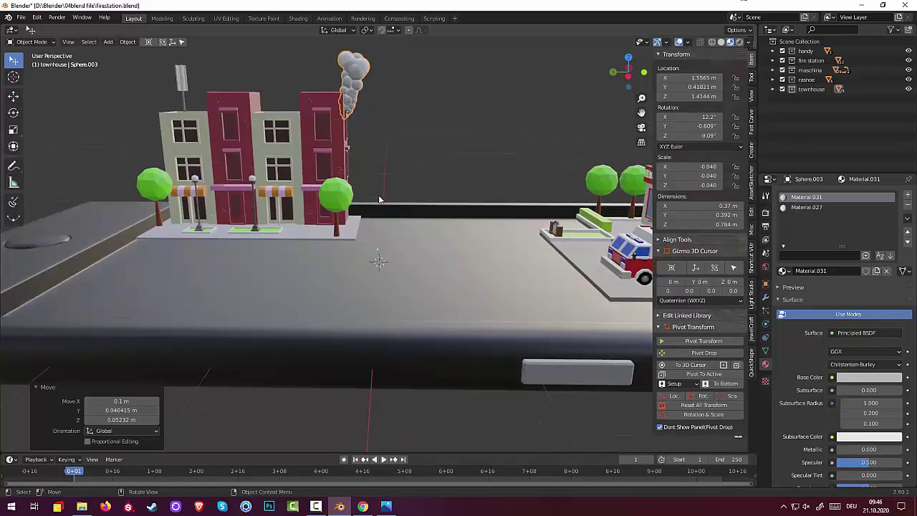
pyautogui.scroll(-2, 380, 197)
pyautogui.moveTo(389, 200)
pyautogui.mouseDown(button='middle')
pyautogui.moveTo(439, 204)
pyautogui.moveTo(280, 170)
pyautogui.mouseUp(button='middle')
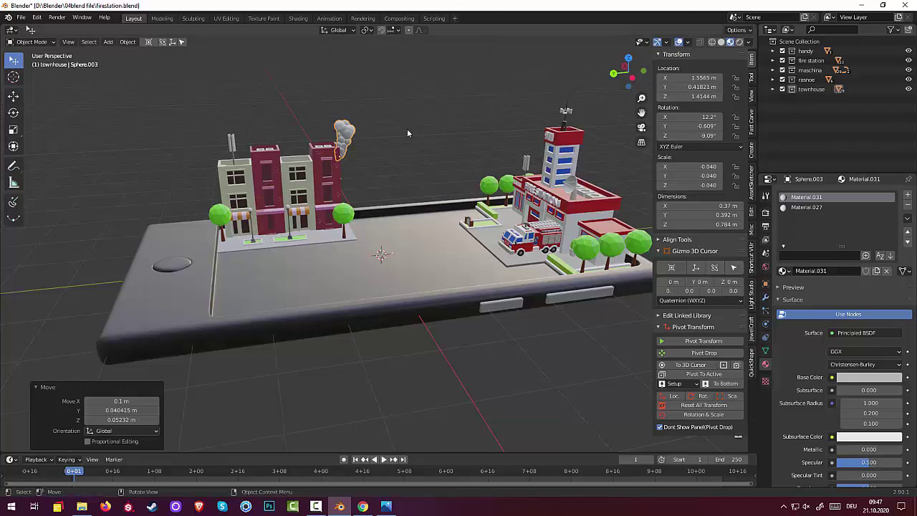
# Exclude the handy, fire station, maschina, rasnoe and townhouse collections from the view layer
pyautogui.click(773, 52)
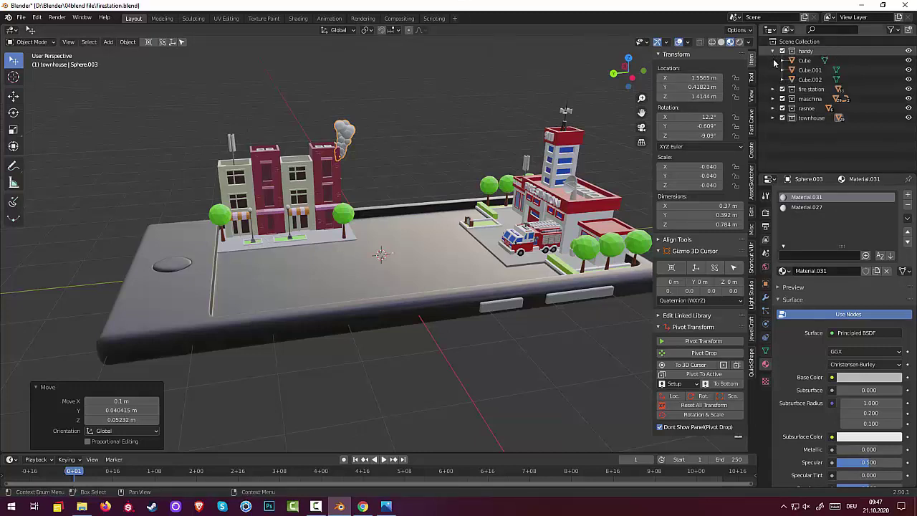
pyautogui.click(773, 52)
pyautogui.click(782, 51)
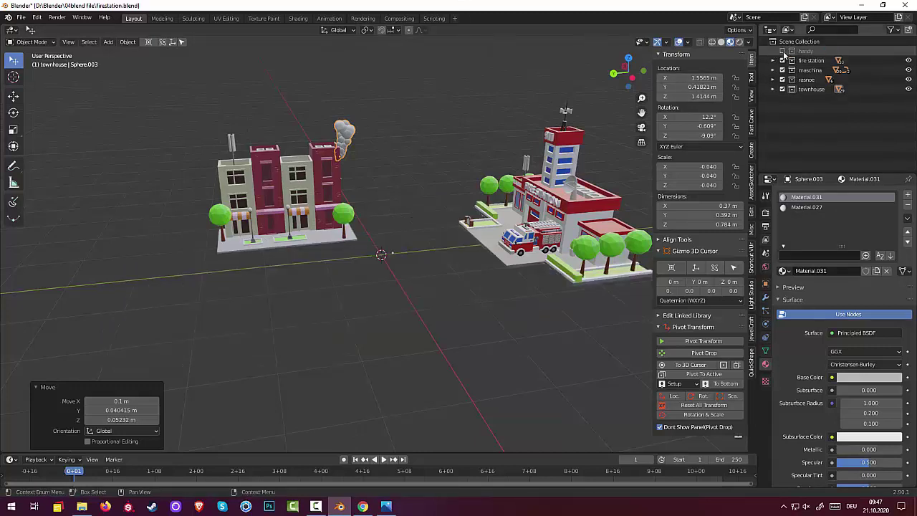
pyautogui.click(782, 60)
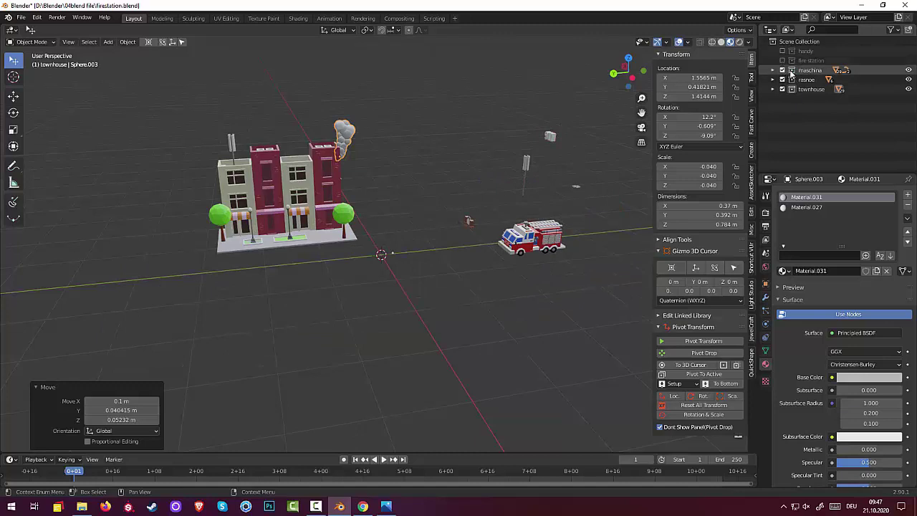
pyautogui.click(792, 81)
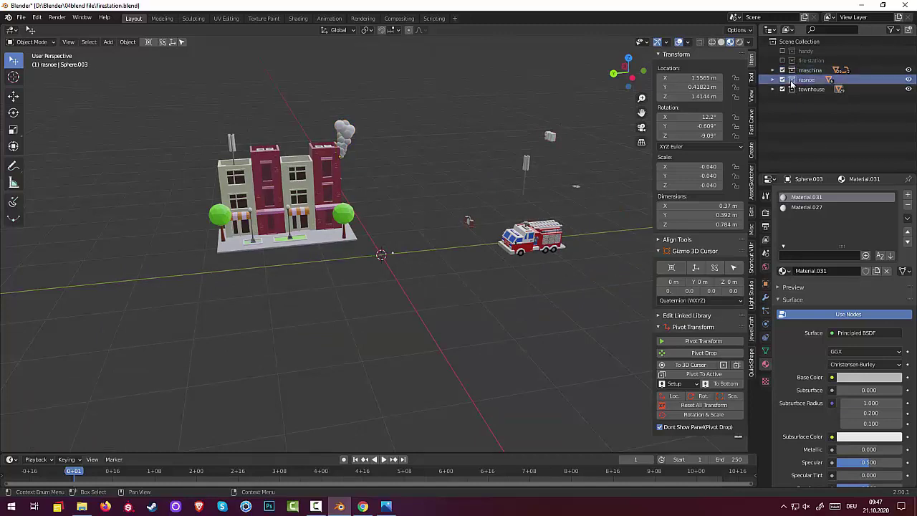
pyautogui.click(782, 70)
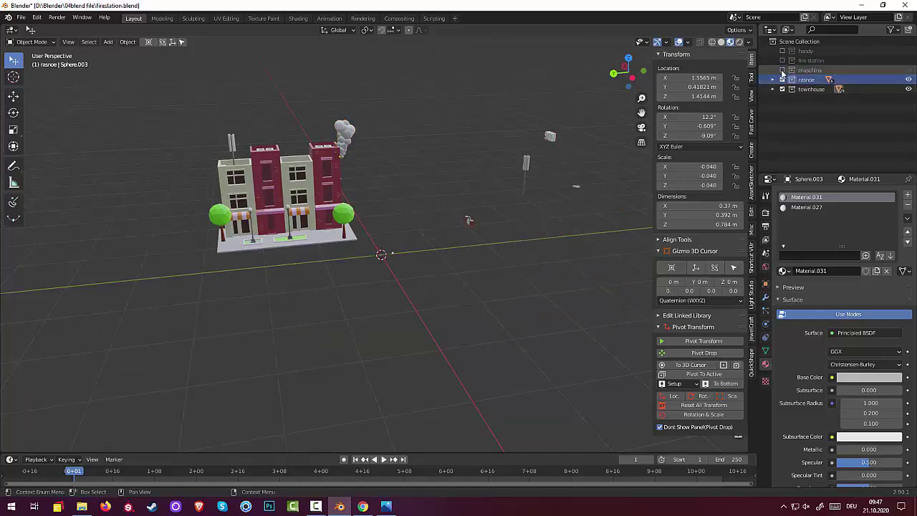
pyautogui.click(782, 79)
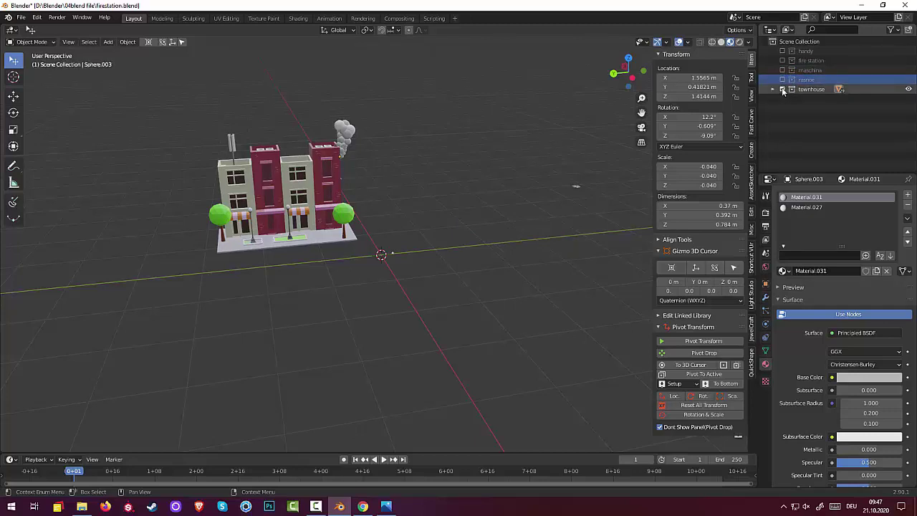
pyautogui.click(782, 89)
pyautogui.click(783, 89)
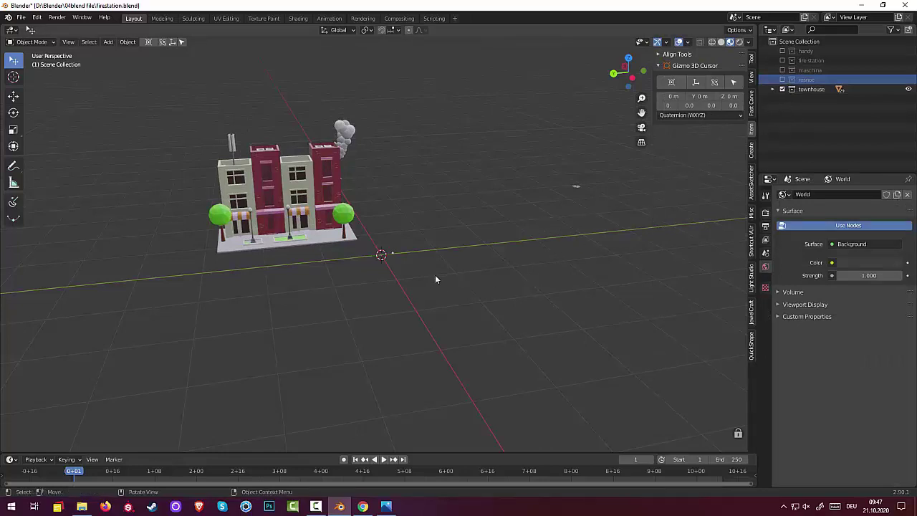
pyautogui.click(782, 89)
pyautogui.moveTo(415, 311); pyautogui.dragTo(407, 334, button='middle')
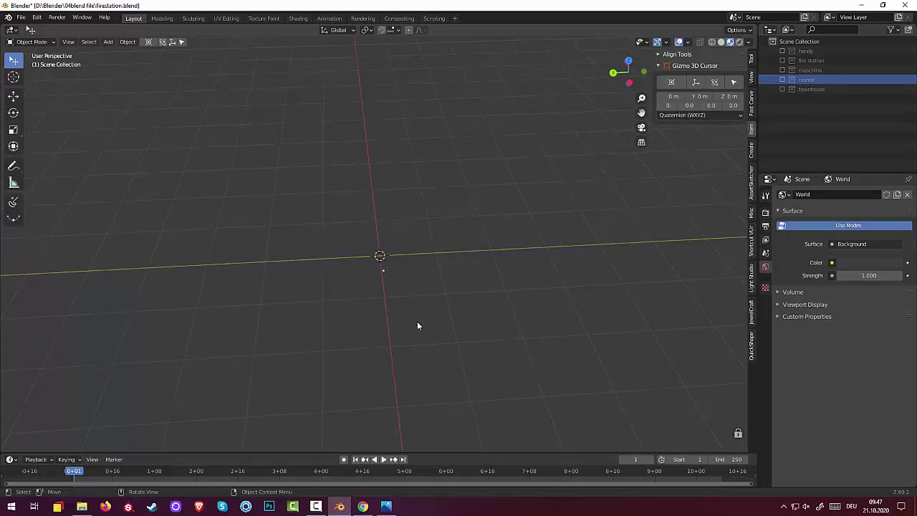
pyautogui.press('shift')
# Add a 32-vertex, 1 m radius circle mesh at the origin and view it from above
pyautogui.hotkey('shift', 'a')
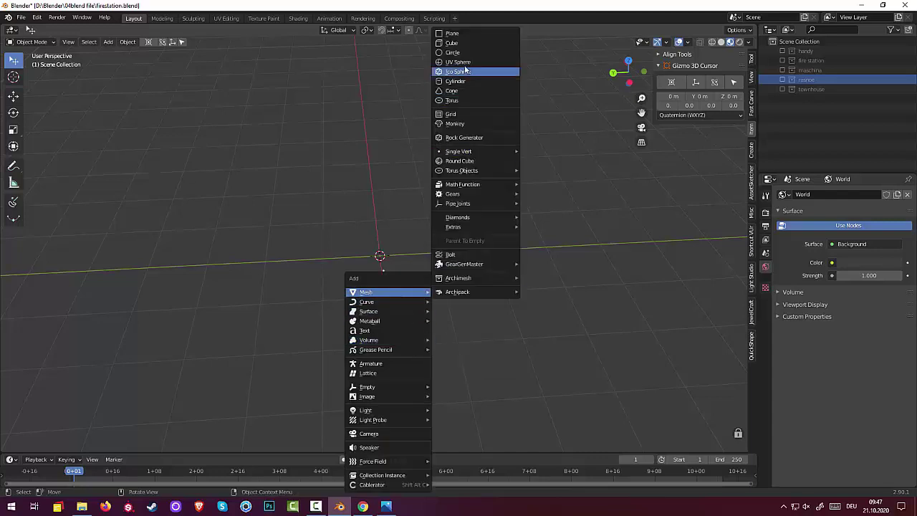
pyautogui.click(463, 53)
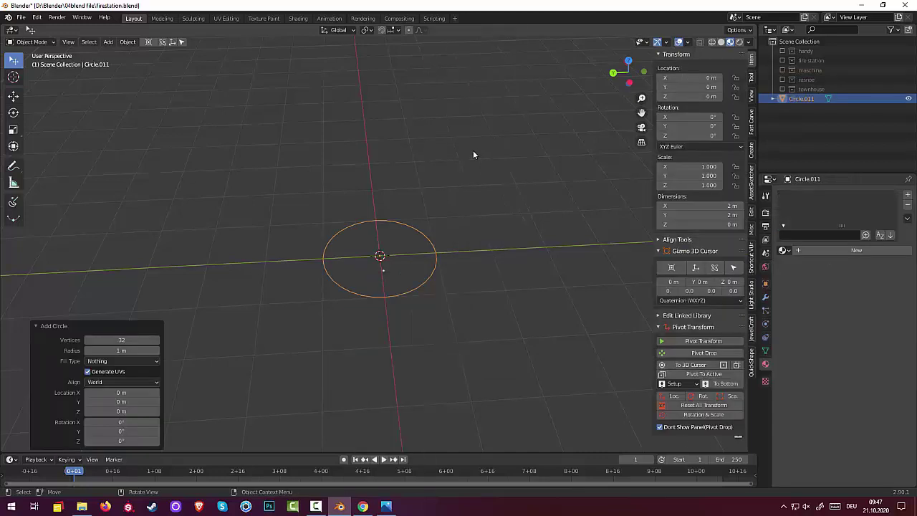
pyautogui.scroll(2, 473, 152)
pyautogui.scroll(1, 473, 152)
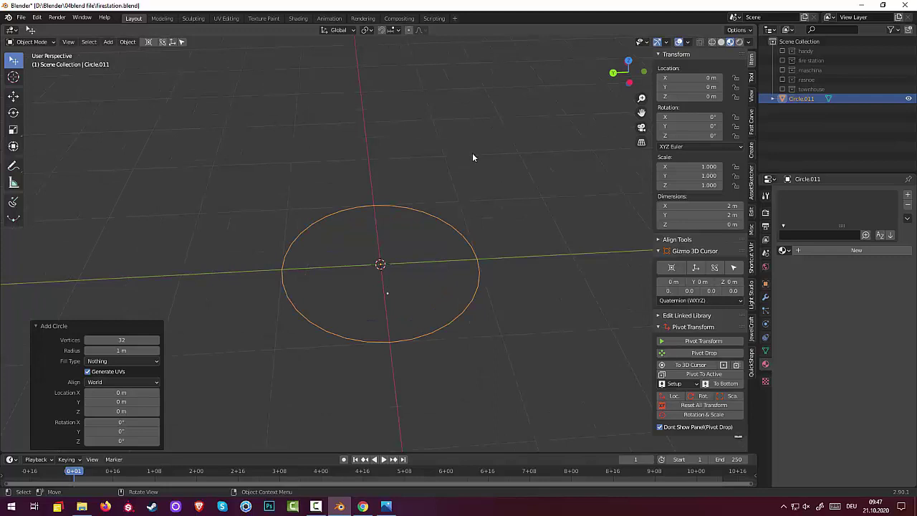
pyautogui.moveTo(474, 158); pyautogui.dragTo(472, 195, button='middle')
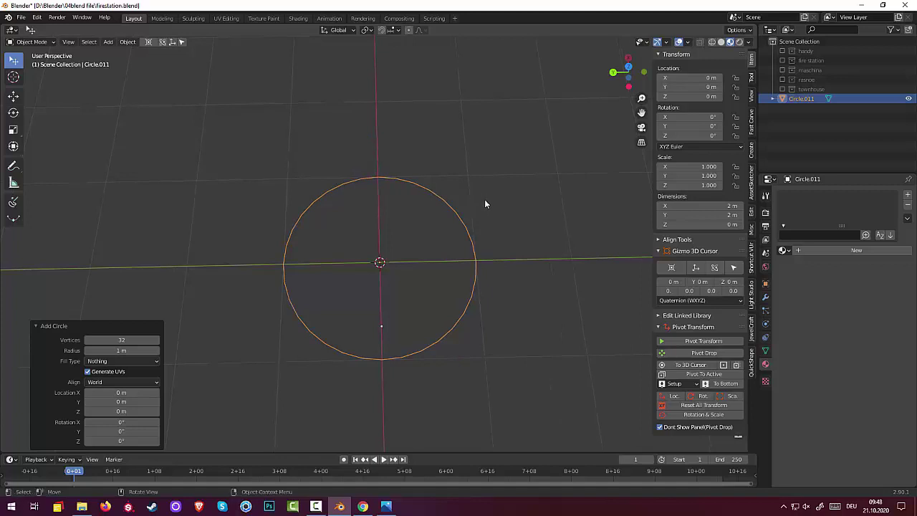
# In Edit Mode, fill the circle outline with a face and select that face
pyautogui.click(36, 43)
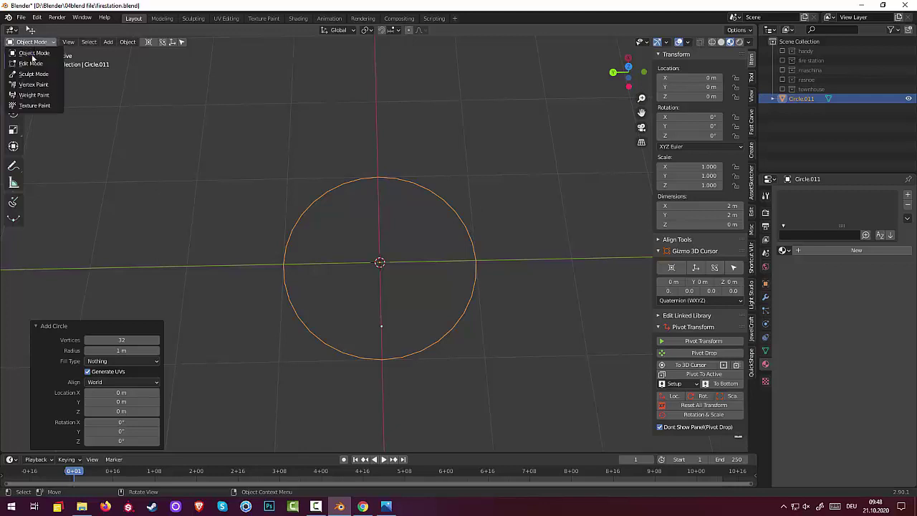
pyautogui.click(31, 64)
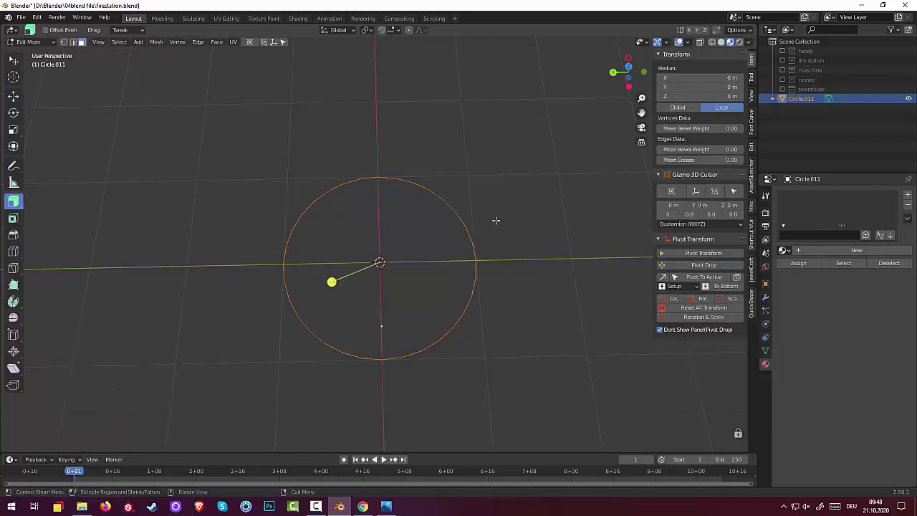
pyautogui.press('f')
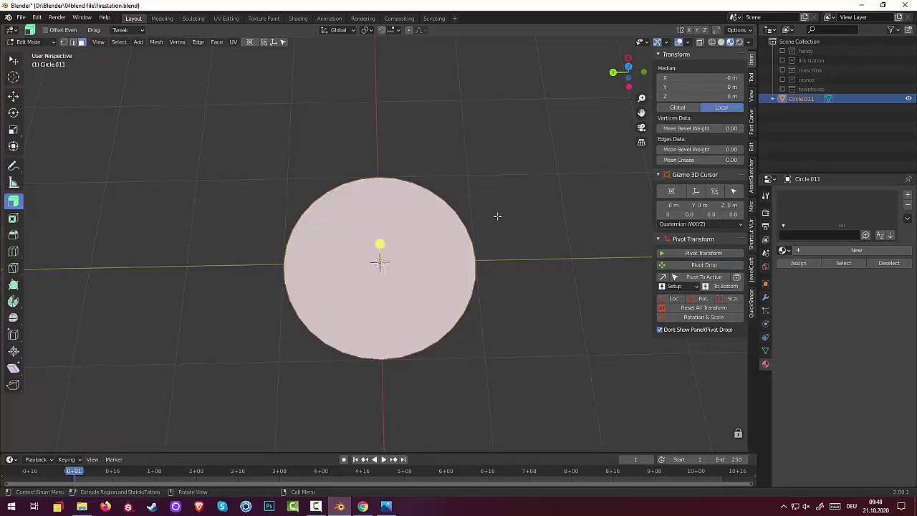
pyautogui.hotkey('alt', 'a')
pyautogui.click(460, 245)
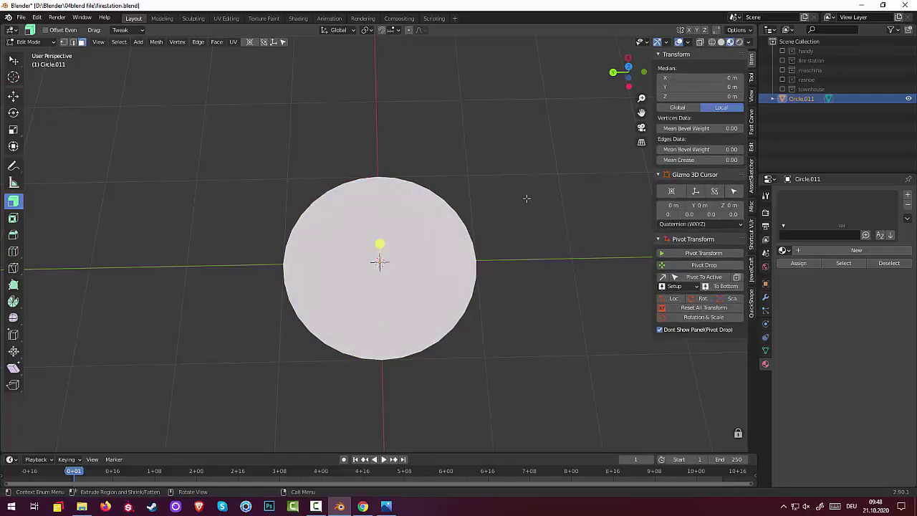
# Try three inset rings on the disc face, then undo them all
pyautogui.press('i')
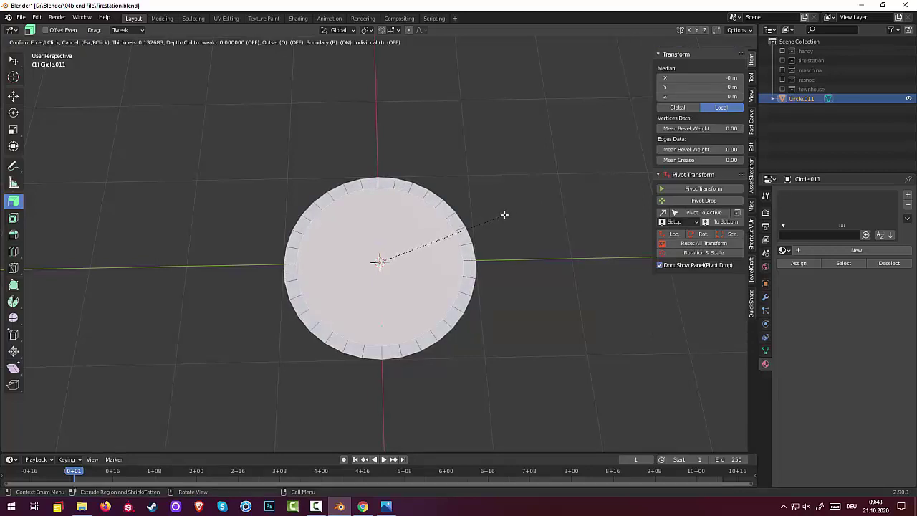
pyautogui.click(504, 214)
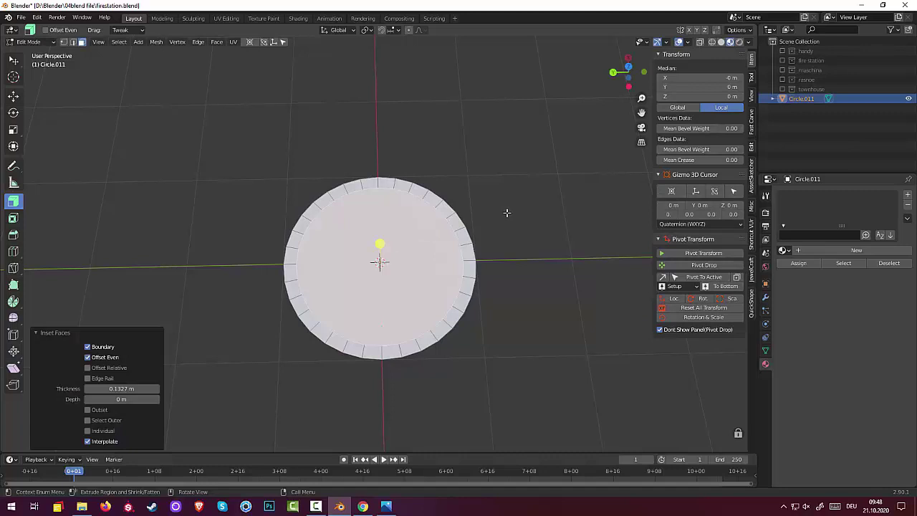
pyautogui.press('i')
pyautogui.click(497, 215)
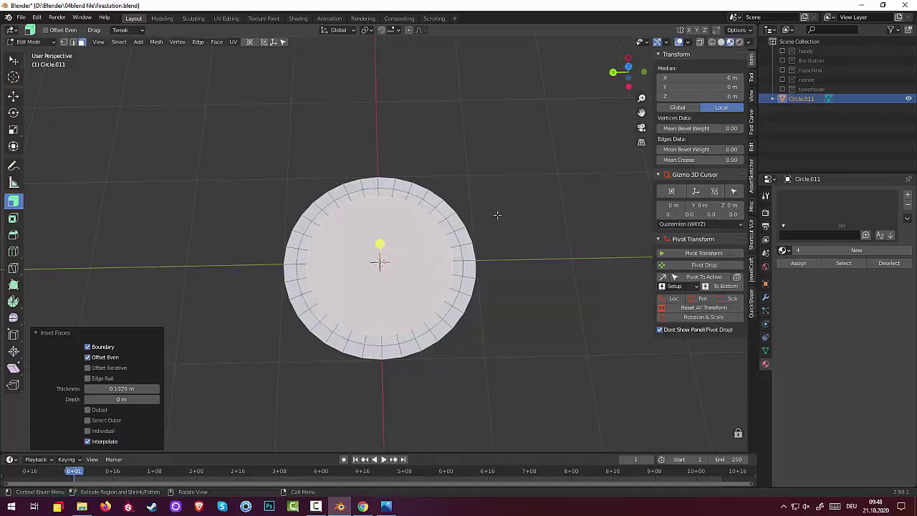
pyautogui.press('i')
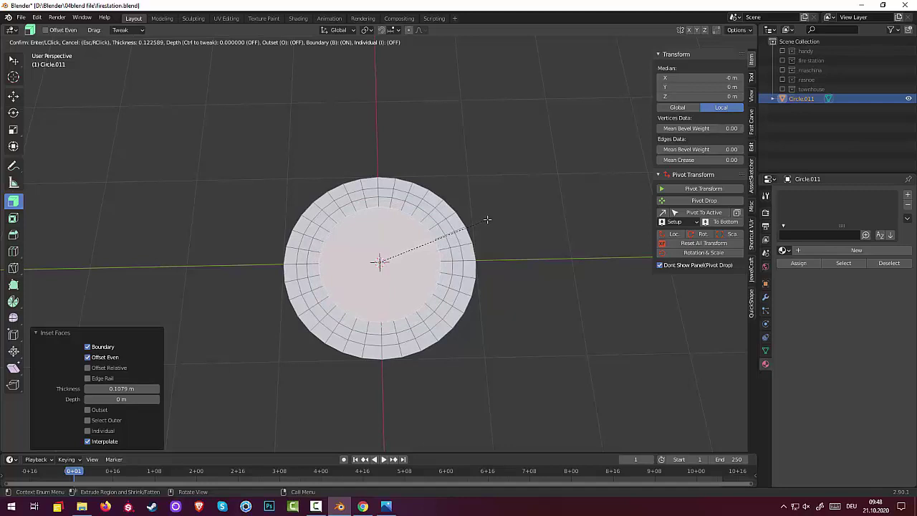
pyautogui.press('ctrl')
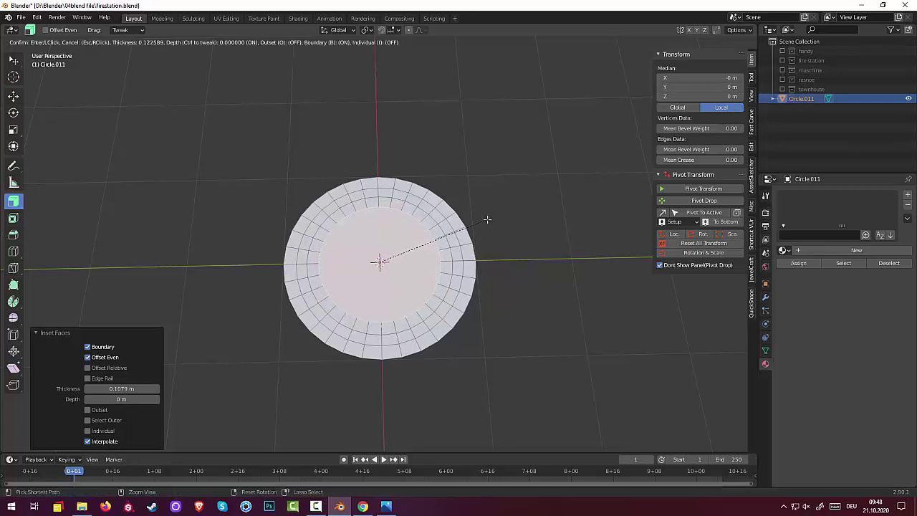
pyautogui.click(487, 220)
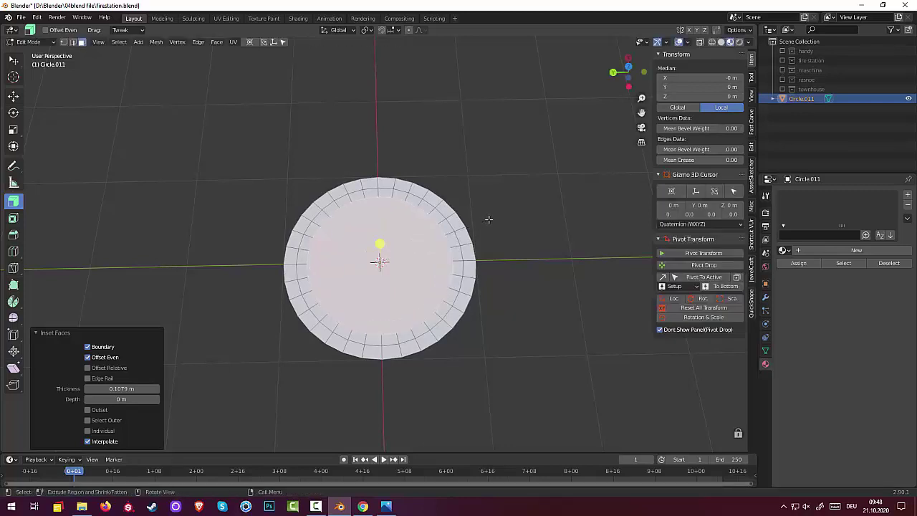
pyautogui.hotkey('ctrl', 'z')
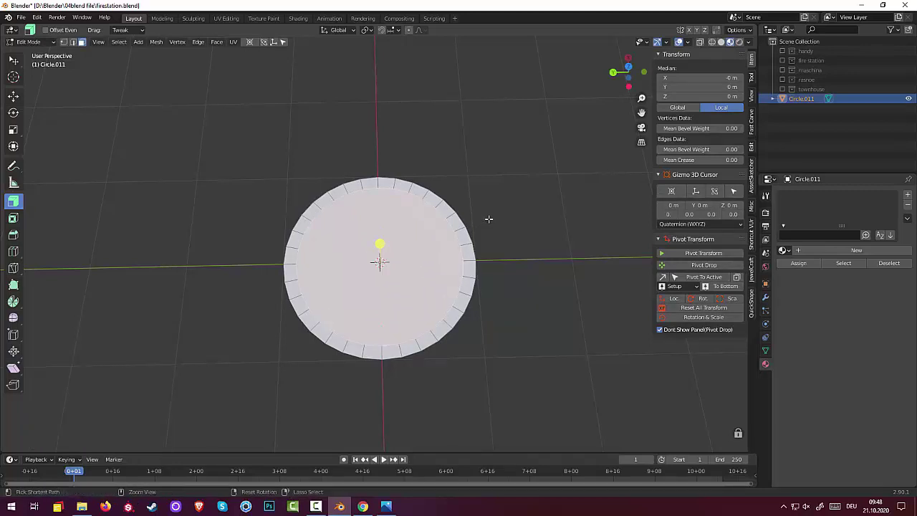
pyautogui.hotkey('ctrl', 'z')
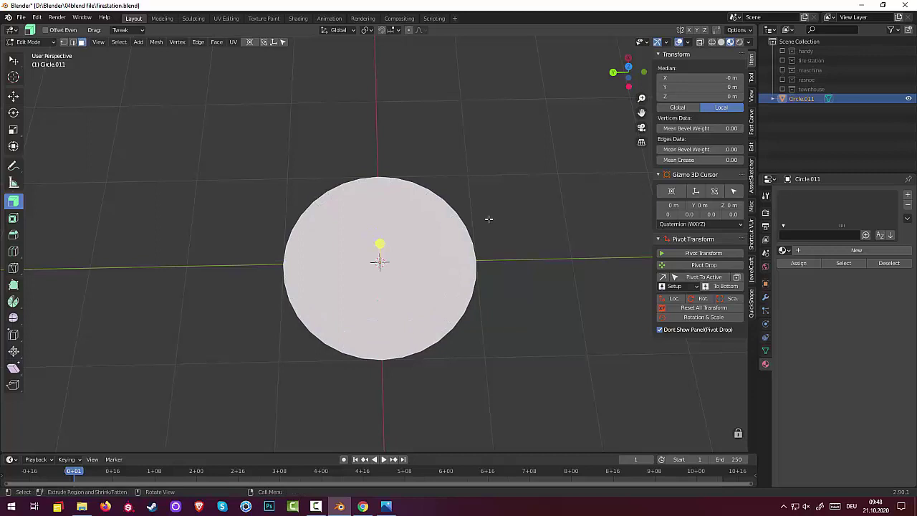
# Inset the circle face to leave a small centre disc, then test and cancel an outer-face inset
pyautogui.press('i')
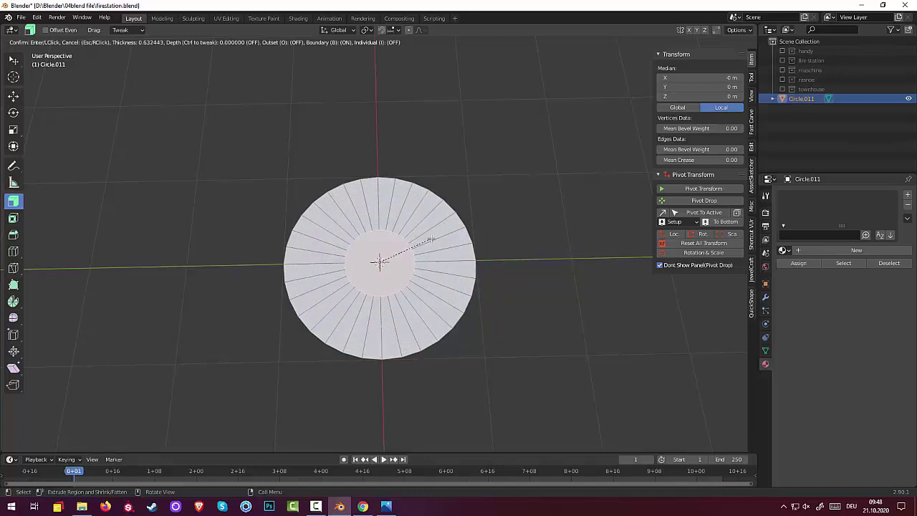
pyautogui.click(430, 239)
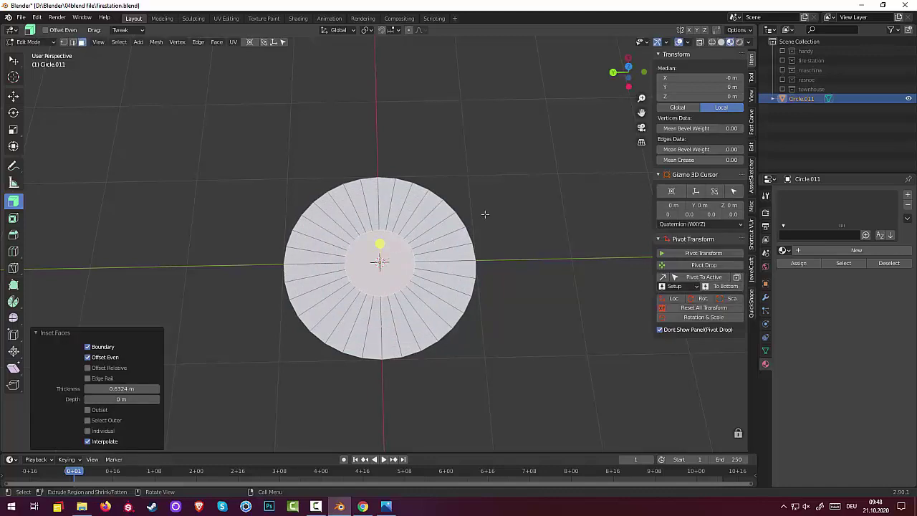
pyautogui.click(452, 213)
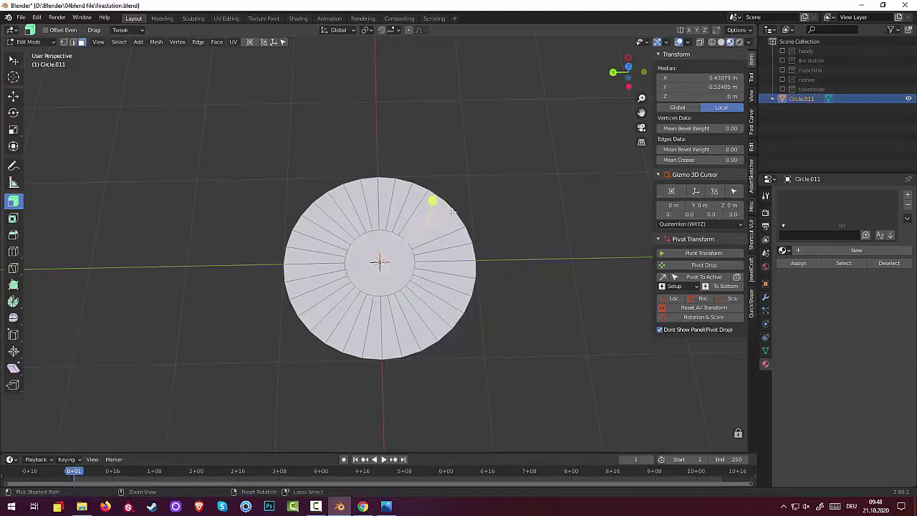
pyautogui.press('i')
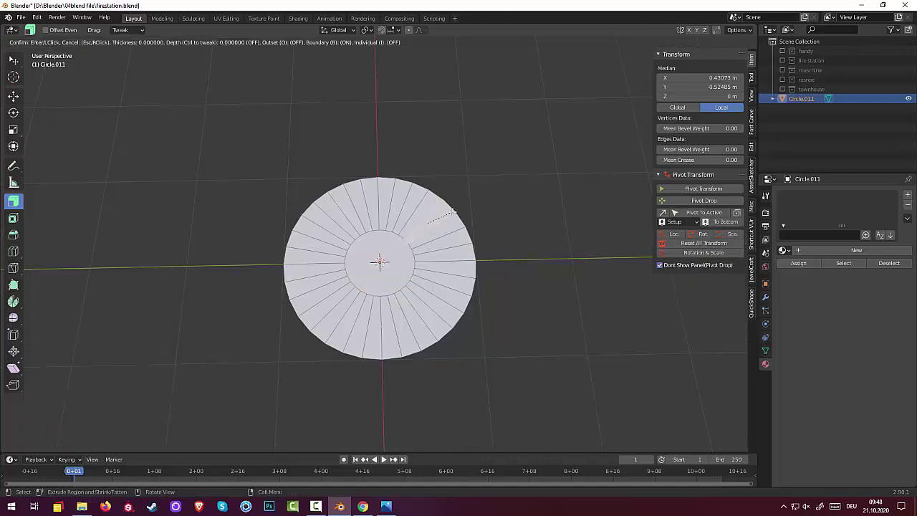
pyautogui.press('Escape')
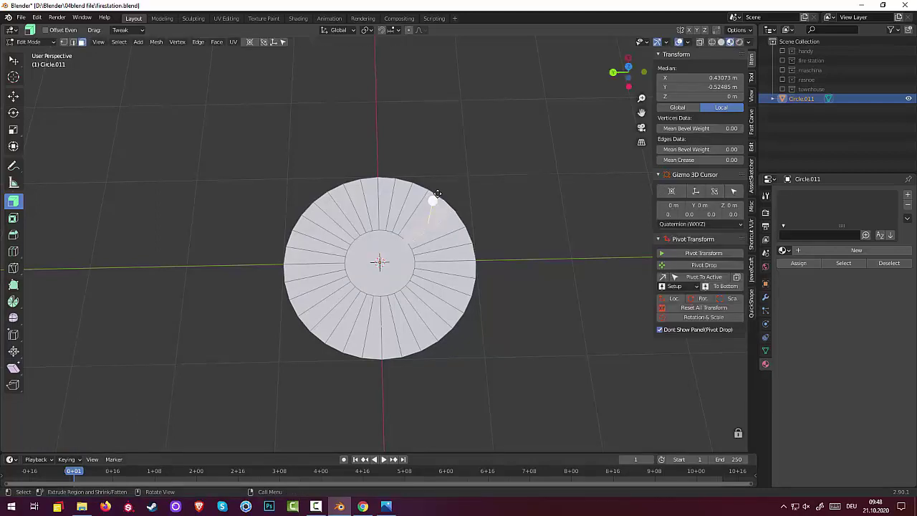
pyautogui.hotkey('alt', 'a')
# Try an inset on the outer edge loop in edge select mode, then cancel it
pyautogui.click(72, 42)
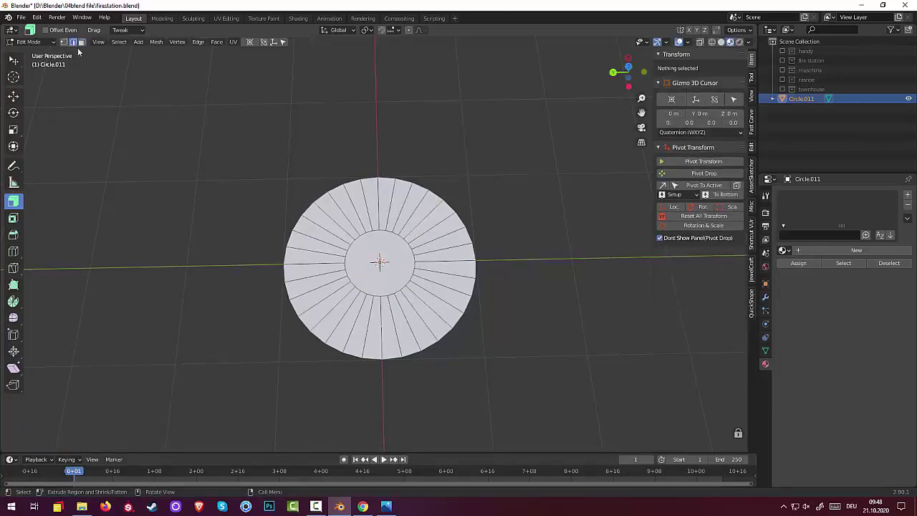
pyautogui.click(434, 192)
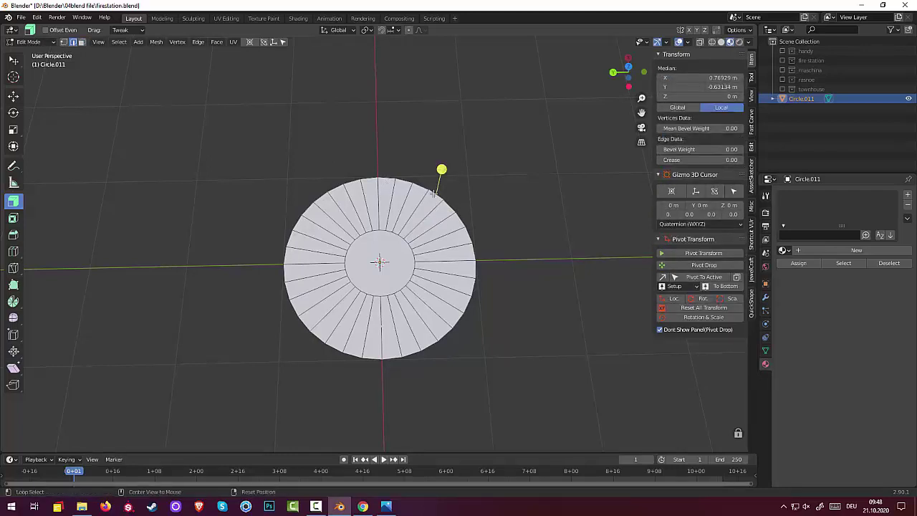
pyautogui.keyDown('alt'); pyautogui.click(436, 188); pyautogui.keyUp('alt')
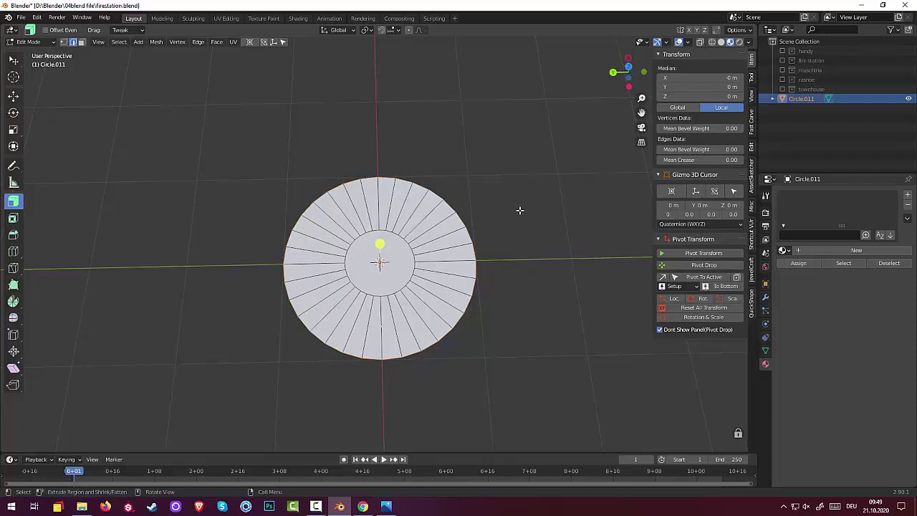
pyautogui.press('i')
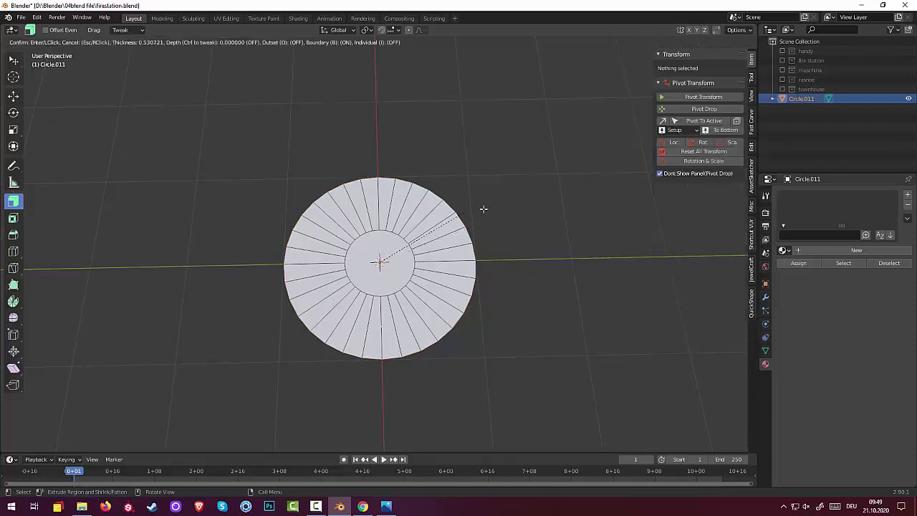
pyautogui.press('Escape')
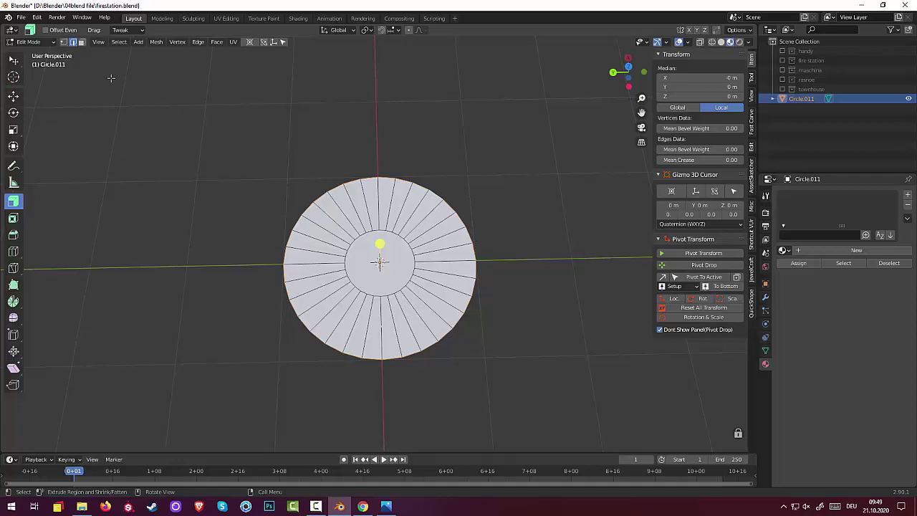
# Grow the selection to all faces, add three trial inset rings, then undo the extras
pyautogui.click(82, 41)
pyautogui.click(430, 206)
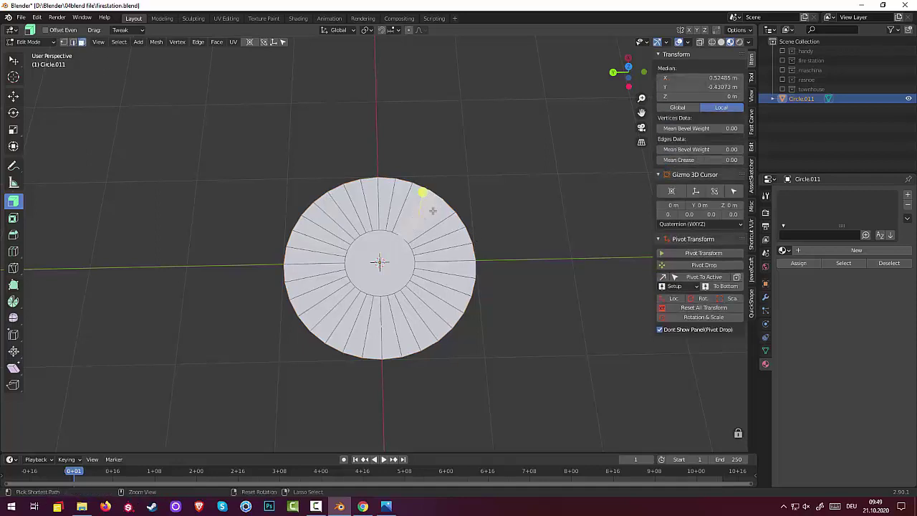
pyautogui.press('ctrl+KP_Add')
pyautogui.press('ctrl+KP_Add')
pyautogui.press('ctrl+KP_Add')
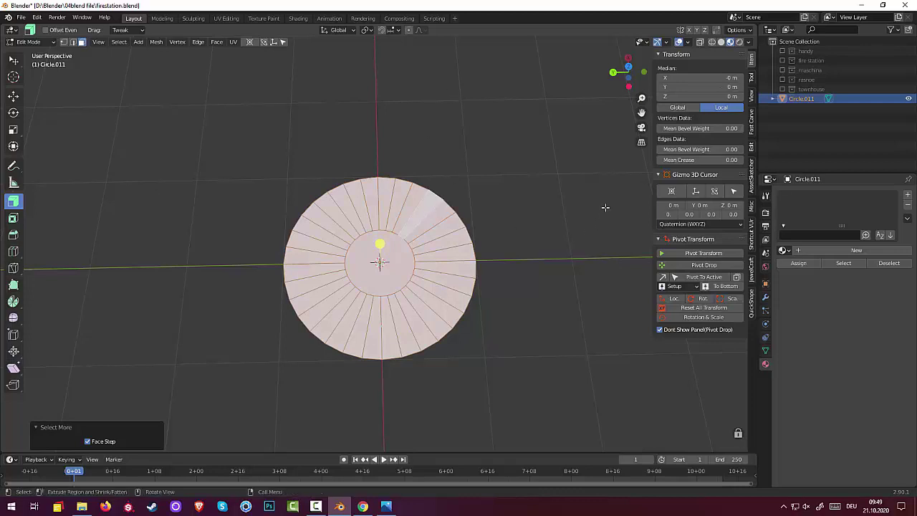
pyautogui.press('i')
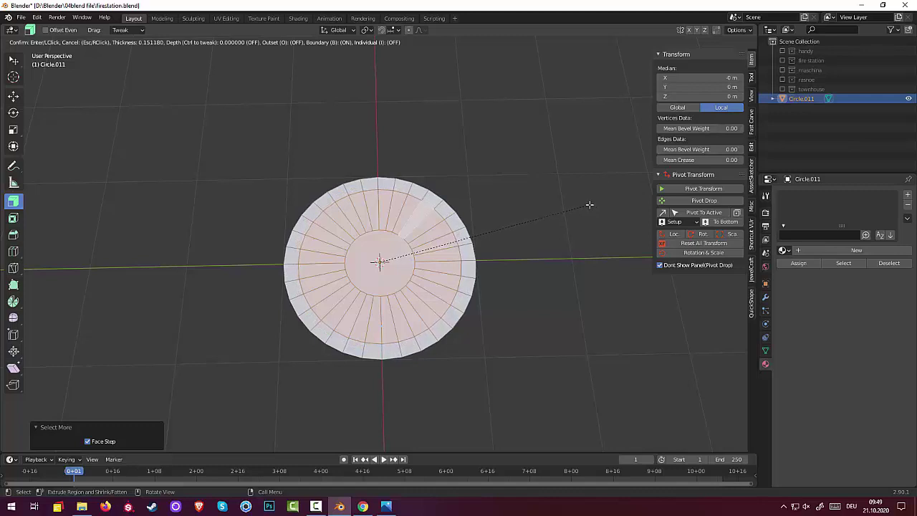
pyautogui.click(589, 205)
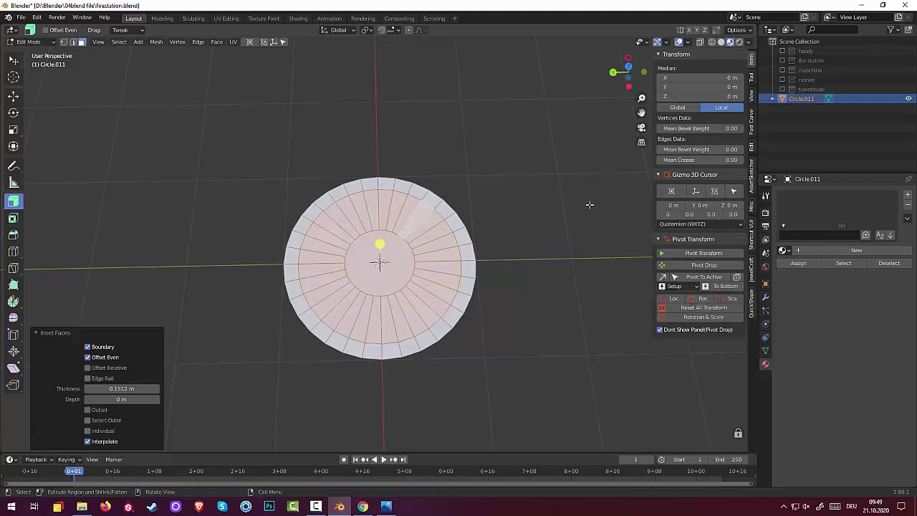
pyautogui.press('i')
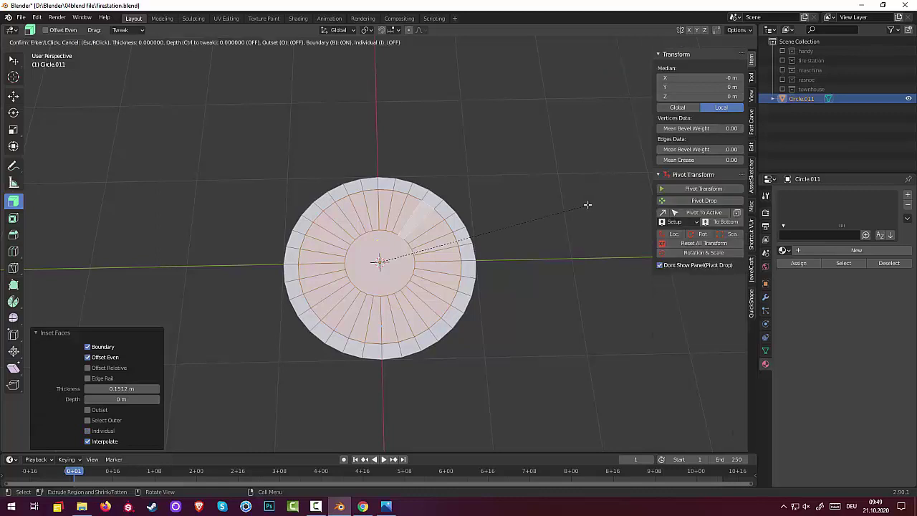
pyautogui.click(578, 208)
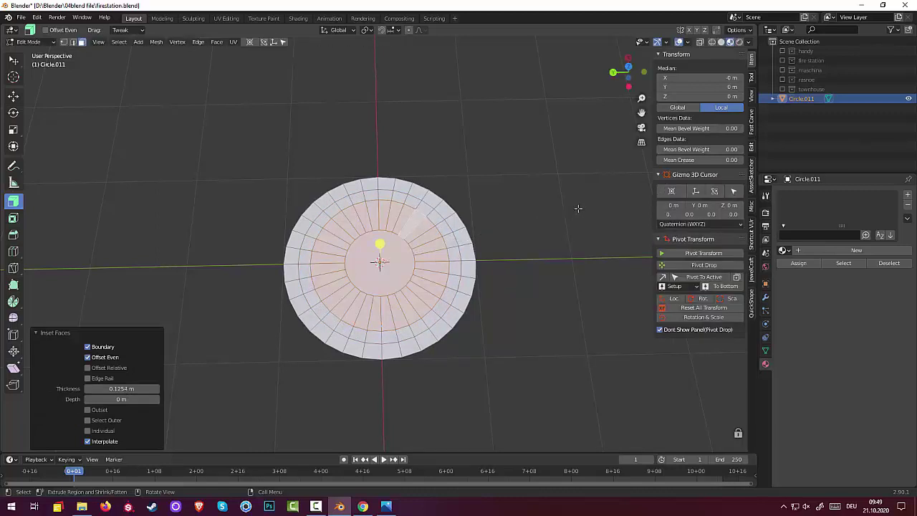
pyautogui.press('i')
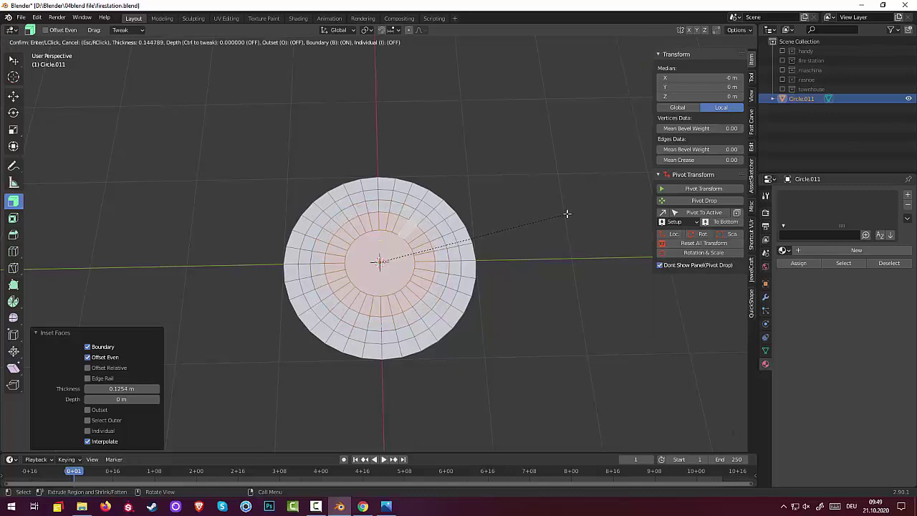
pyautogui.click(567, 214)
pyautogui.click(545, 247)
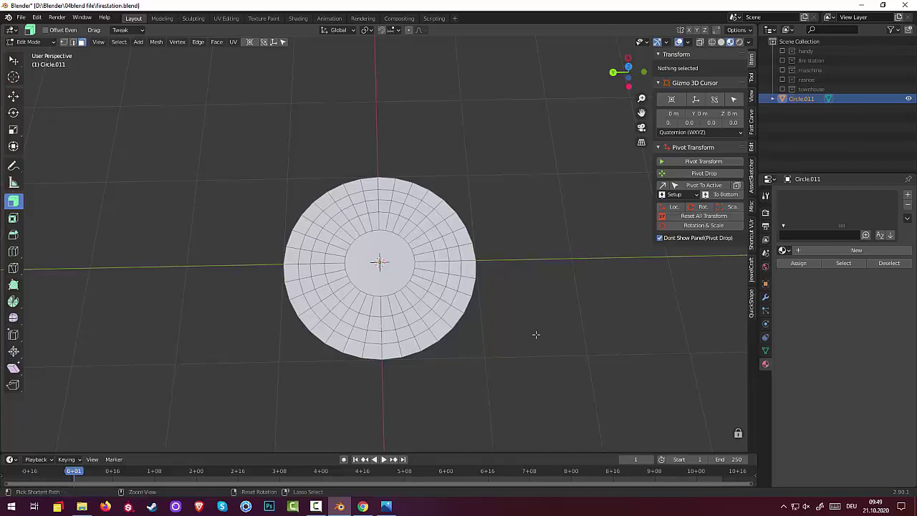
pyautogui.hotkey('ctrl', 'z')
pyautogui.hotkey('ctrl', 'z')
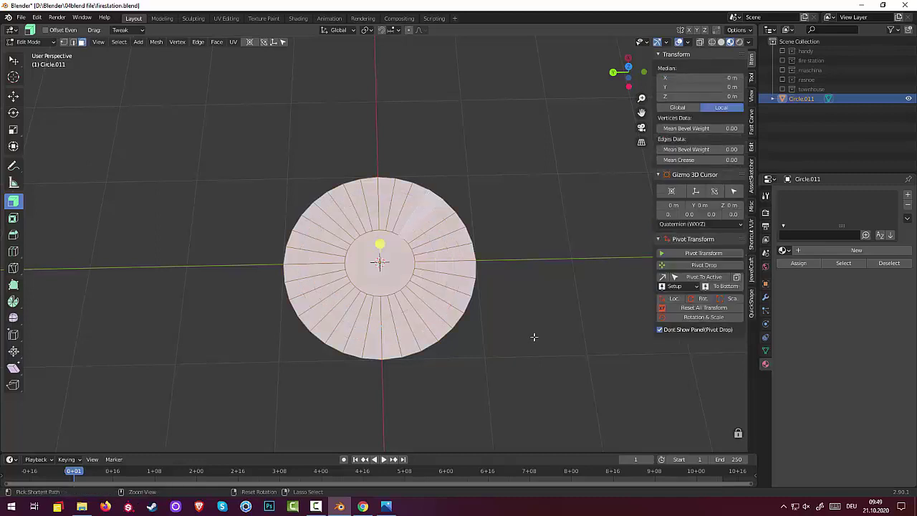
# Inset the disc face five times in a row, creating five concentric rings of faces
pyautogui.click(316, 506)
pyautogui.click(679, 471)
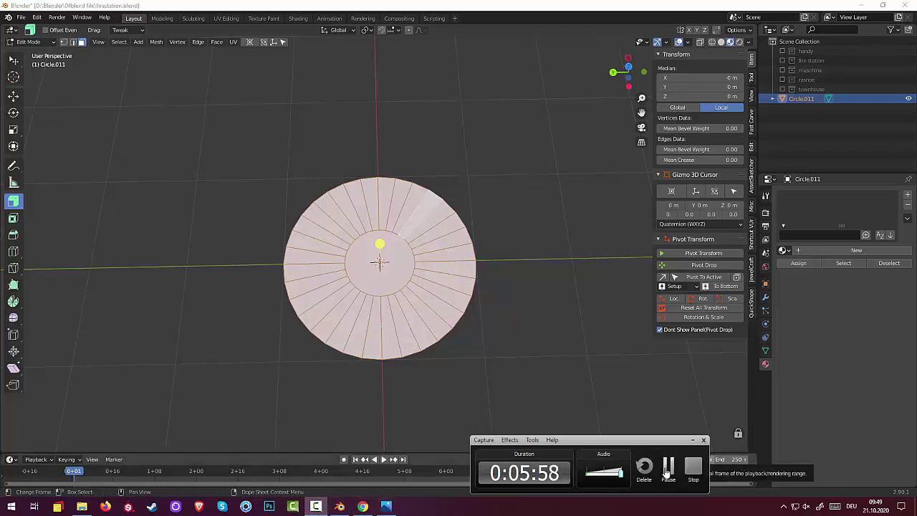
pyautogui.press('i')
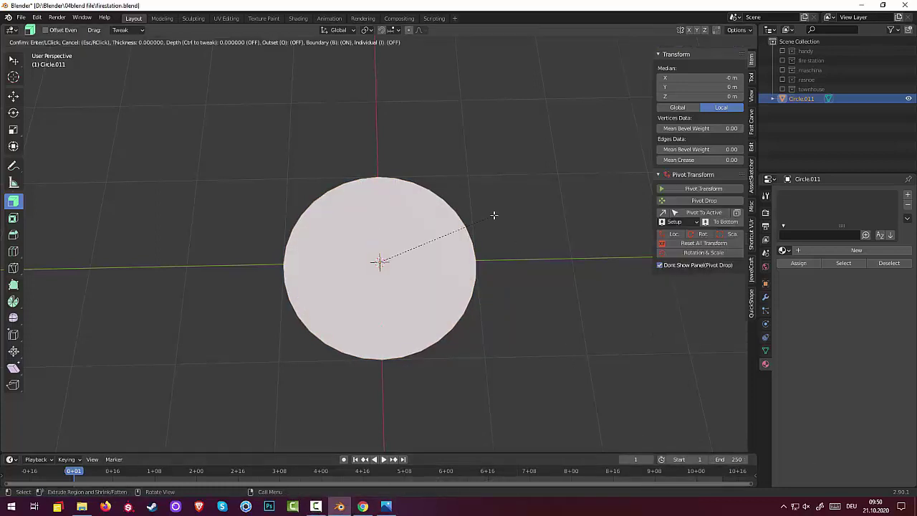
pyautogui.click(483, 221)
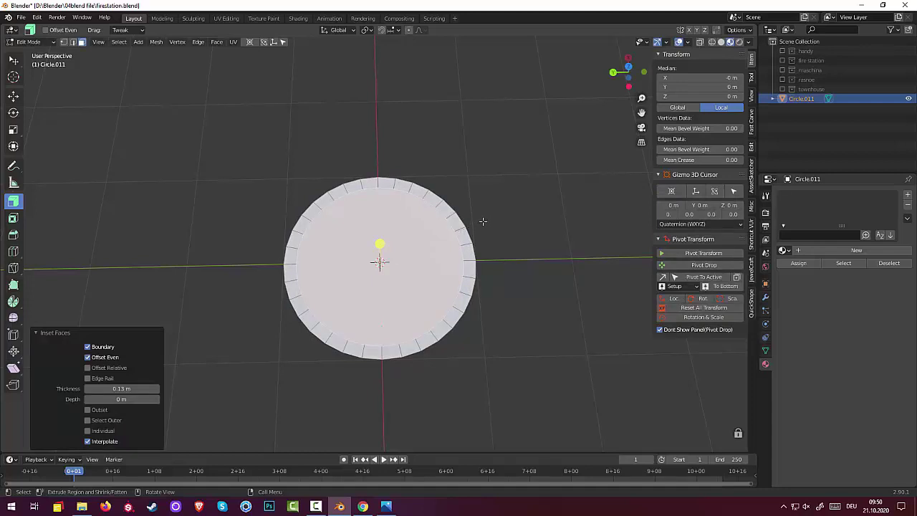
pyautogui.press('i')
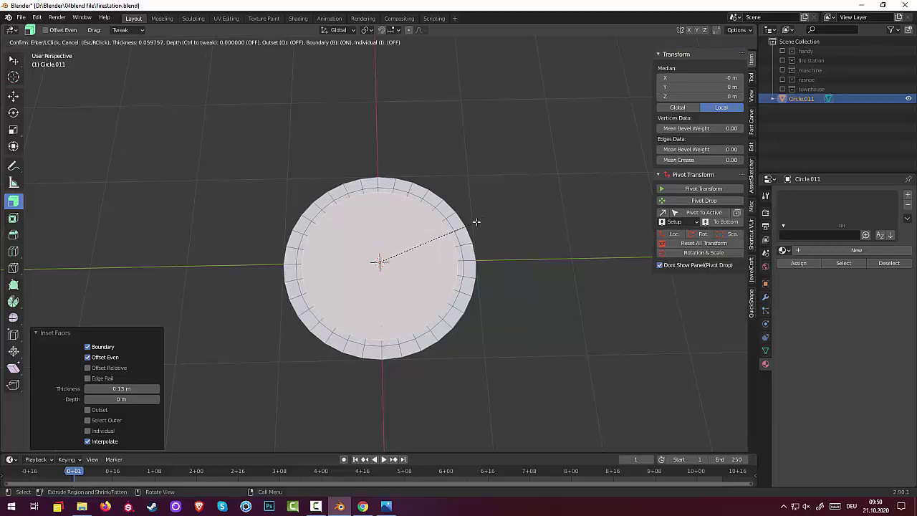
pyautogui.click(474, 222)
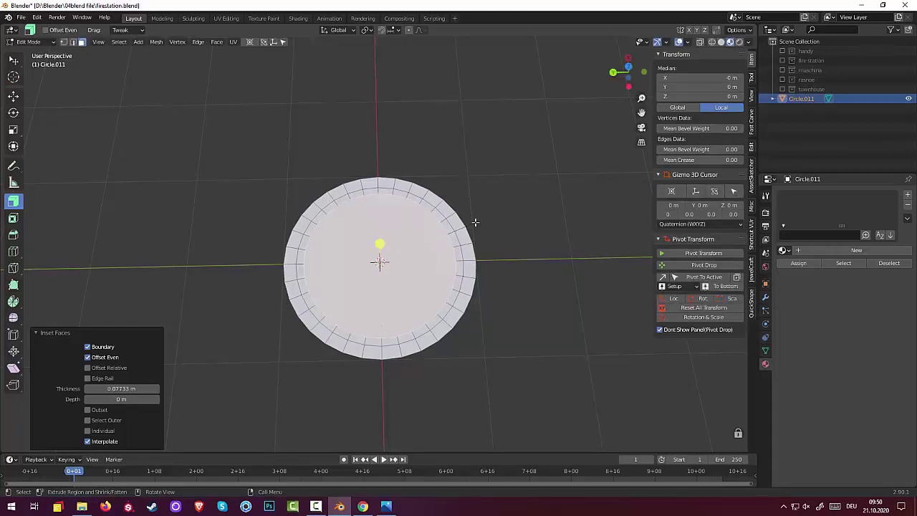
pyautogui.press('i')
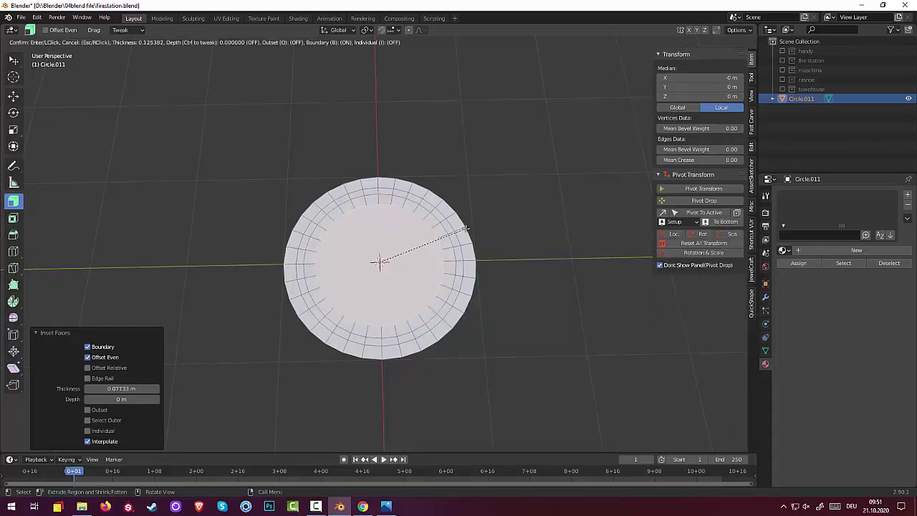
pyautogui.click(465, 230)
pyautogui.press('i')
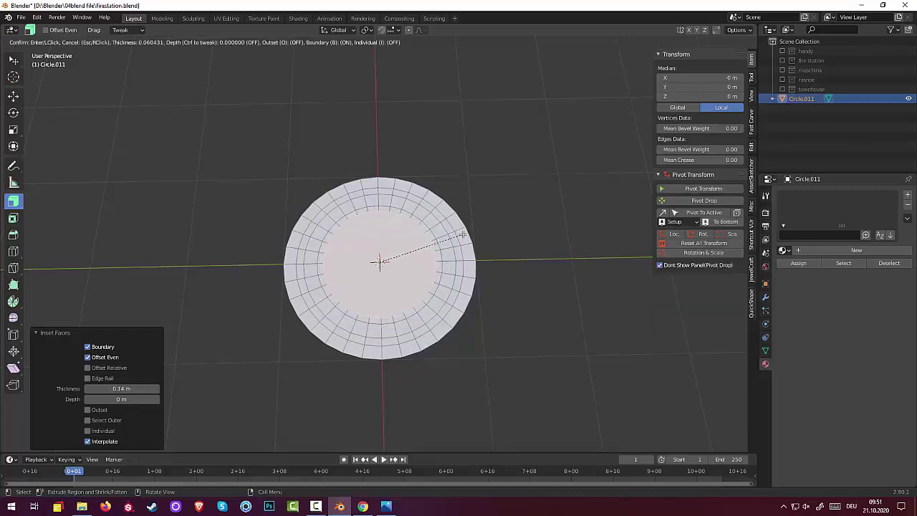
pyautogui.click(459, 235)
pyautogui.press('i')
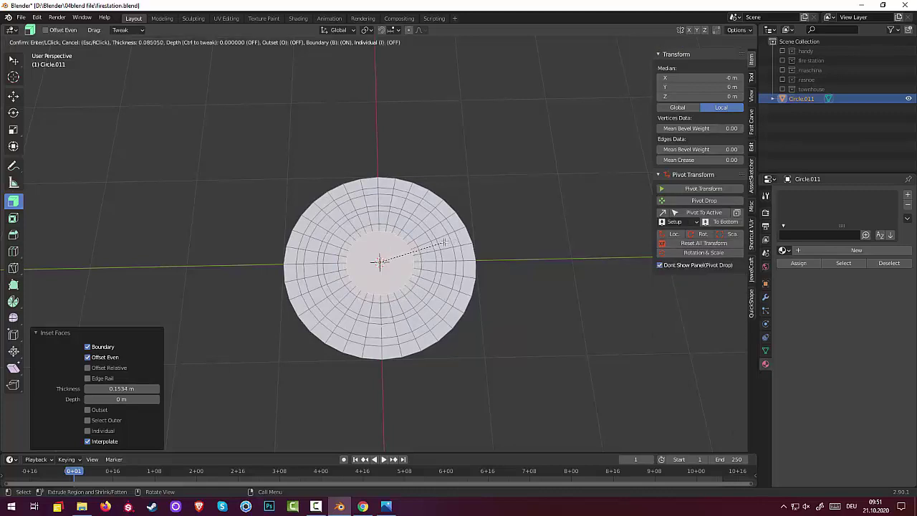
pyautogui.click(444, 243)
# Loop-select every other face ring on the Circle.011 disc and delete those faces
pyautogui.hotkey('alt', 'a')
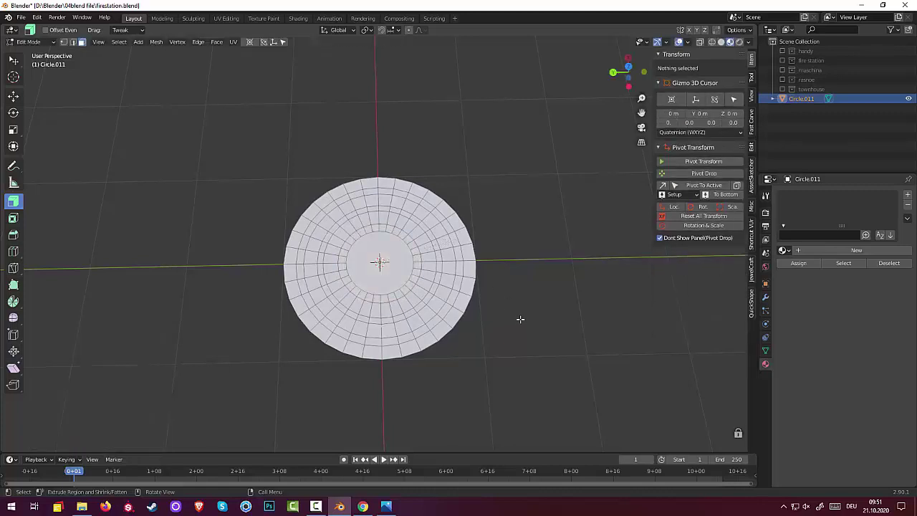
pyautogui.moveTo(522, 323); pyautogui.dragTo(541, 331, button='middle')
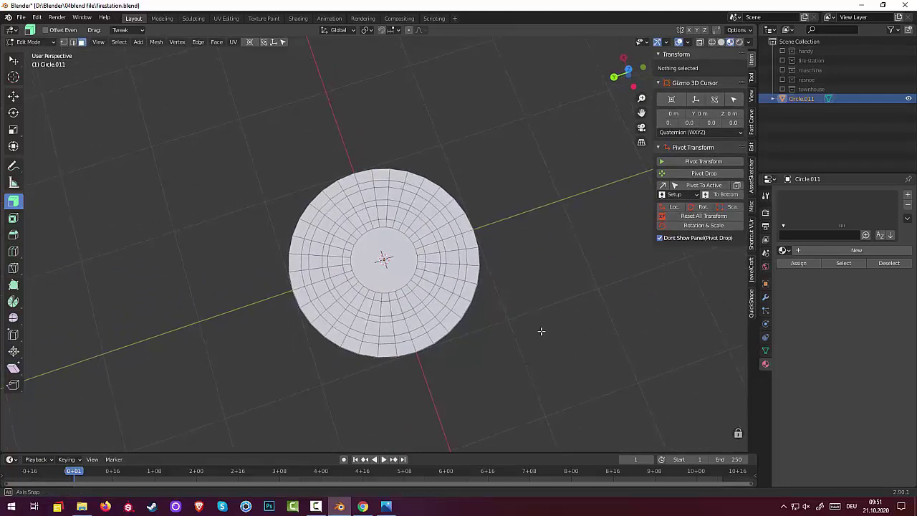
pyautogui.moveTo(541, 331); pyautogui.dragTo(537, 330, button='middle')
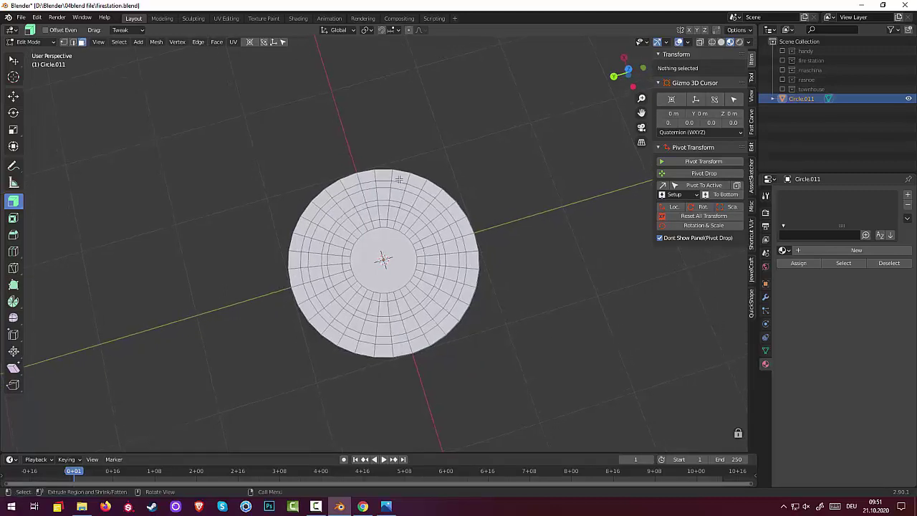
pyautogui.click(419, 192)
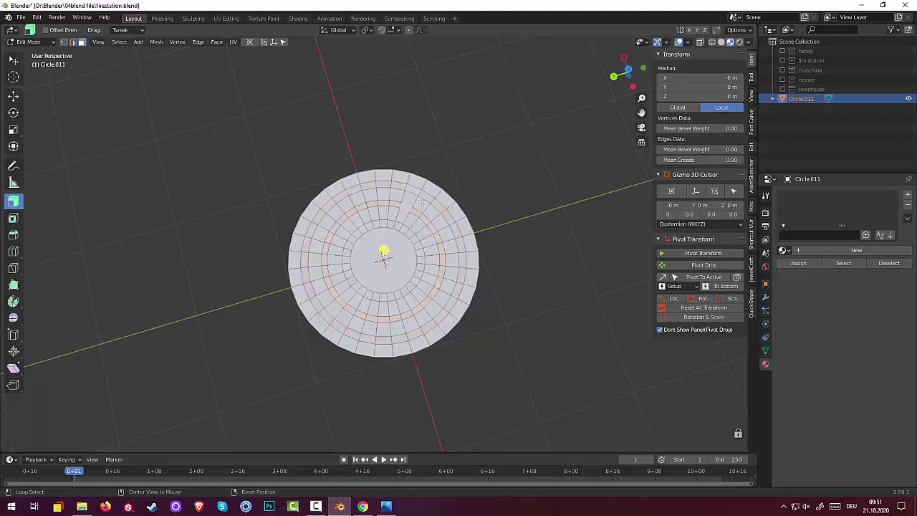
pyautogui.click(422, 202)
pyautogui.press('x')
pyautogui.click(527, 250)
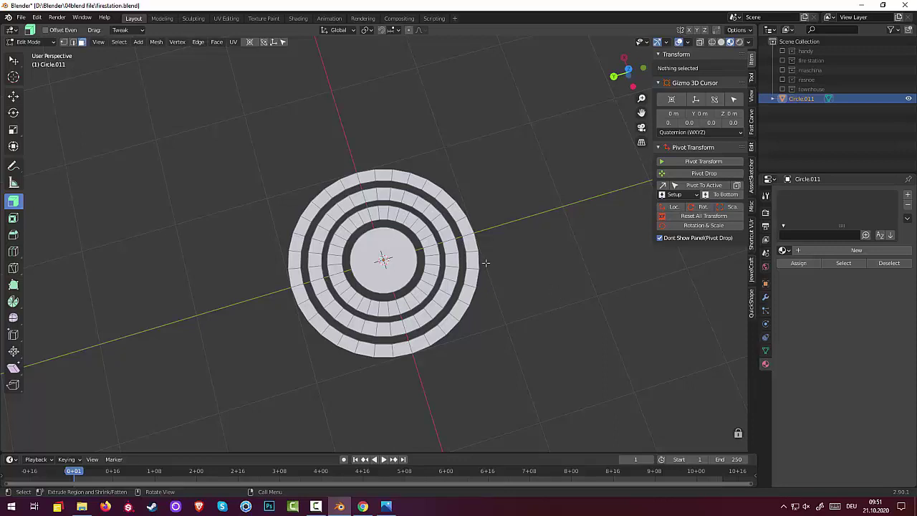
pyautogui.click(350, 180)
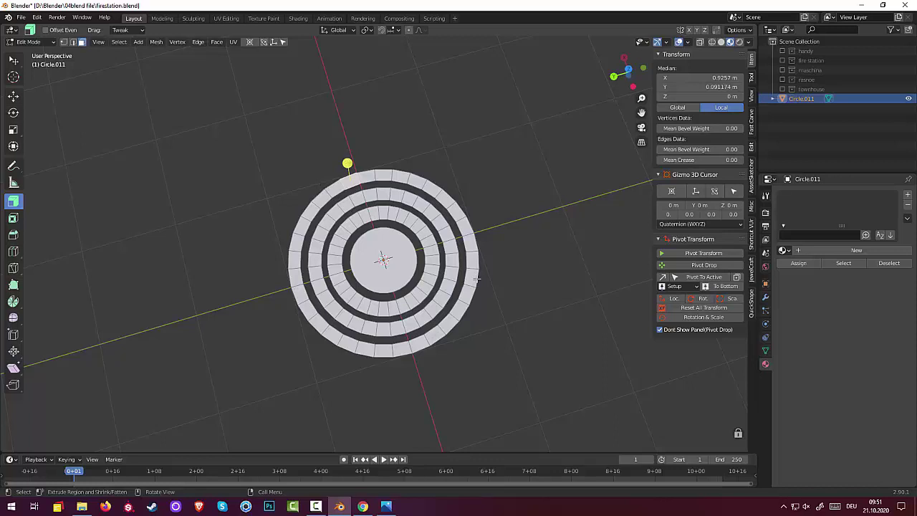
# In top view, delete the left half of the rings, then undo the deletion
pyautogui.press('KP_7')
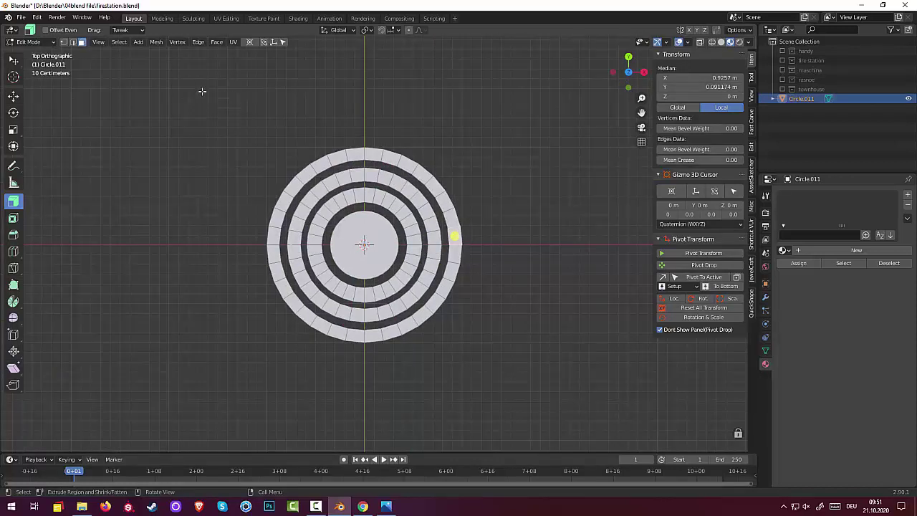
pyautogui.moveTo(202, 91); pyautogui.dragTo(361, 454)
pyautogui.press('x')
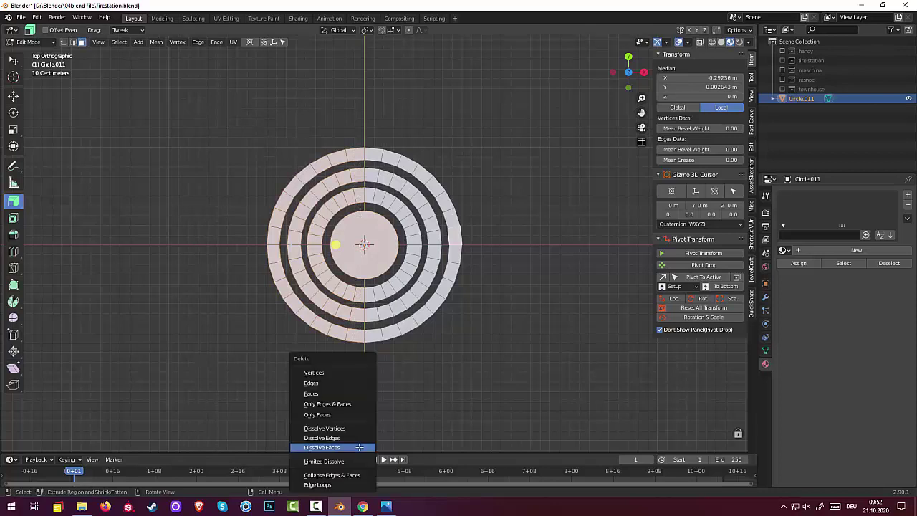
pyautogui.click(318, 392)
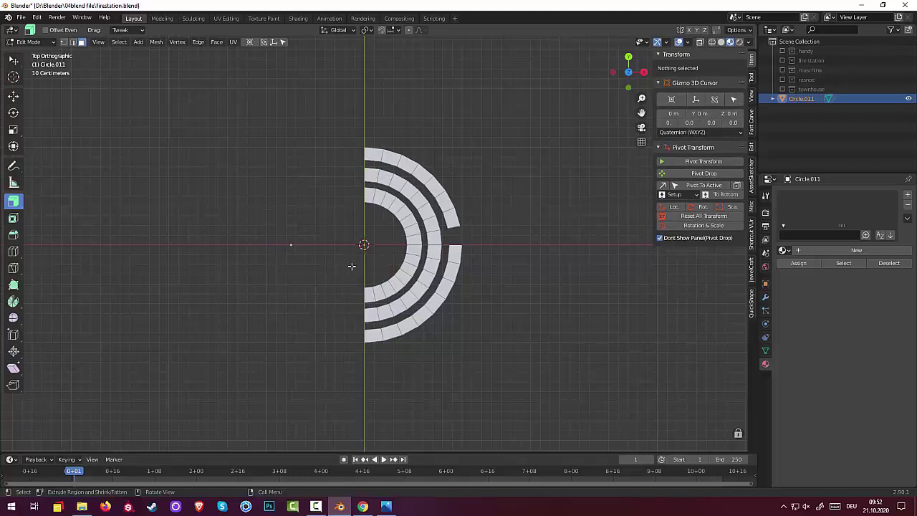
pyautogui.press('ctrl')
pyautogui.hotkey('ctrl', 'z')
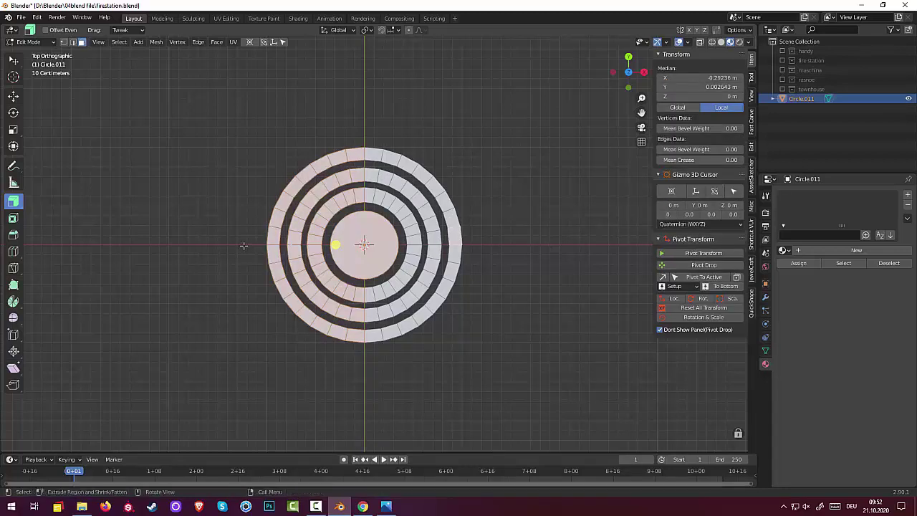
# Box-select the left half of the rings again and delete its vertices
pyautogui.click(349, 285)
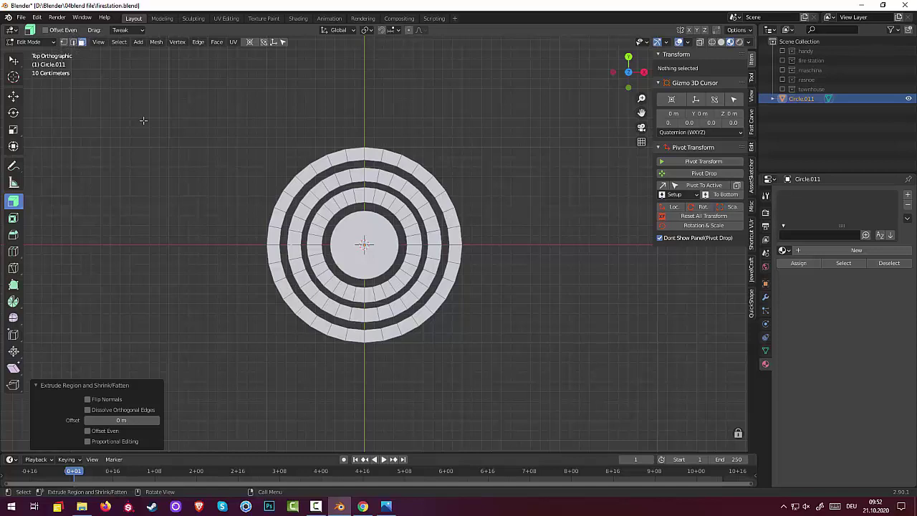
pyautogui.moveTo(219, 114); pyautogui.dragTo(363, 442)
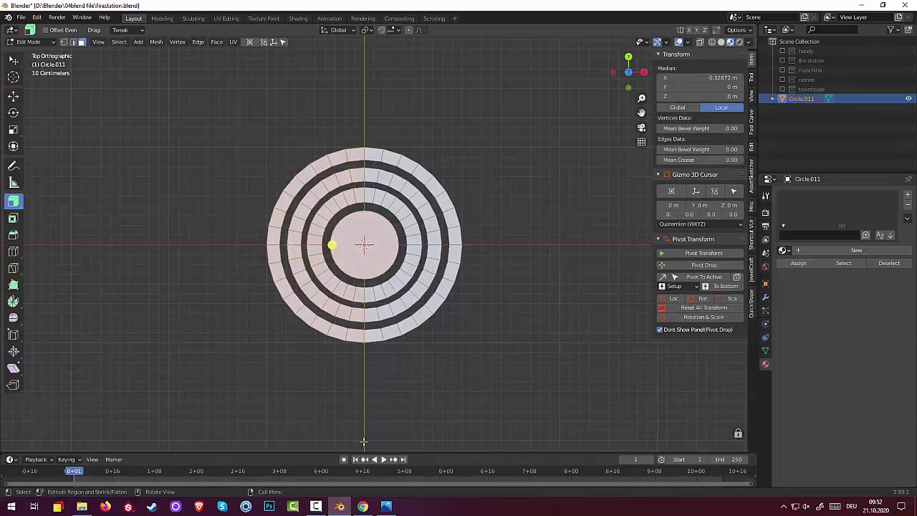
pyautogui.press('x')
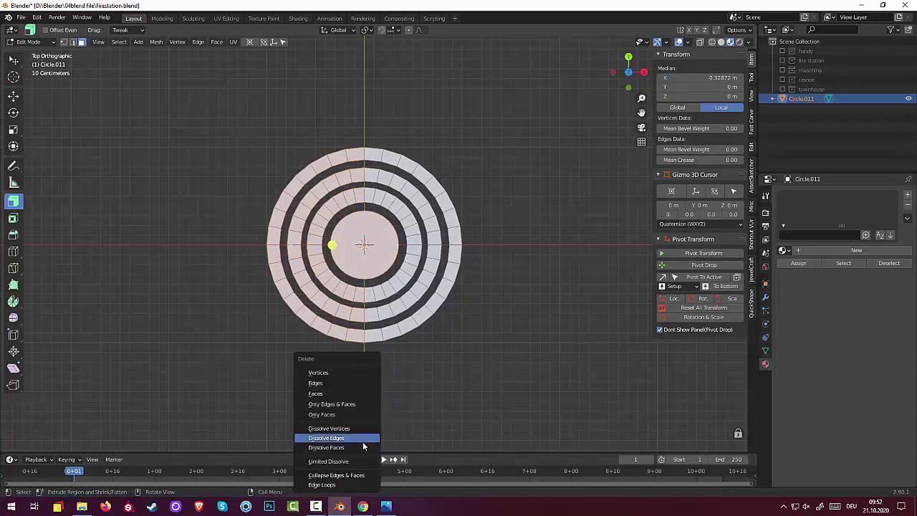
pyautogui.click(322, 391)
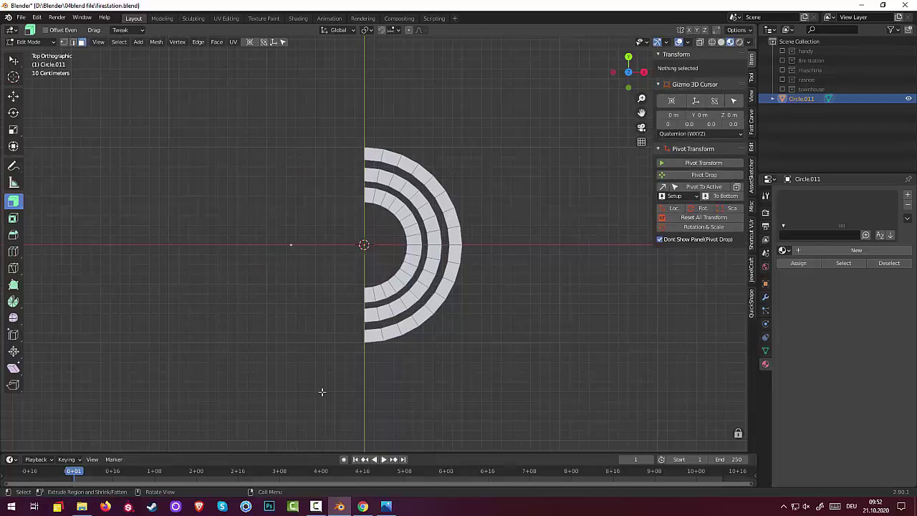
pyautogui.click(315, 246)
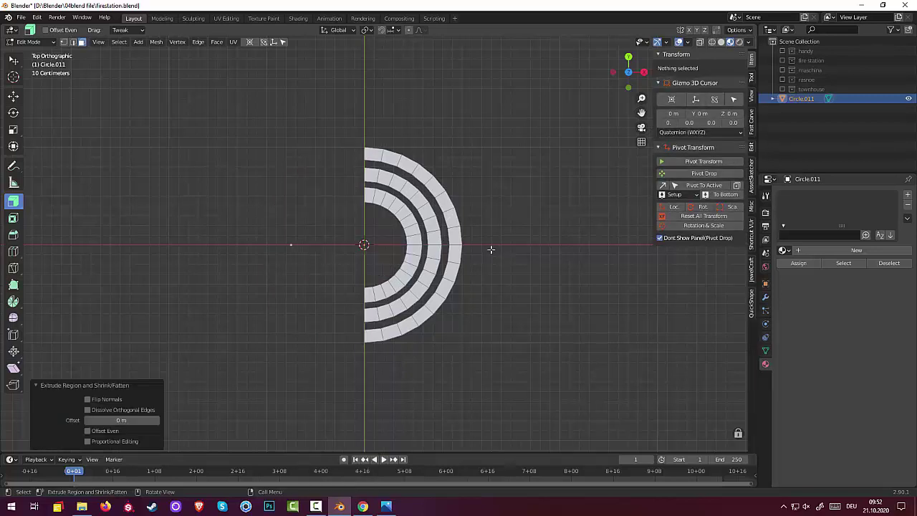
# Delete the faces of the arcs' lower half, leaving a quarter-circle fan of bands
pyautogui.moveTo(494, 248); pyautogui.dragTo(366, 406)
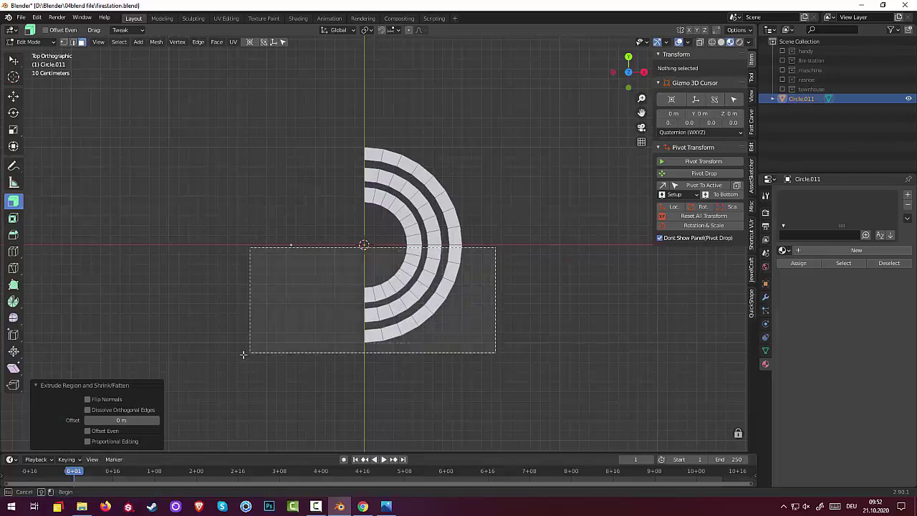
pyautogui.press('x')
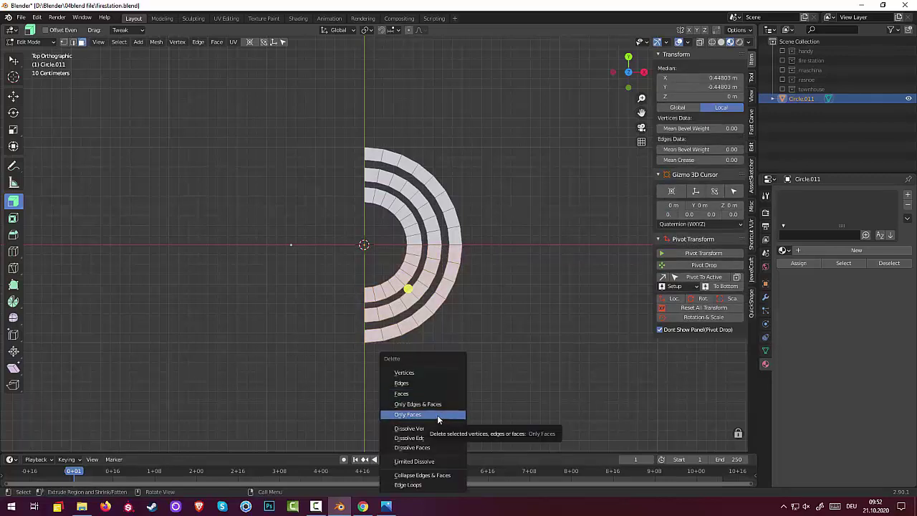
pyautogui.click(412, 393)
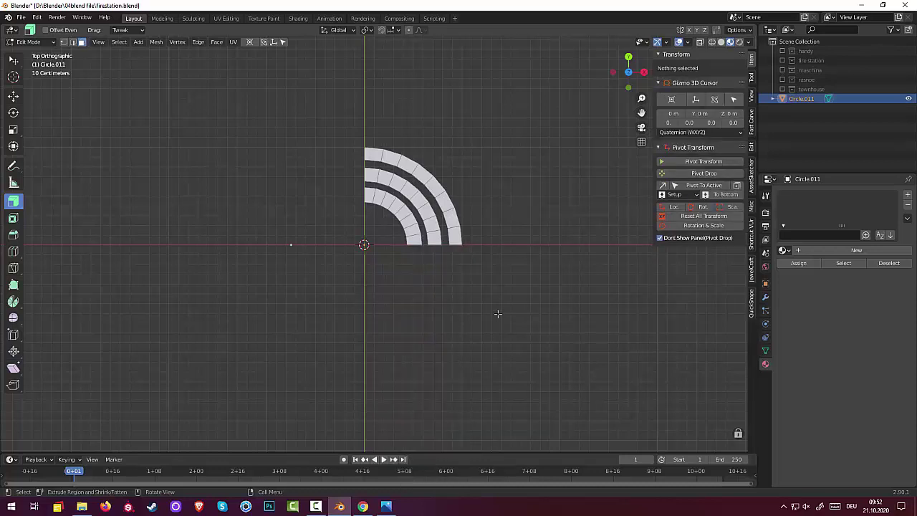
pyautogui.moveTo(498, 314)
pyautogui.mouseDown(button='middle')
pyautogui.moveTo(554, 313)
pyautogui.moveTo(524, 313)
pyautogui.mouseUp(button='middle')
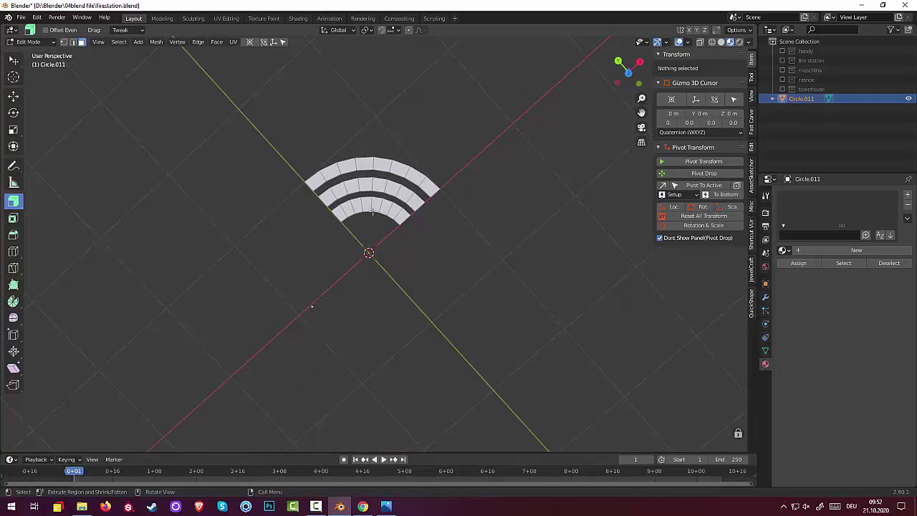
# Check the innermost arc's faces, then orbit top-down and bring up the Add Mesh menu
pyautogui.click(372, 211)
pyautogui.click(460, 277)
pyautogui.click(373, 212)
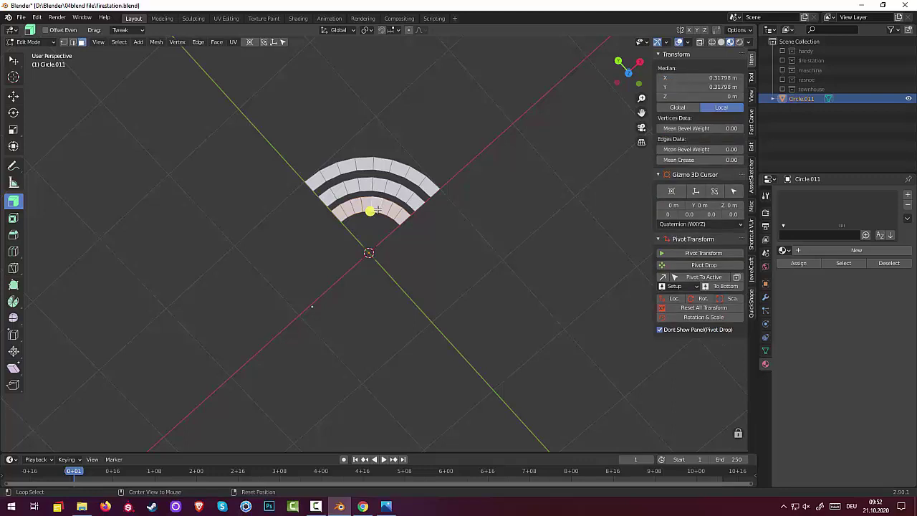
pyautogui.click(451, 267)
pyautogui.moveTo(379, 225); pyautogui.dragTo(343, 237, button='middle')
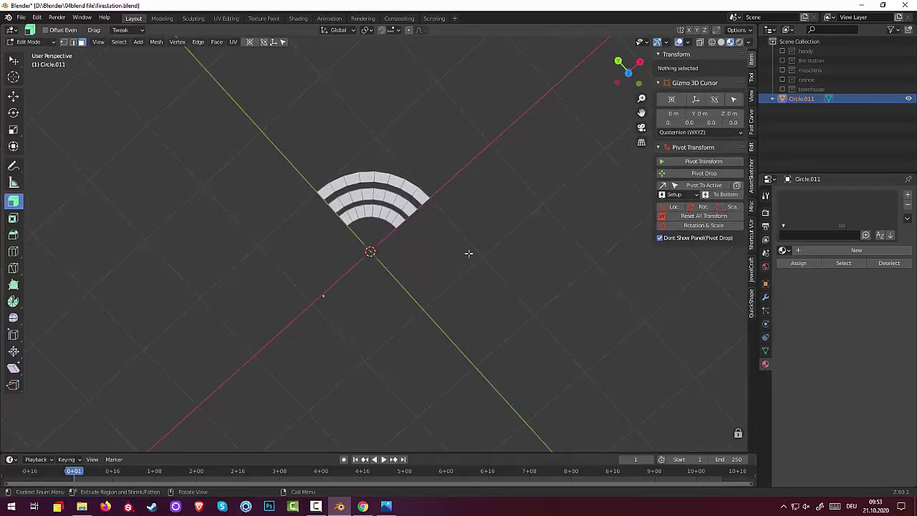
pyautogui.hotkey('shift', 'a')
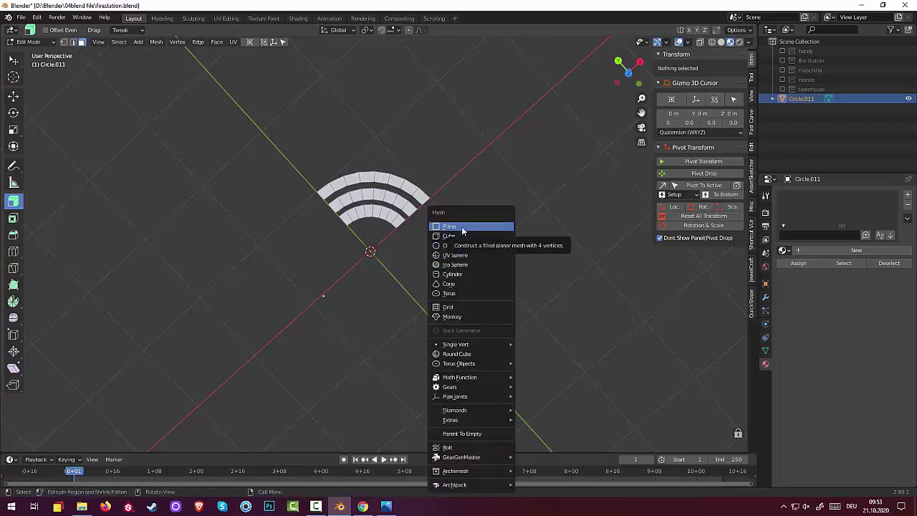
# Add a circle scaled to about 0.17, fill it with a face, and place it at the arcs' corner
pyautogui.click(459, 246)
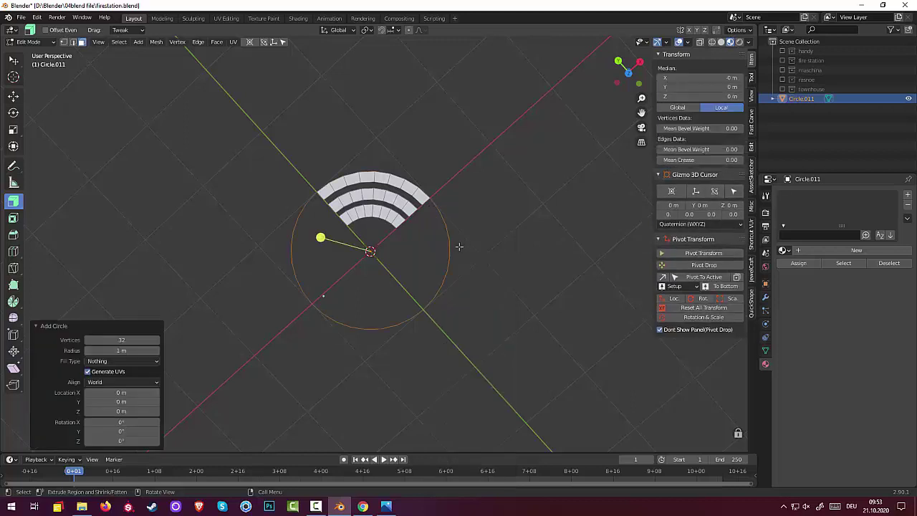
pyautogui.press('s')
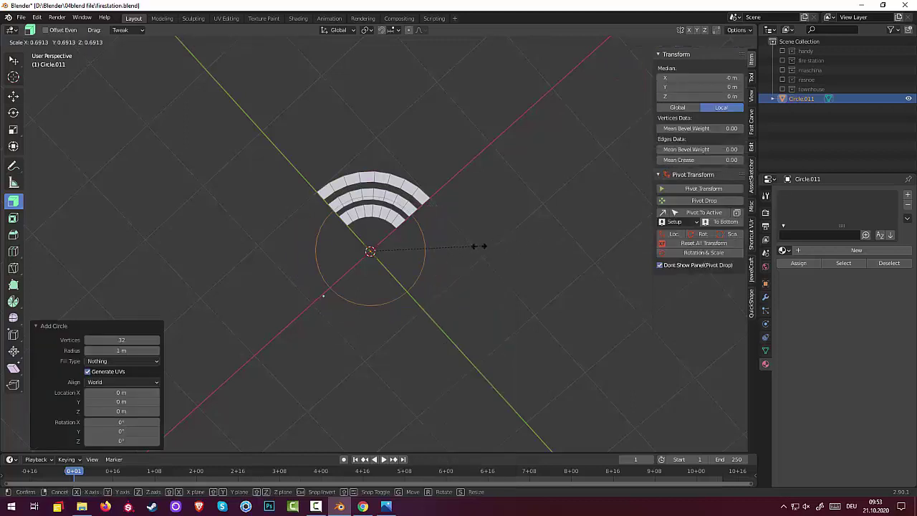
pyautogui.click(399, 252)
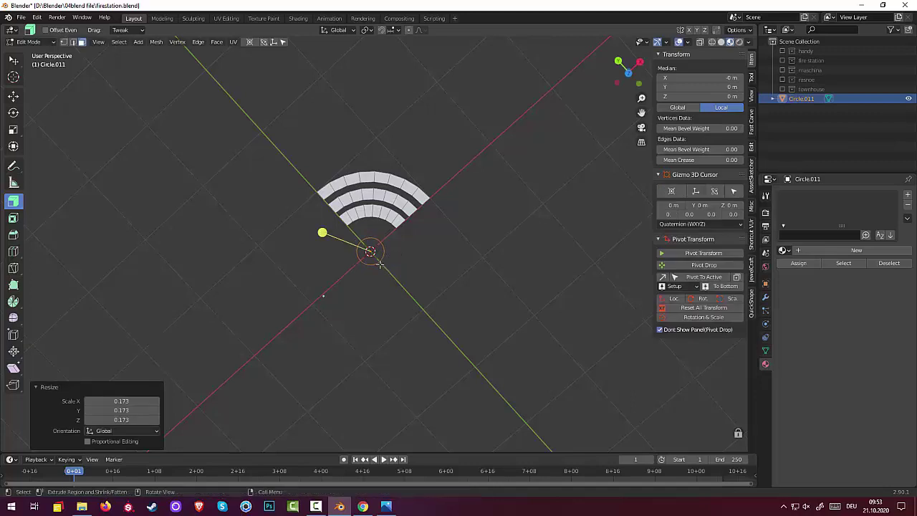
pyautogui.press('f')
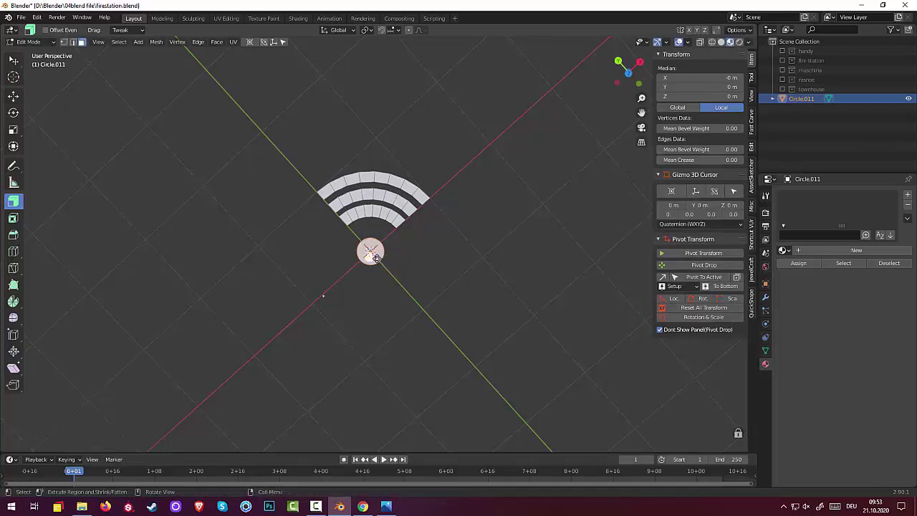
pyautogui.press('g')
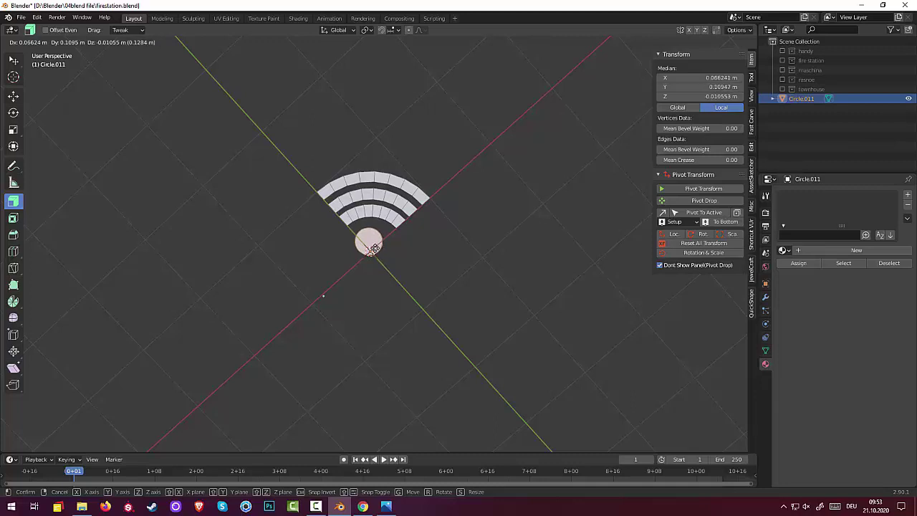
pyautogui.click(375, 249)
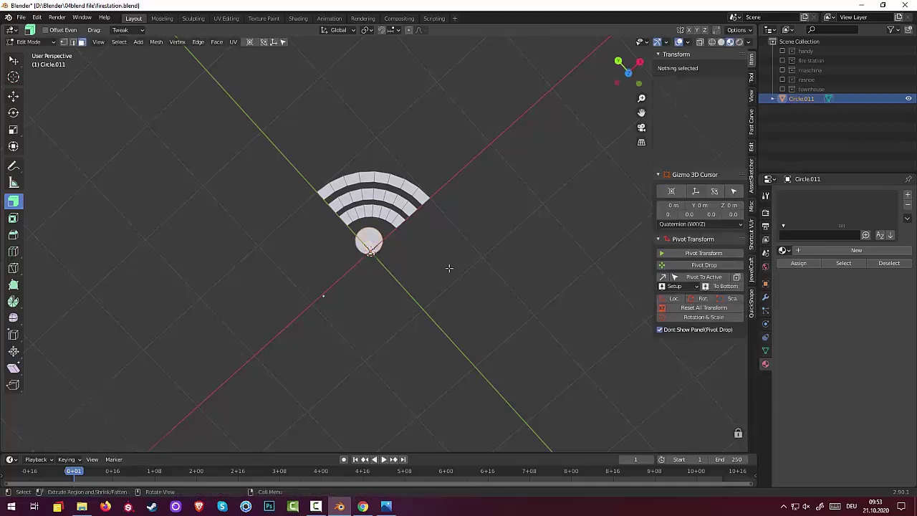
pyautogui.moveTo(451, 266)
pyautogui.mouseDown(button='middle')
pyautogui.moveTo(369, 47)
pyautogui.moveTo(287, 239)
pyautogui.moveTo(288, 232)
pyautogui.moveTo(403, 242)
pyautogui.mouseUp(button='middle')
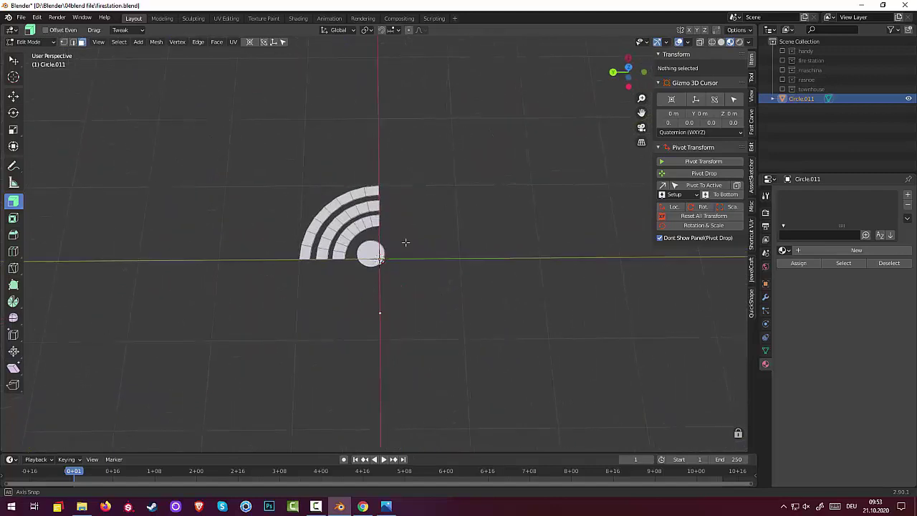
# Select the whole inner arc, move it, and scale it to 0.861 in top view
pyautogui.click(344, 237)
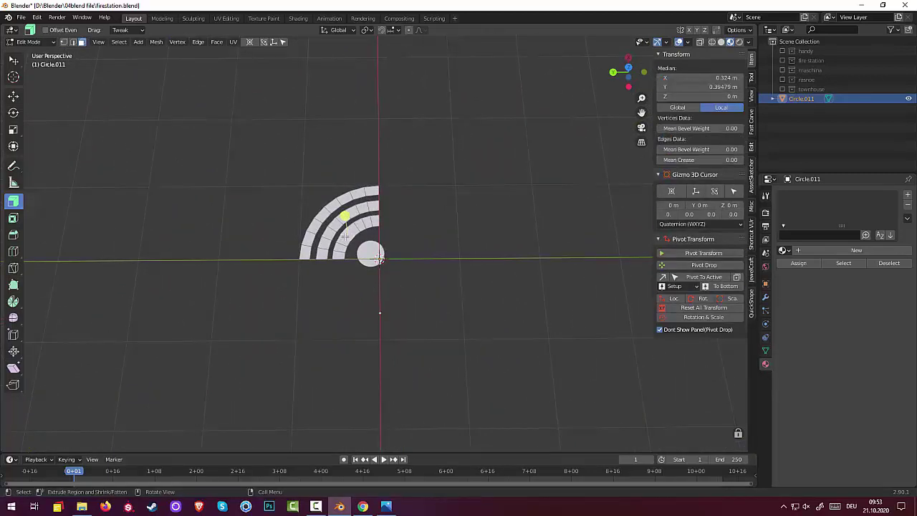
pyautogui.press('ctrl+KP_Add')
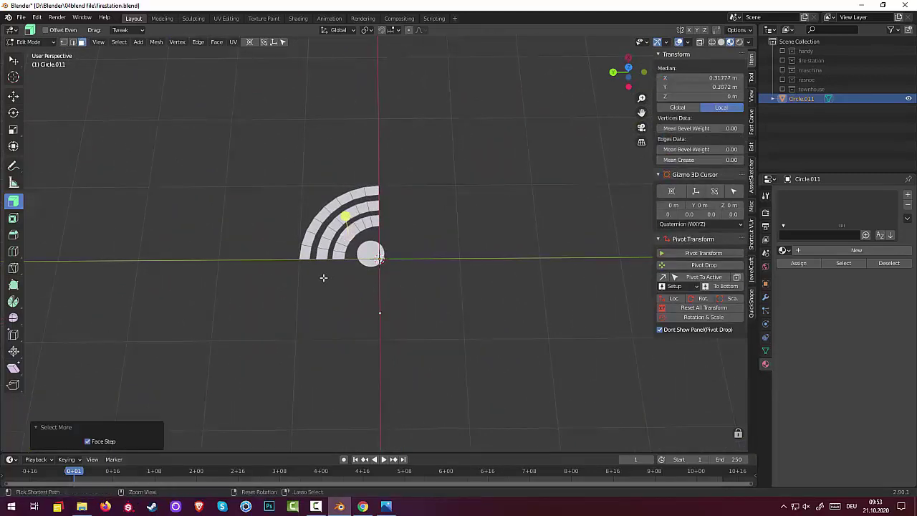
pyautogui.press('ctrl+KP_Add')
pyautogui.press('ctrl+KP_Add')
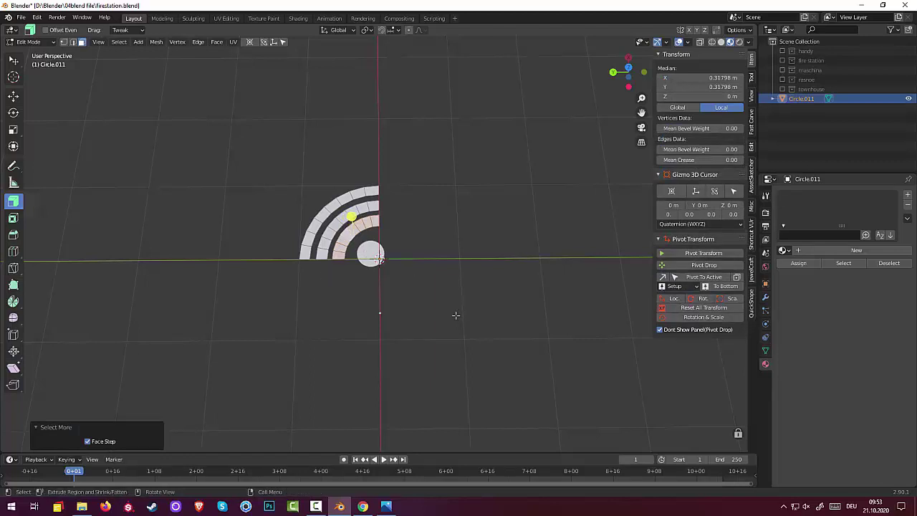
pyautogui.press('KP_7')
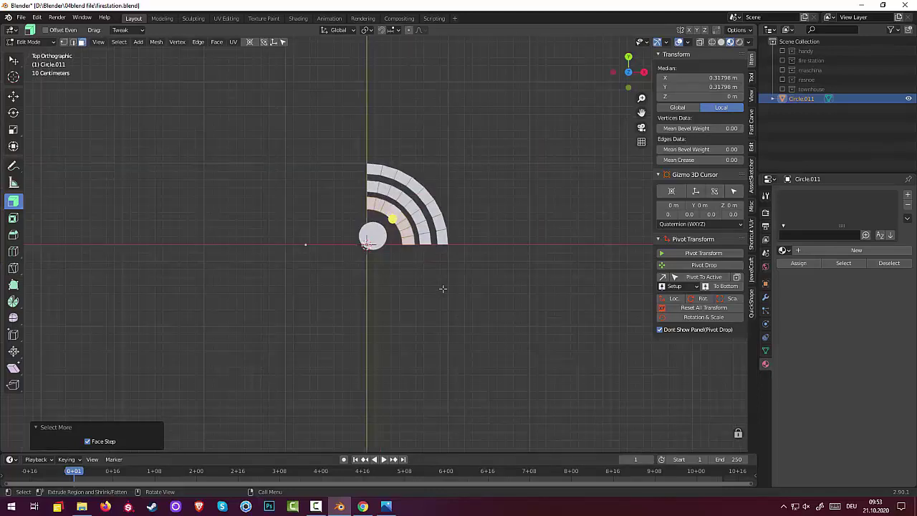
pyautogui.press('g')
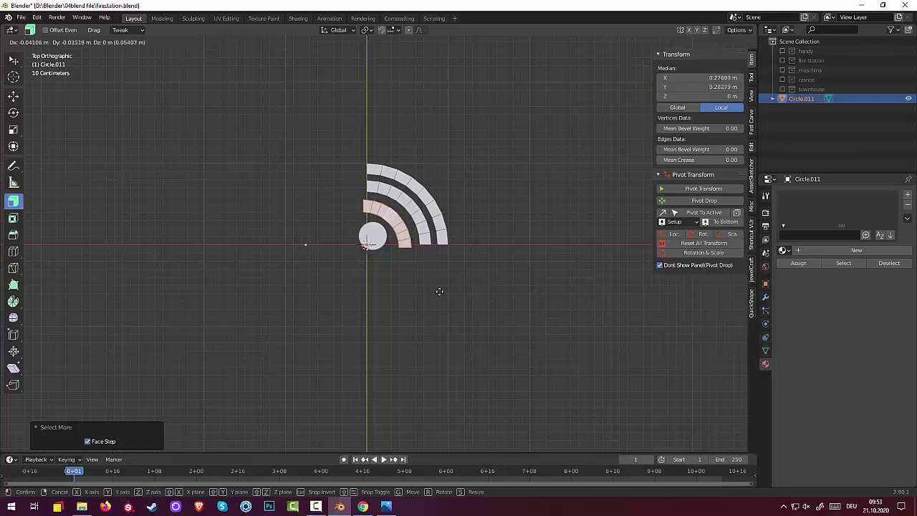
pyautogui.click(439, 291)
pyautogui.press('s')
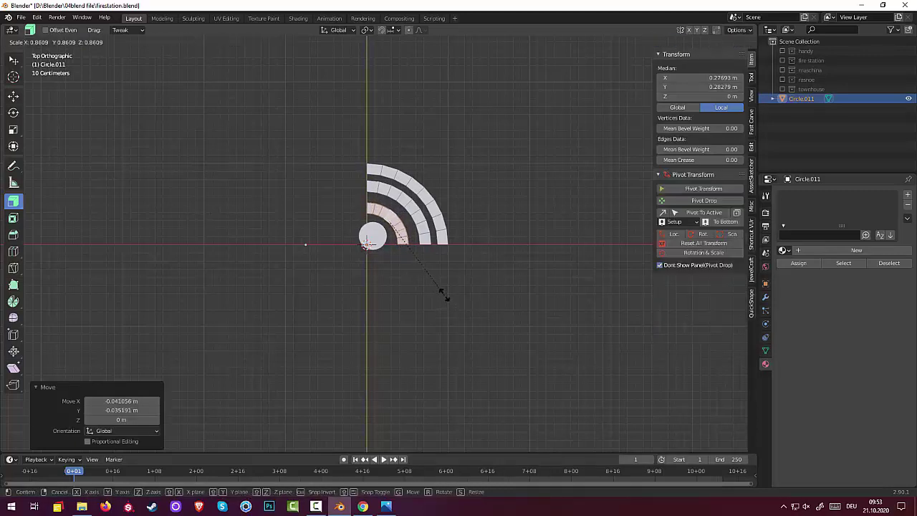
pyautogui.click(445, 292)
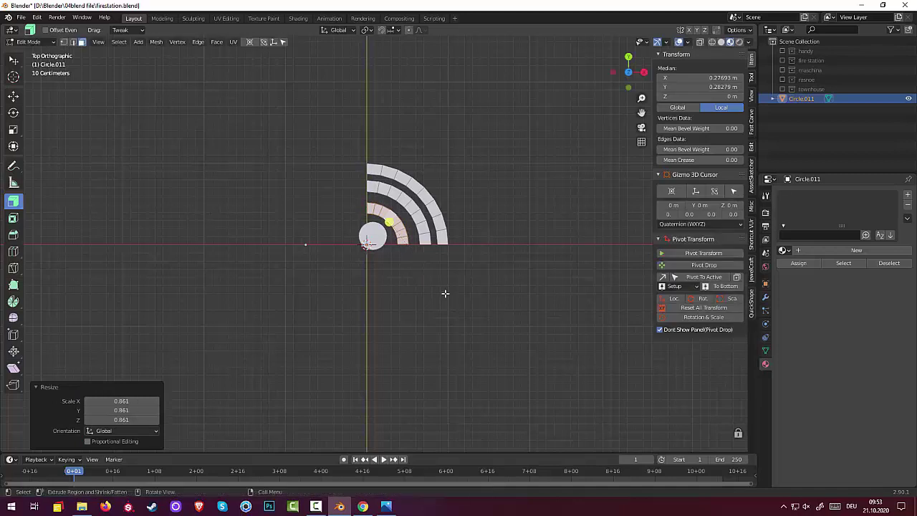
# Select the full middle ring and shift it -0.029326 m in X and -0.01173 m in Y
pyautogui.click(423, 231)
pyautogui.press('v')
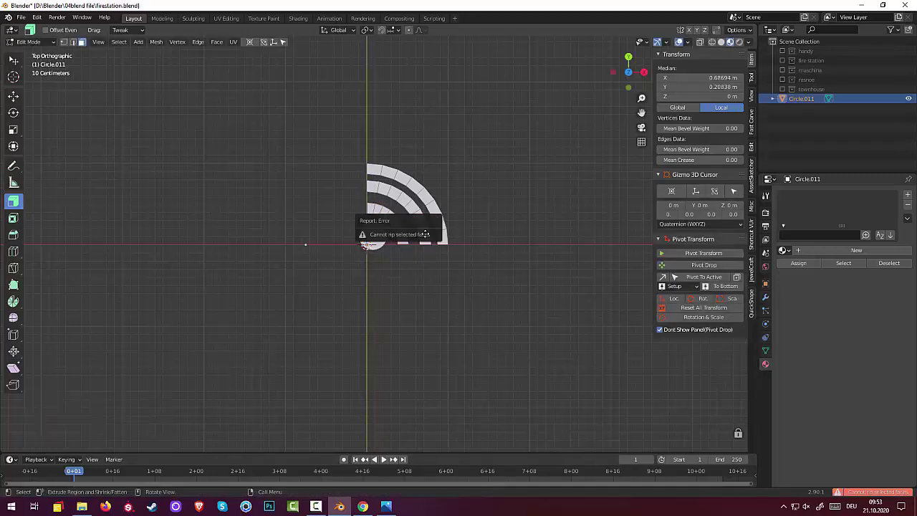
pyautogui.hotkey('alt', 'a')
pyautogui.click(420, 210)
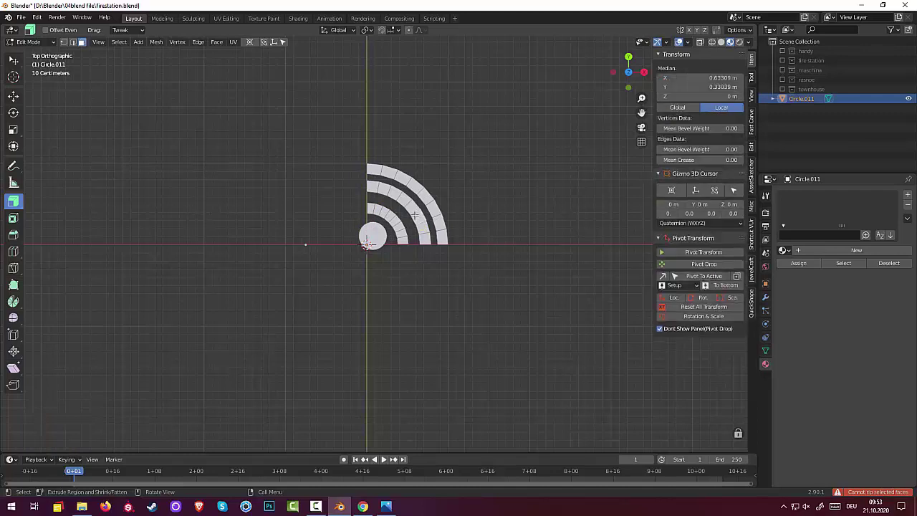
pyautogui.press('ctrl+KP_Add')
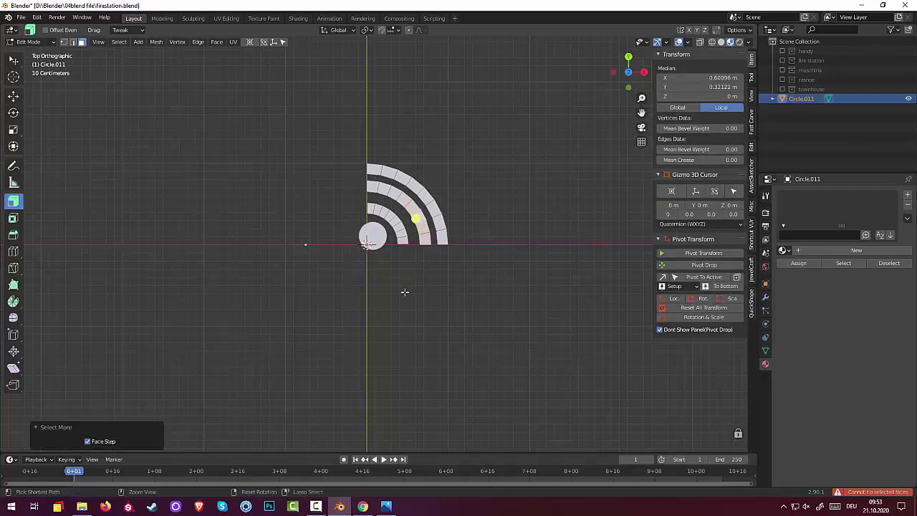
pyautogui.press('ctrl+KP_Add')
pyautogui.press('ctrl+KP_Add')
pyautogui.press('ctrl+KP_Add')
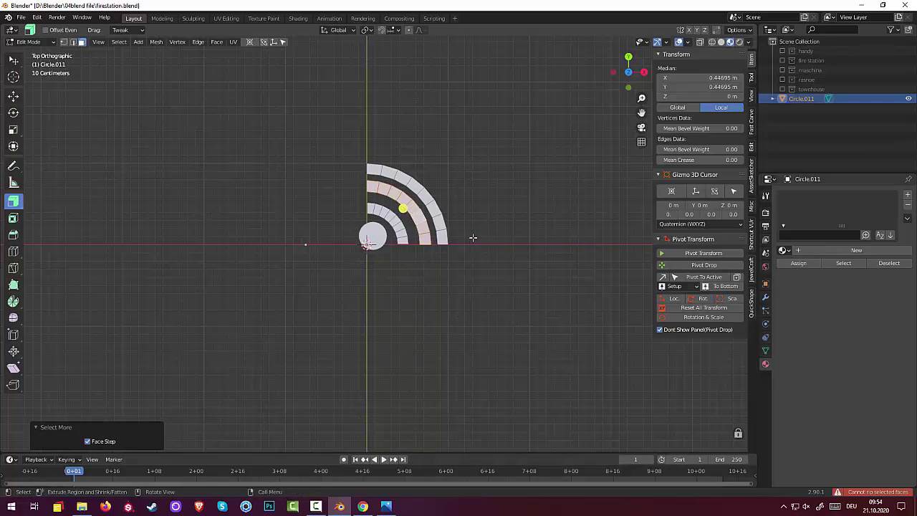
pyautogui.press('g')
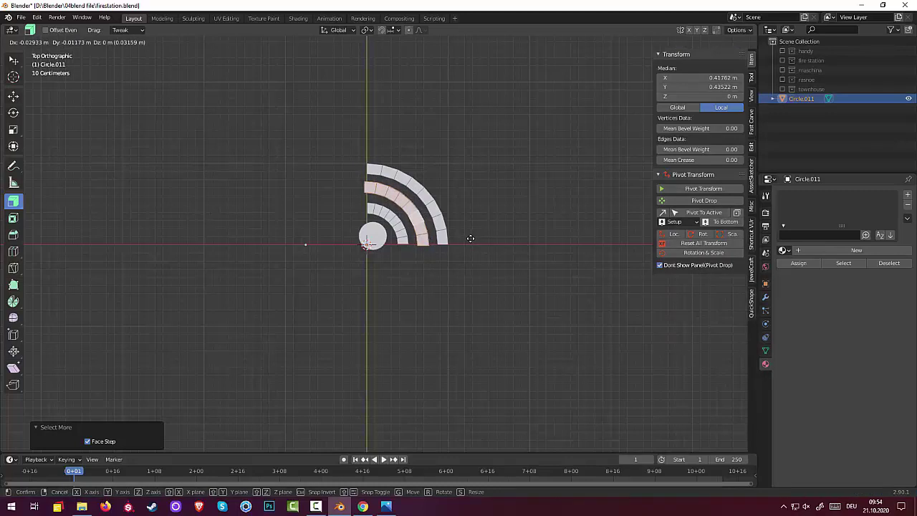
pyautogui.click(470, 238)
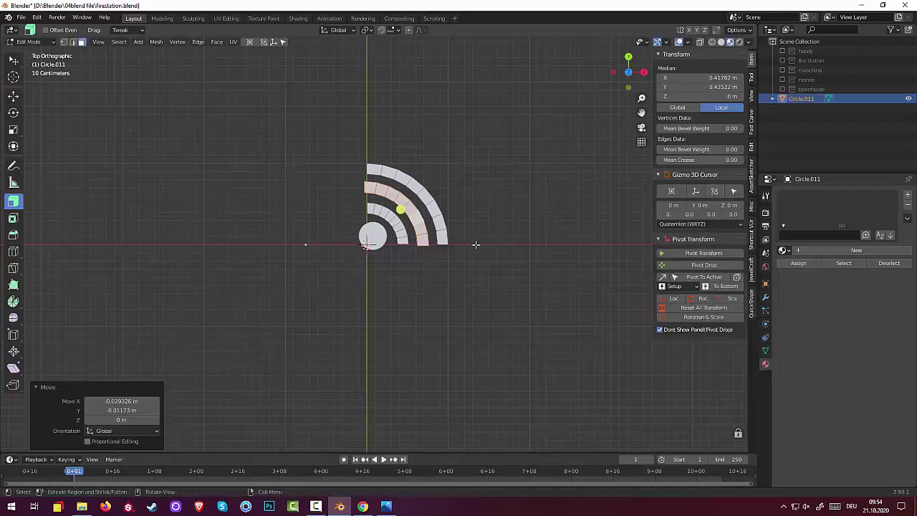
pyautogui.scroll(1, 467, 265)
pyautogui.scroll(2, 467, 266)
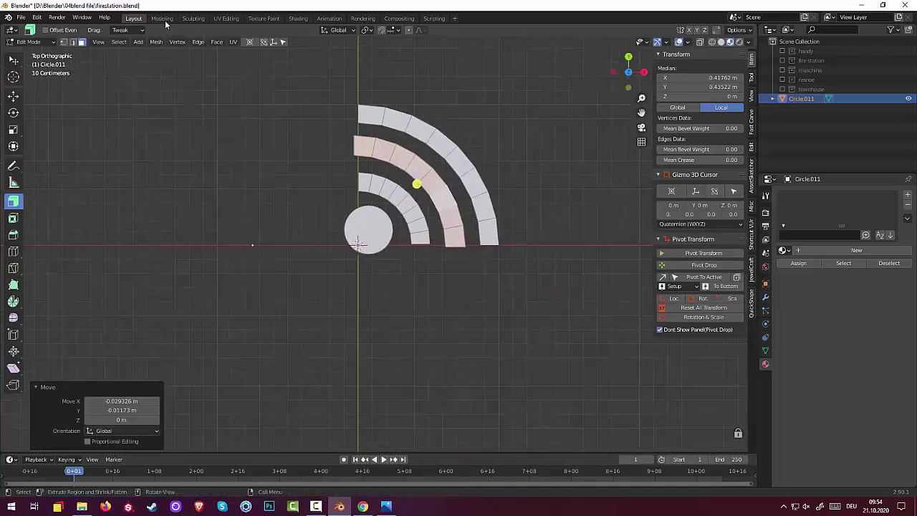
# In vertex mode, move the middle ring's upper end vertices flush with the vertical axis
pyautogui.click(64, 41)
pyautogui.click(353, 136)
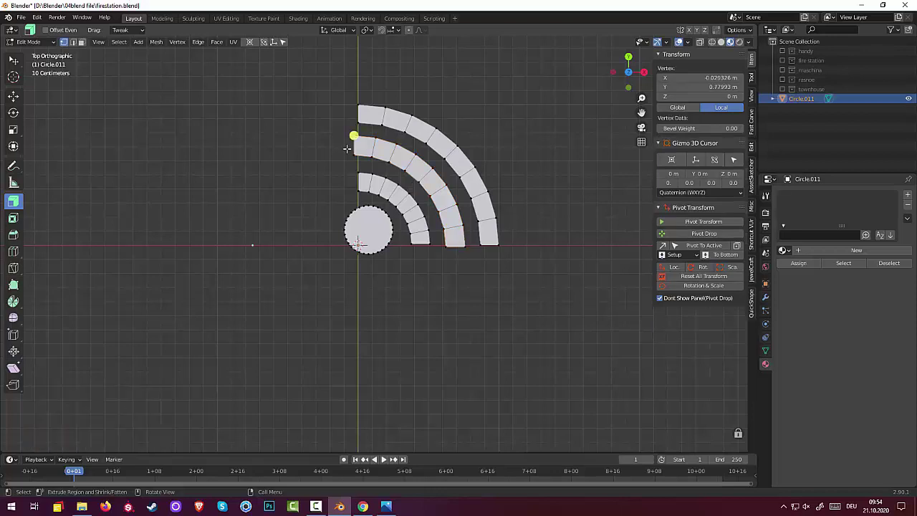
pyautogui.keyDown('shift'); pyautogui.click(353, 145); pyautogui.keyUp('shift')
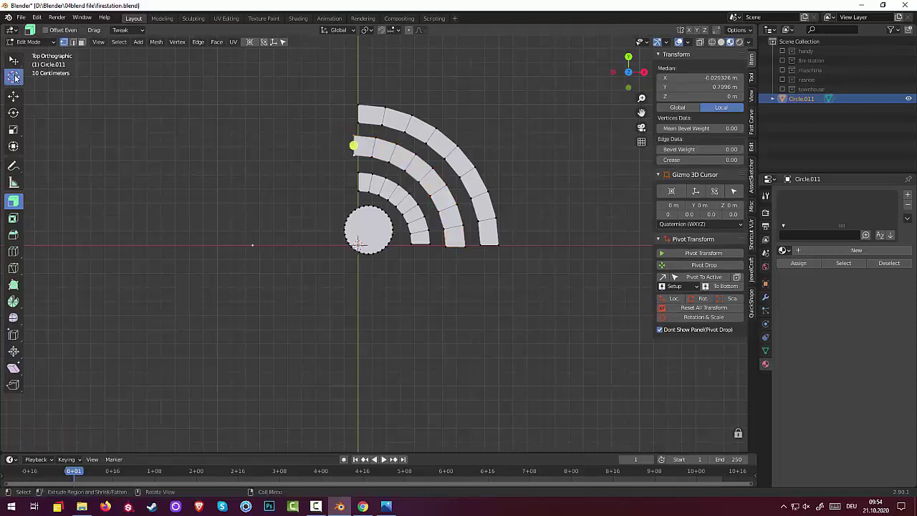
pyautogui.click(13, 76)
pyautogui.press('g')
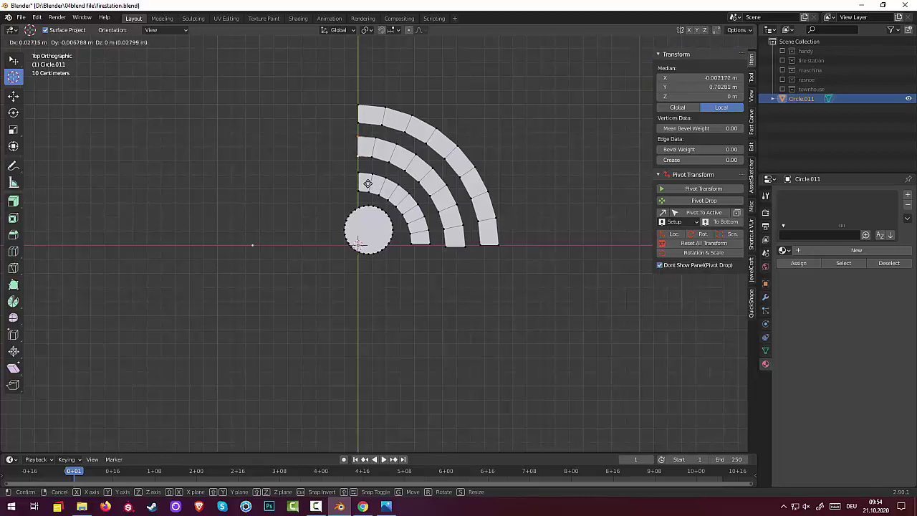
pyautogui.click(368, 184)
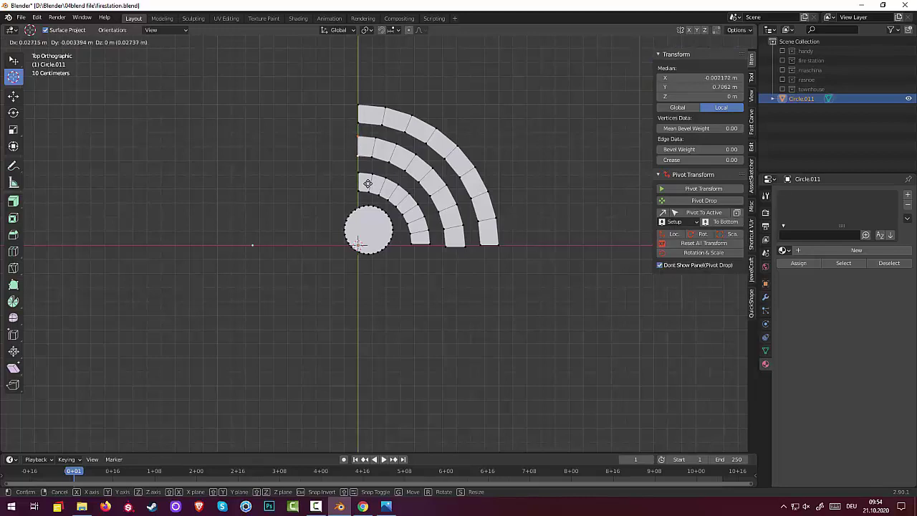
# Align the middle ring's lower end with the horizontal axis, then return to face select
pyautogui.keyDown('shift'); pyautogui.rightClick(446, 246); pyautogui.keyUp('shift')
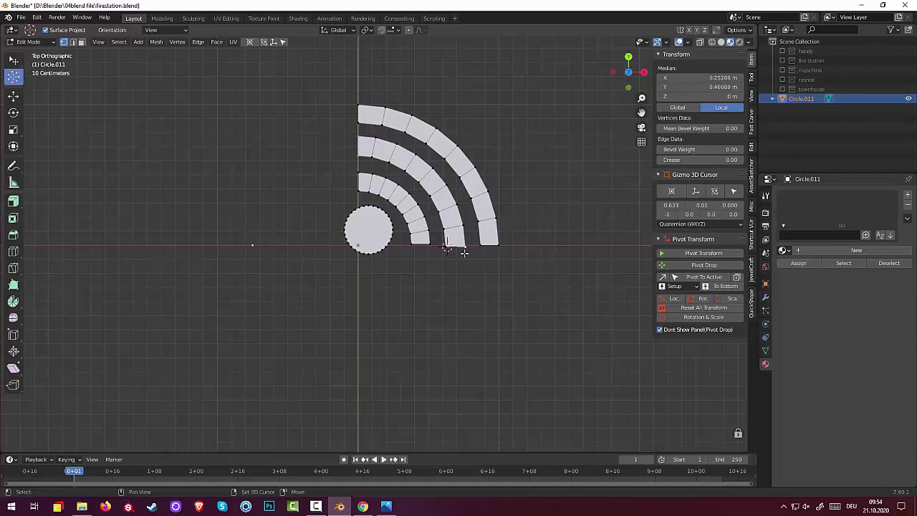
pyautogui.keyDown('shift'); pyautogui.click(465, 264); pyautogui.keyUp('shift')
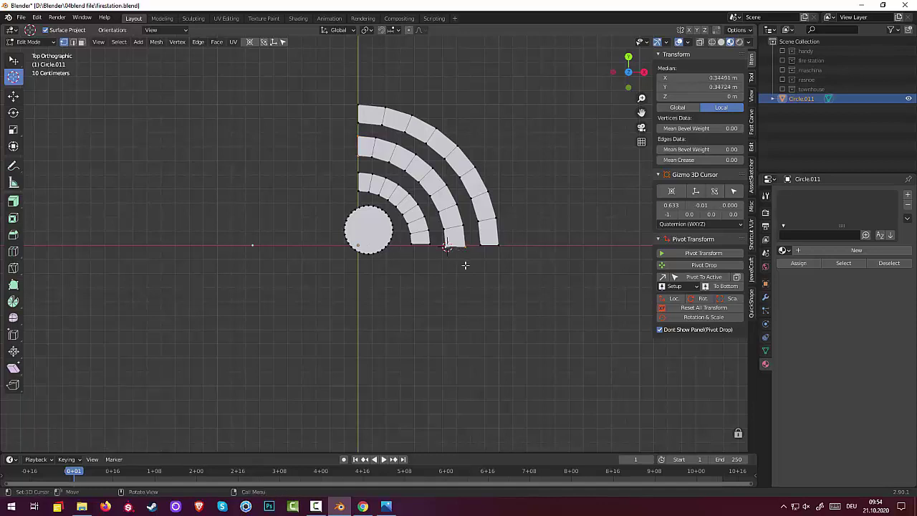
pyautogui.press('g')
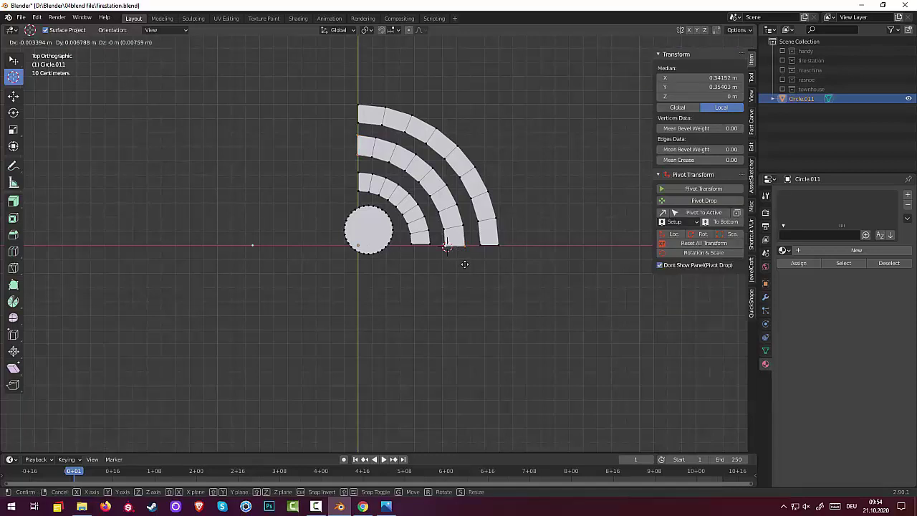
pyautogui.click(464, 264)
pyautogui.keyDown('shift'); pyautogui.rightClick(426, 299); pyautogui.keyUp('shift')
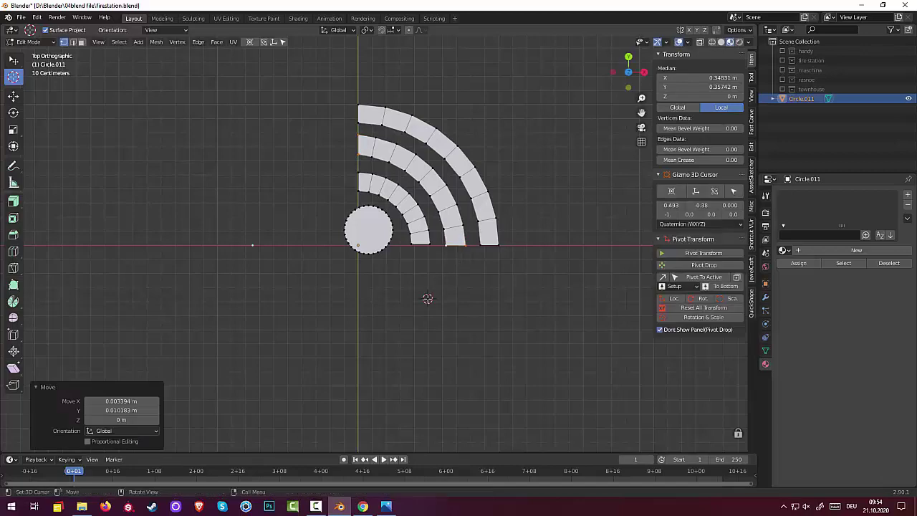
pyautogui.scroll(-1, 432, 306)
pyautogui.scroll(-2, 432, 306)
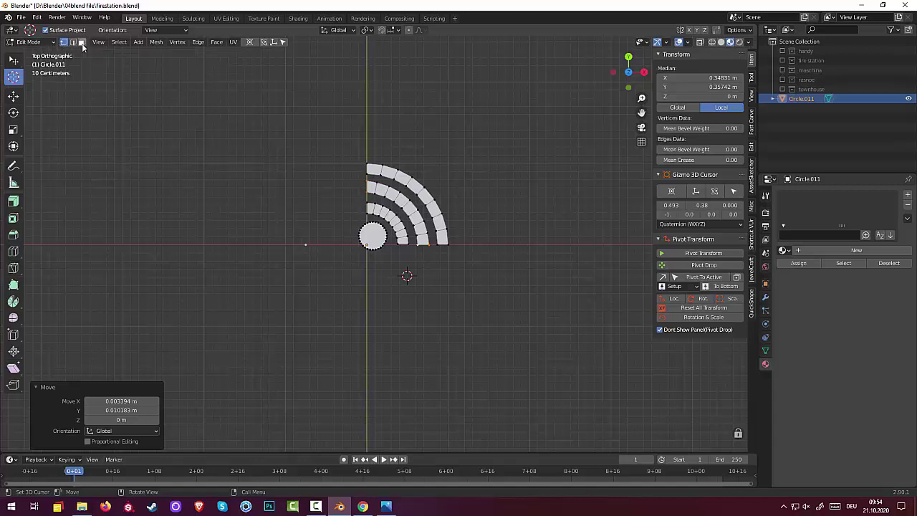
pyautogui.click(82, 42)
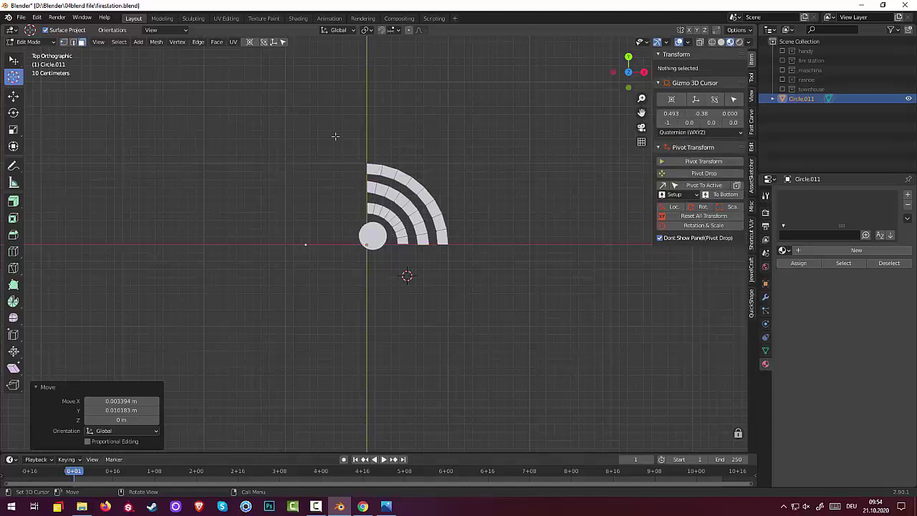
# Re-enter Edit Mode on the icon and place the 3D cursor on the round dot
pyautogui.keyDown('shift'); pyautogui.rightClick(373, 241); pyautogui.keyUp('shift')
pyautogui.click(31, 41)
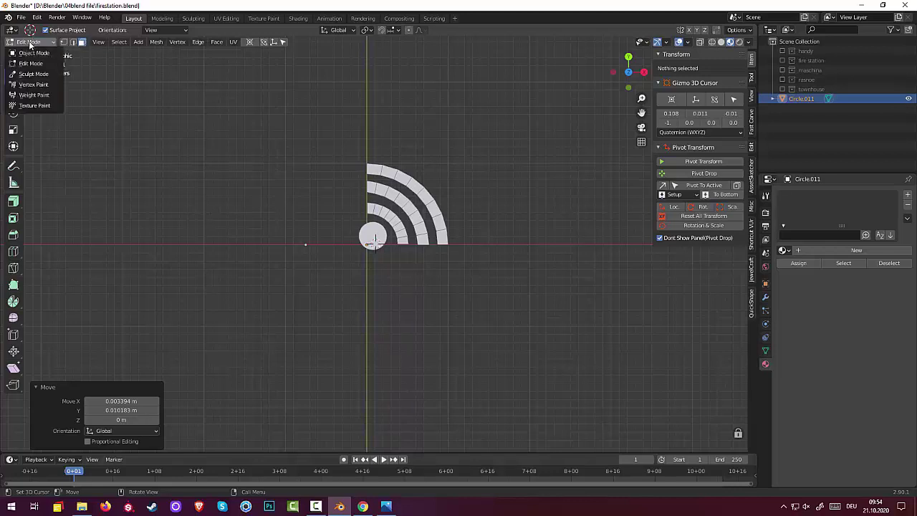
pyautogui.click(36, 55)
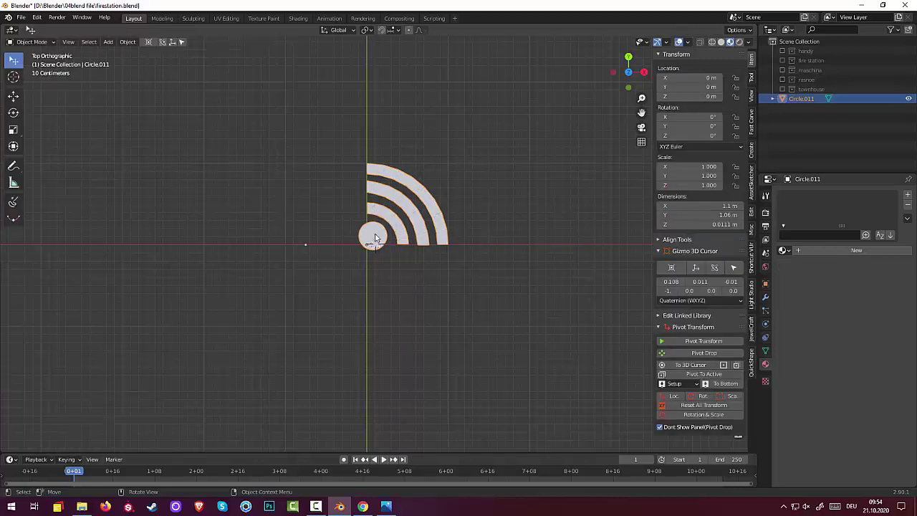
pyautogui.click(32, 42)
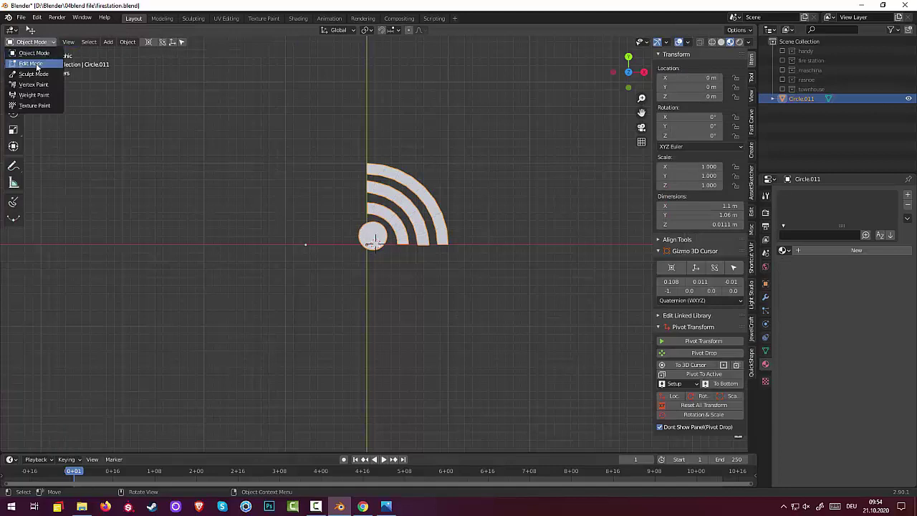
pyautogui.click(31, 63)
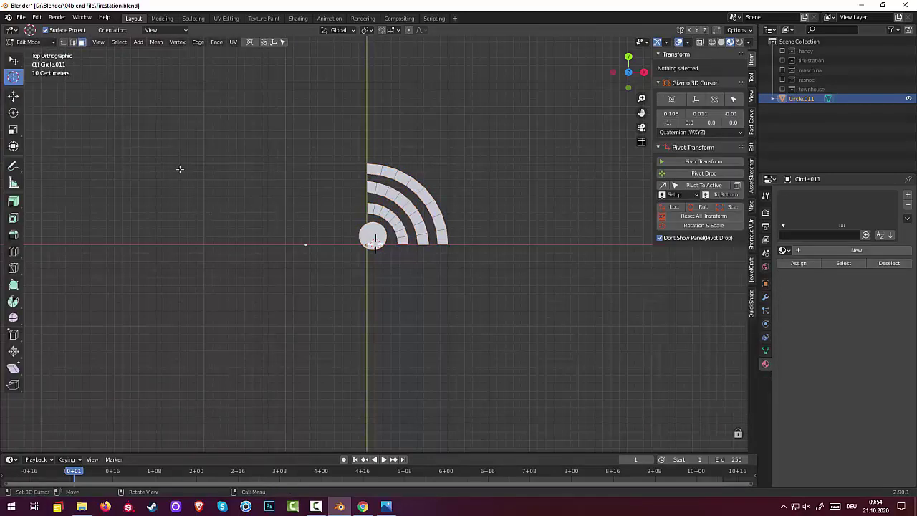
pyautogui.click(362, 239)
pyautogui.keyDown('shift'); pyautogui.moveTo(355, 219); pyautogui.dragTo(373, 248, button='right'); pyautogui.keyUp('shift')
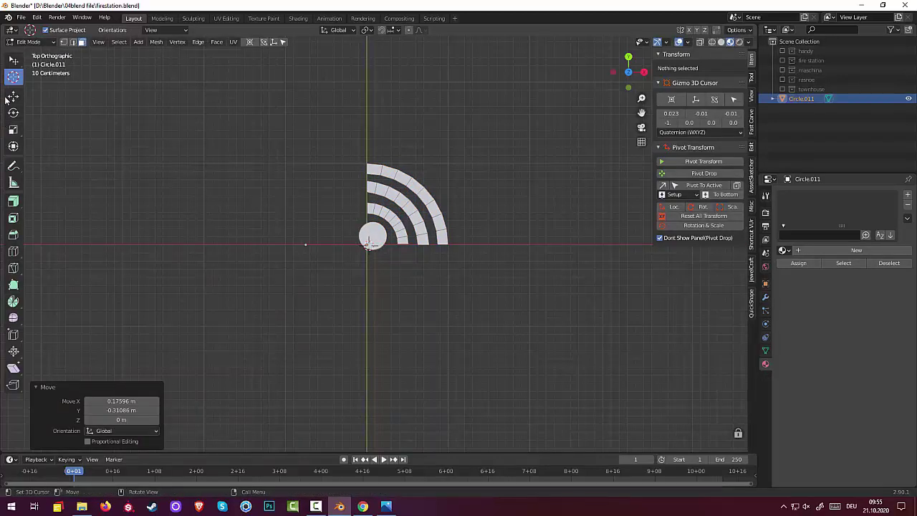
pyautogui.click(13, 60)
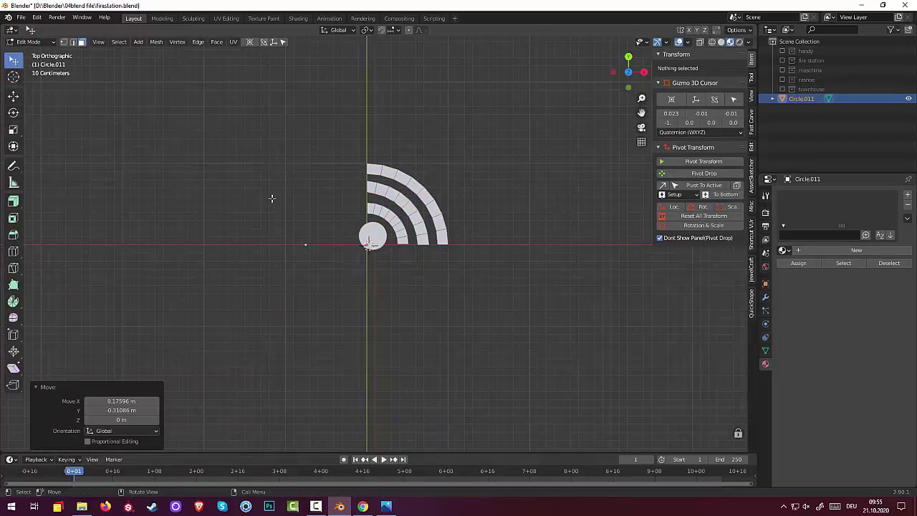
# Shrink the dot to 0.841, nudge it toward the arcs, and box-select the whole icon
pyautogui.click(367, 240)
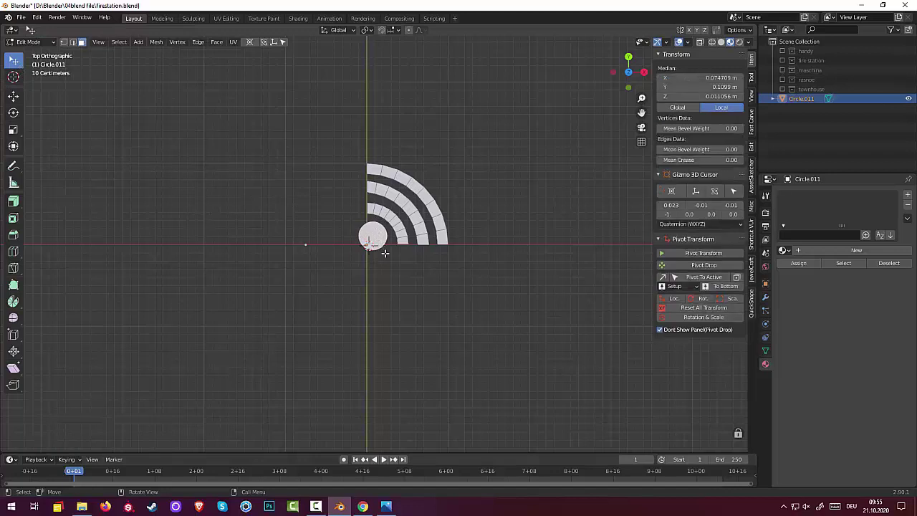
pyautogui.press('s')
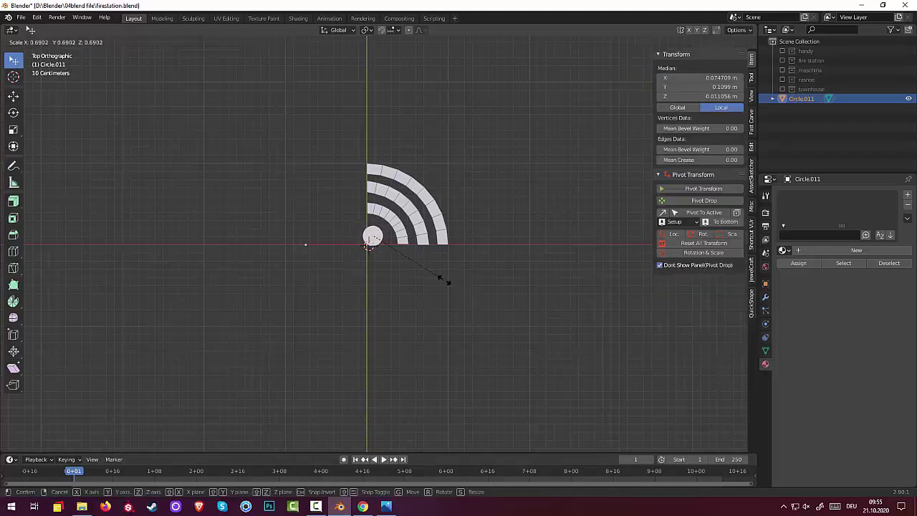
pyautogui.click(459, 286)
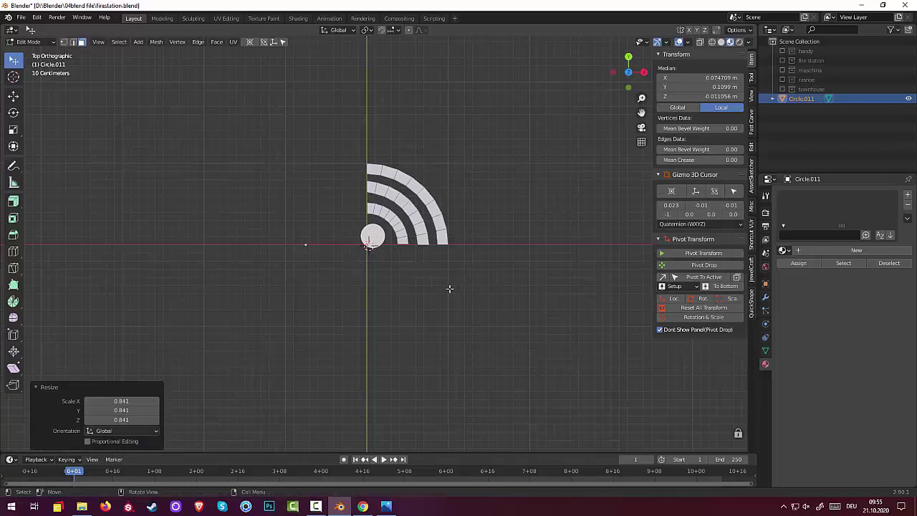
pyautogui.press('g')
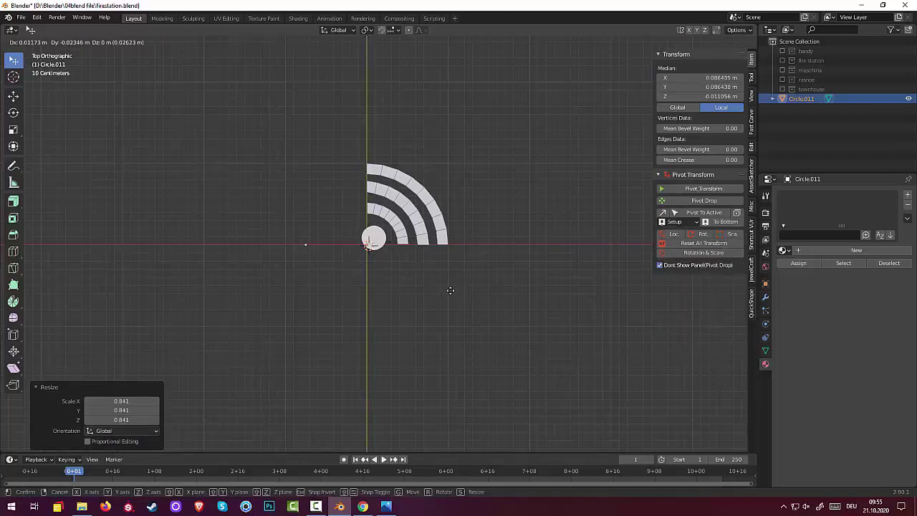
pyautogui.click(450, 290)
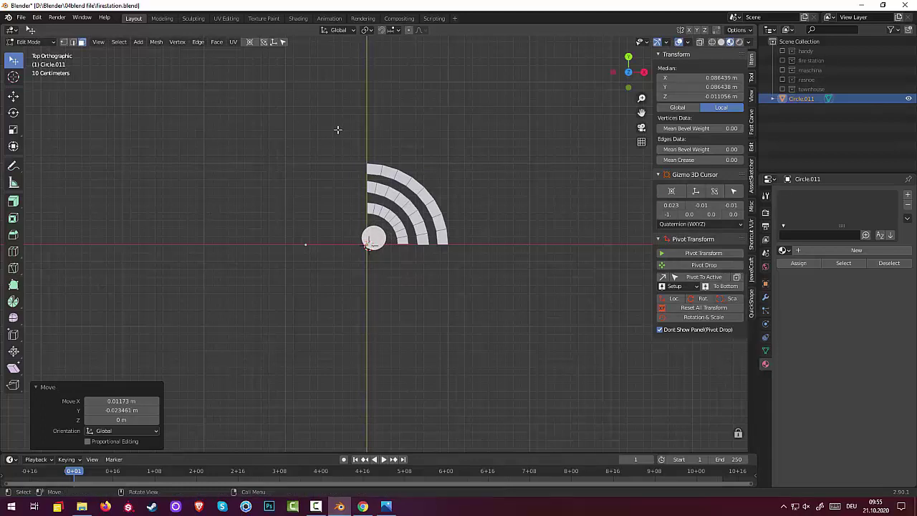
pyautogui.moveTo(337, 130); pyautogui.dragTo(507, 326)
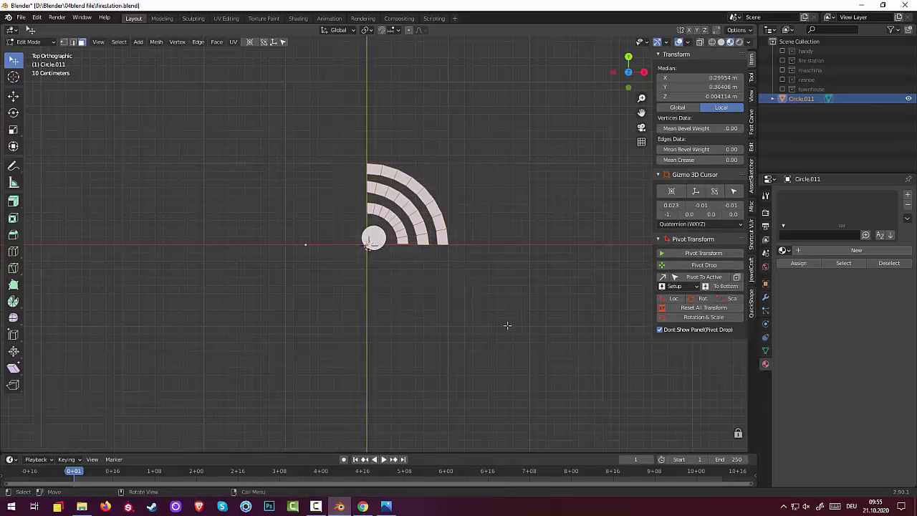
# Extrude the arcs and dot upward by 0.082294 m into a solid Wi-Fi symbol, then deselect
pyautogui.moveTo(506, 325); pyautogui.dragTo(439, 195, button='middle')
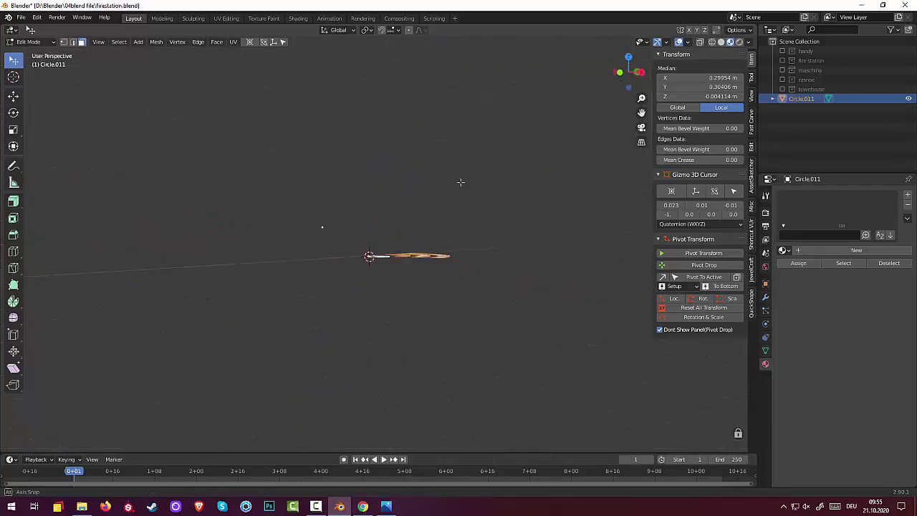
pyautogui.moveTo(465, 255); pyautogui.dragTo(475, 279, button='middle')
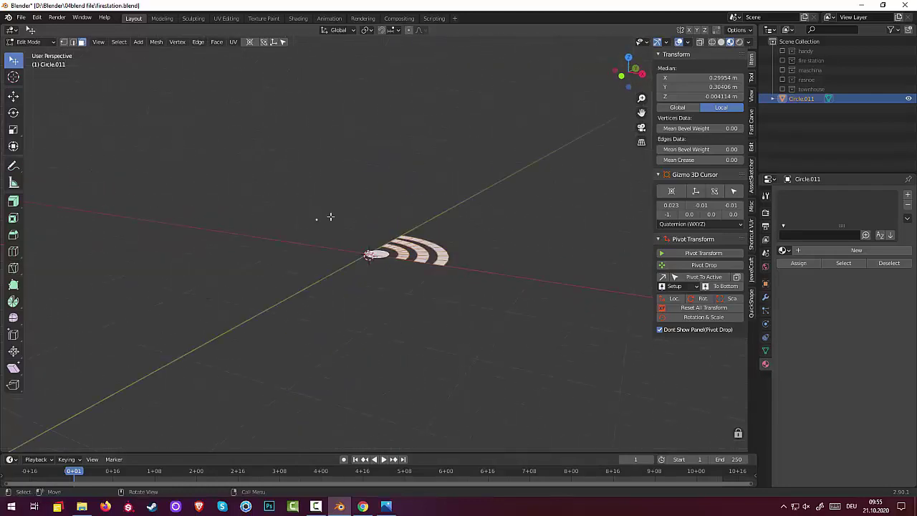
pyautogui.press('e')
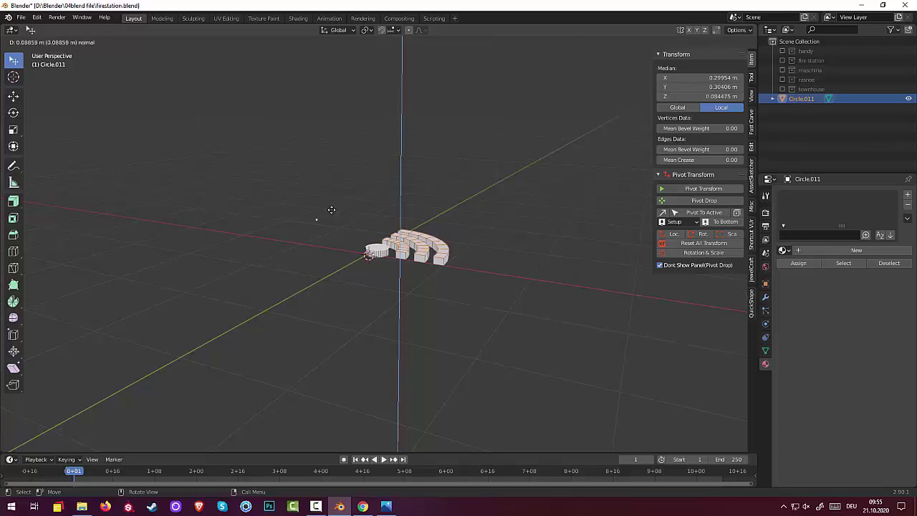
pyautogui.click(330, 209)
pyautogui.moveTo(326, 215)
pyautogui.mouseDown(button='middle')
pyautogui.moveTo(317, 231)
pyautogui.moveTo(375, 164)
pyautogui.moveTo(378, 104)
pyautogui.moveTo(389, 162)
pyautogui.moveTo(307, 225)
pyautogui.moveTo(403, 280)
pyautogui.moveTo(417, 300)
pyautogui.moveTo(404, 272)
pyautogui.moveTo(435, 194)
pyautogui.mouseUp(button='middle')
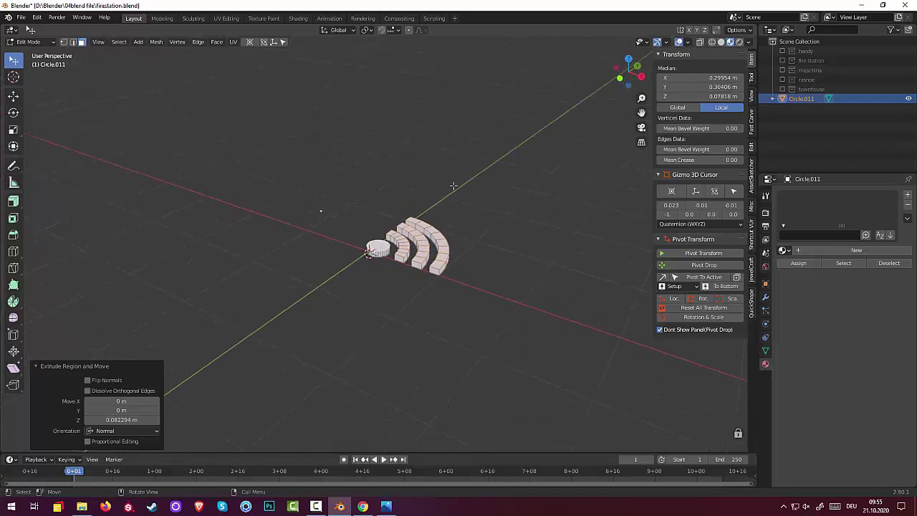
pyautogui.press('g')
pyautogui.press('z')
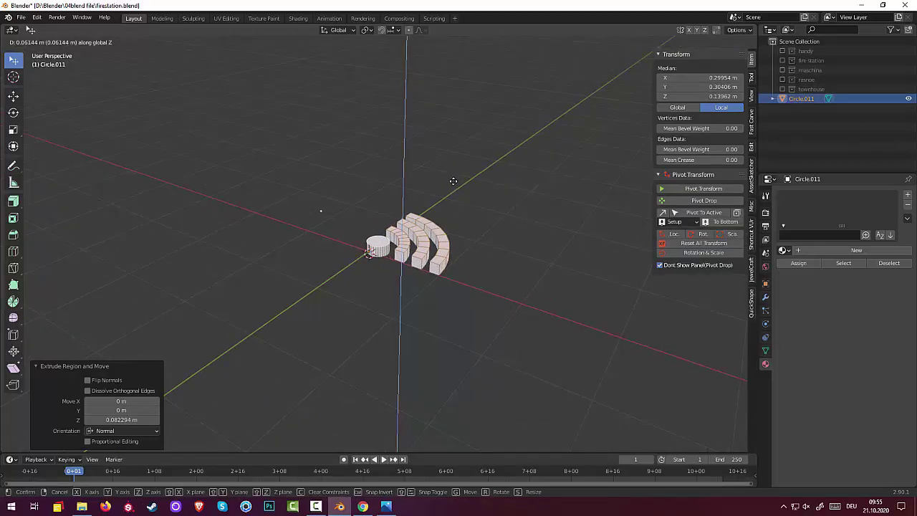
pyautogui.click(451, 182)
pyautogui.hotkey('alt', 'a')
pyautogui.moveTo(452, 183)
pyautogui.mouseDown(button='middle')
pyautogui.moveTo(588, 317)
pyautogui.moveTo(590, 333)
pyautogui.moveTo(569, 322)
pyautogui.mouseUp(button='middle')
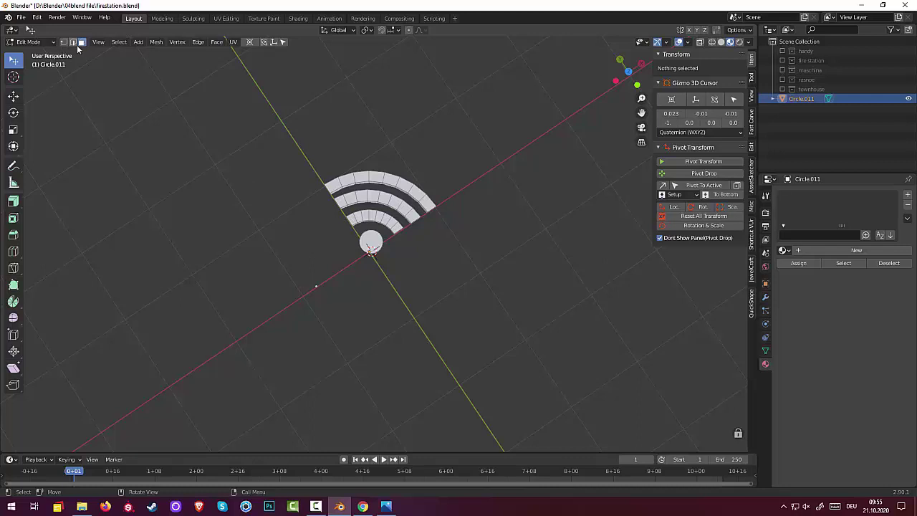
# In Object Mode, raise the Wi-Fi icon to Z 5.7495 and unhide the phone diorama
pyautogui.click(28, 42)
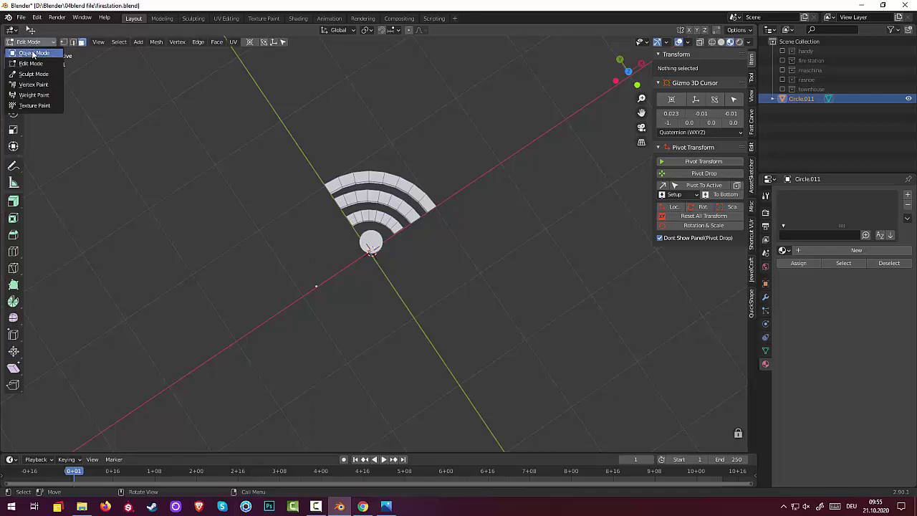
pyautogui.click(22, 52)
pyautogui.moveTo(429, 207)
pyautogui.mouseDown(button='middle')
pyautogui.moveTo(441, 218)
pyautogui.moveTo(419, 165)
pyautogui.moveTo(391, 183)
pyautogui.mouseUp(button='middle')
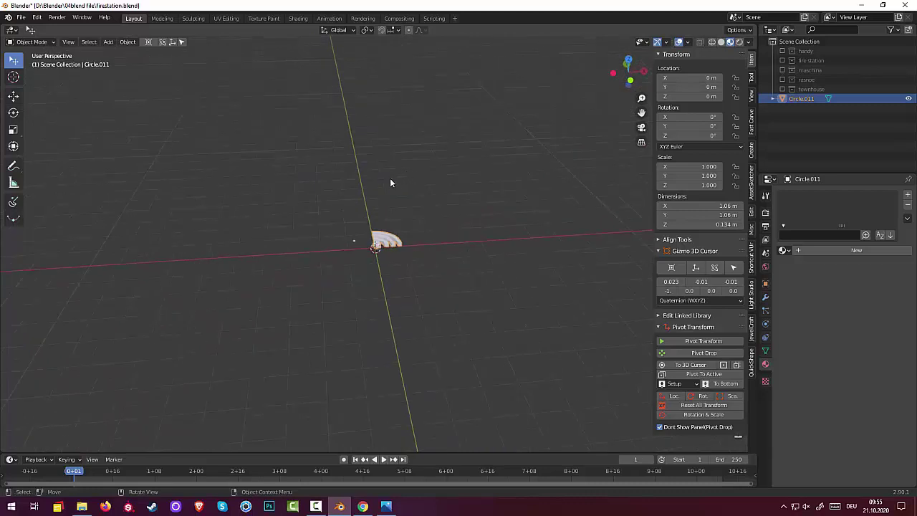
pyautogui.press('g')
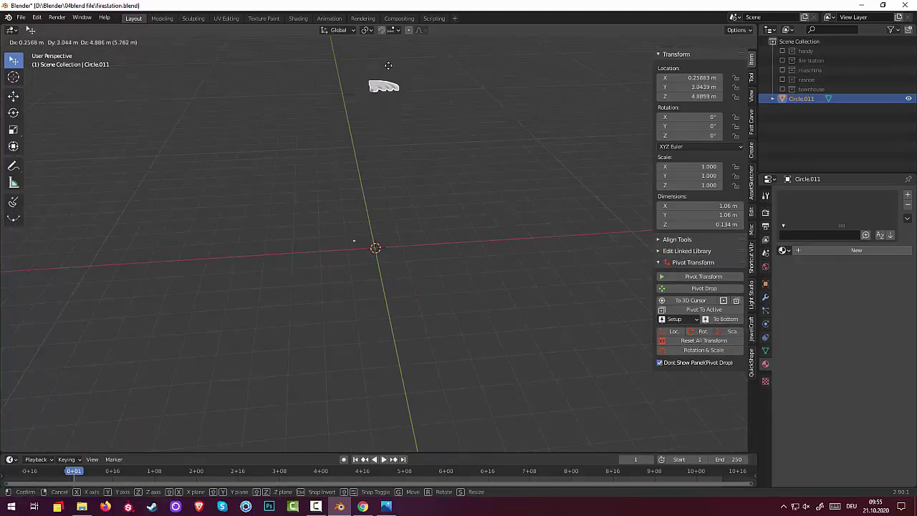
pyautogui.press('z')
pyautogui.click(387, 65)
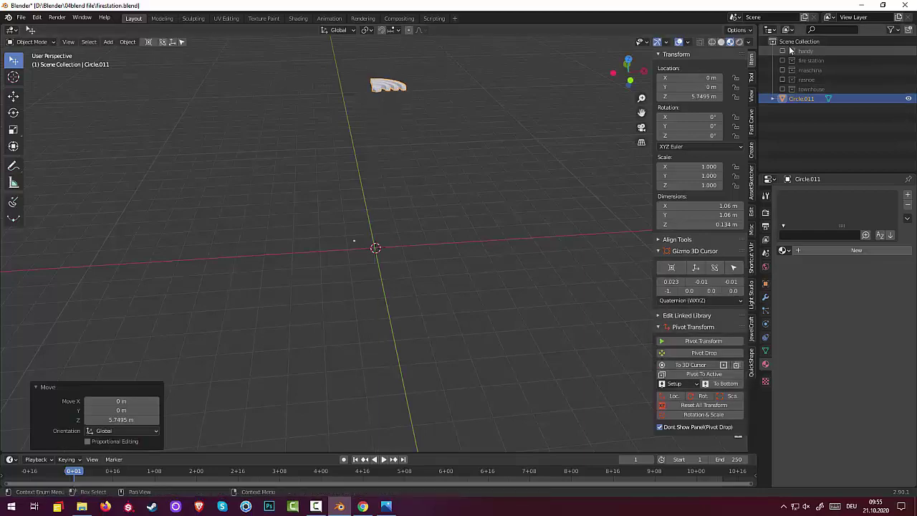
pyautogui.moveTo(782, 50); pyautogui.dragTo(782, 79)
# Unhide the townhouse model in the Outliner and bring the whole diorama into view
pyautogui.click(781, 89)
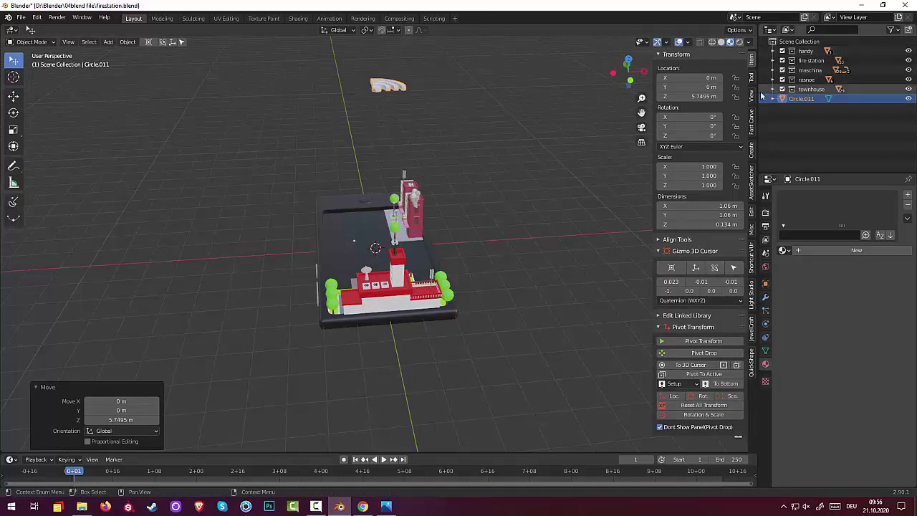
pyautogui.moveTo(593, 132)
pyautogui.mouseDown(button='middle')
pyautogui.moveTo(653, 117)
pyautogui.moveTo(500, 117)
pyautogui.mouseUp(button='middle')
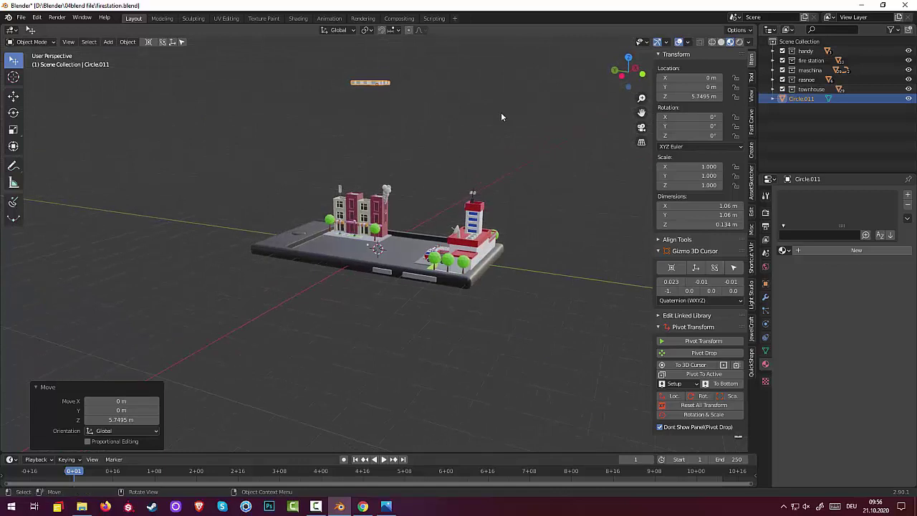
pyautogui.moveTo(423, 100); pyautogui.dragTo(415, 123, button='middle')
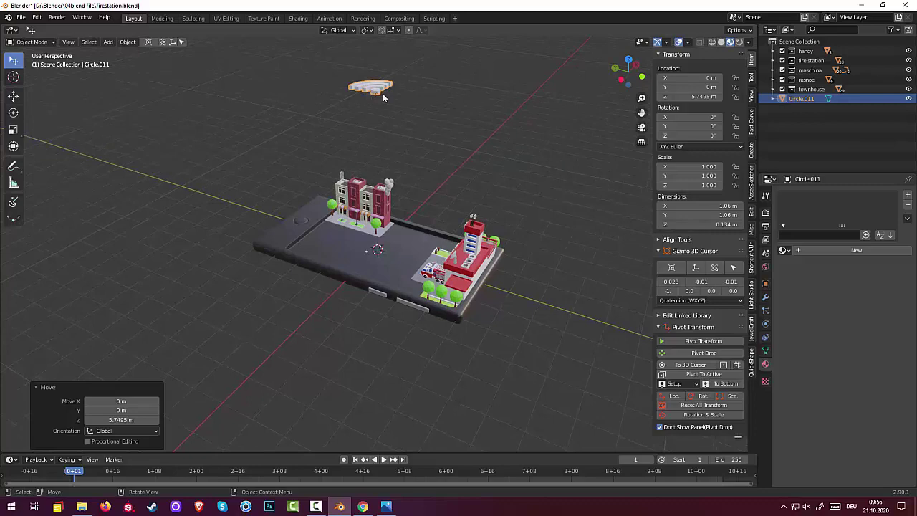
# Move the Wi-Fi icon to about (-1.33, 0.40, 4.34) m above the phone screen
pyautogui.press('g')
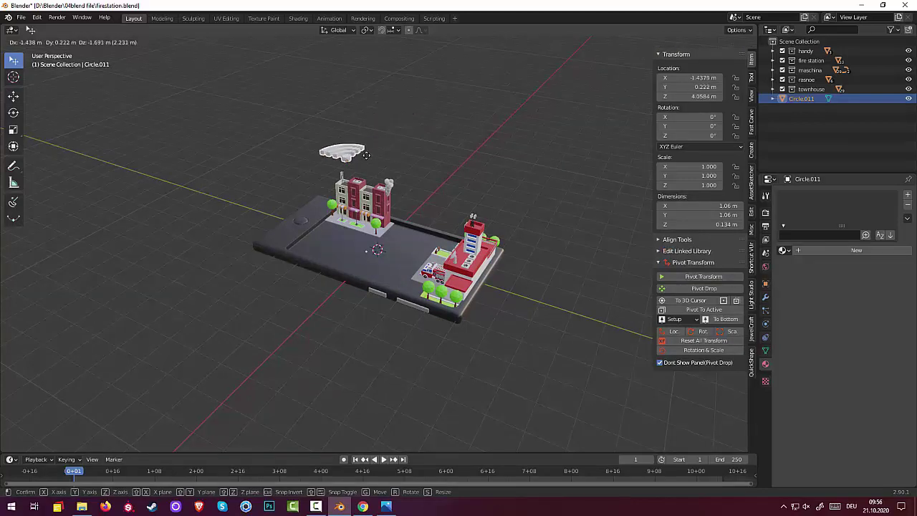
pyautogui.click(358, 154)
pyautogui.moveTo(359, 155)
pyautogui.mouseDown(button='middle')
pyautogui.moveTo(385, 180)
pyautogui.moveTo(467, 186)
pyautogui.moveTo(483, 172)
pyautogui.moveTo(466, 249)
pyautogui.mouseUp(button='middle')
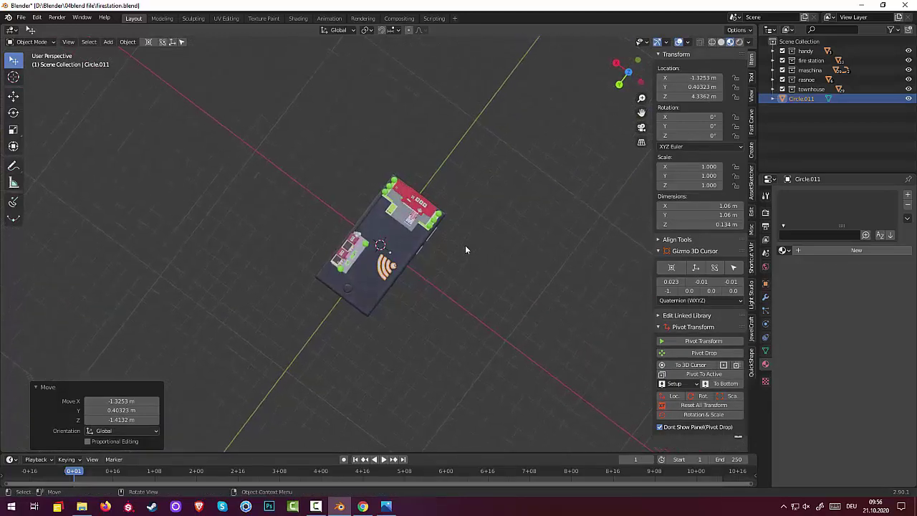
# Rotate the Wi-Fi icon -90° about Z, then turn it roughly 45° further
pyautogui.press('r')
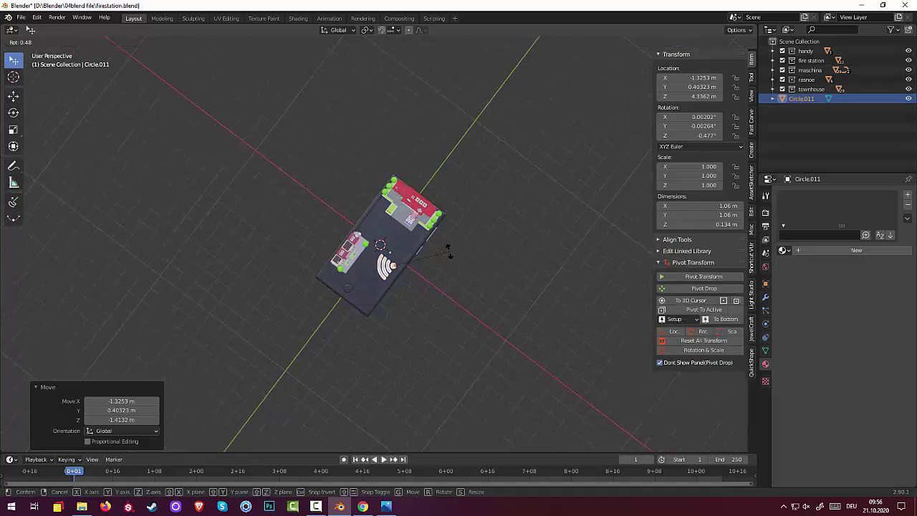
pyautogui.press('z')
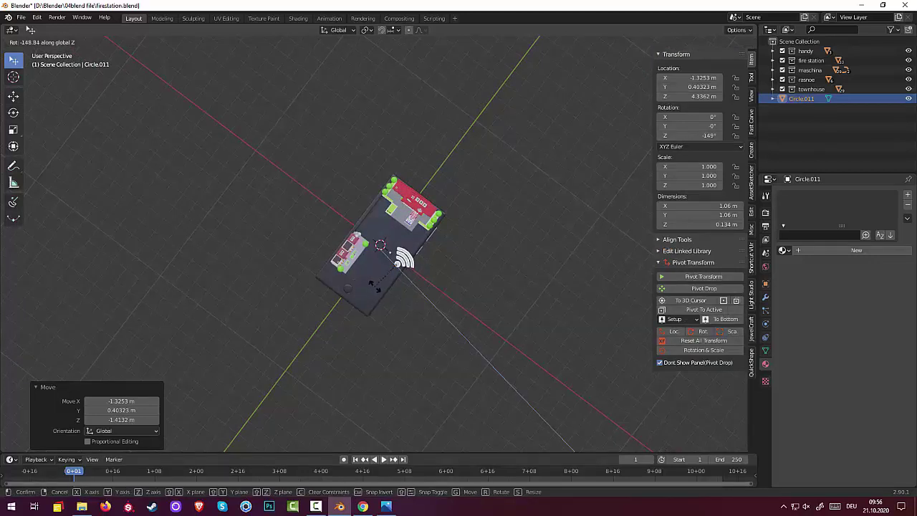
pyautogui.write('9')
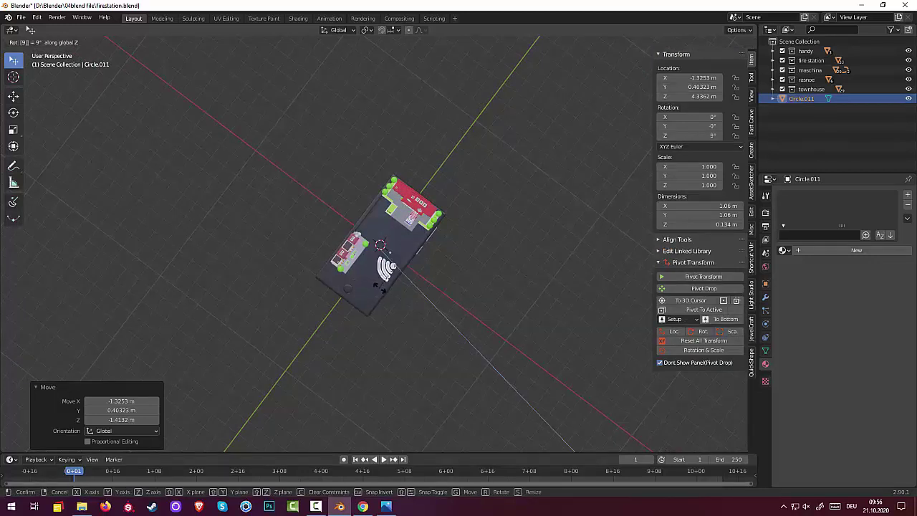
pyautogui.write('0|] = -')
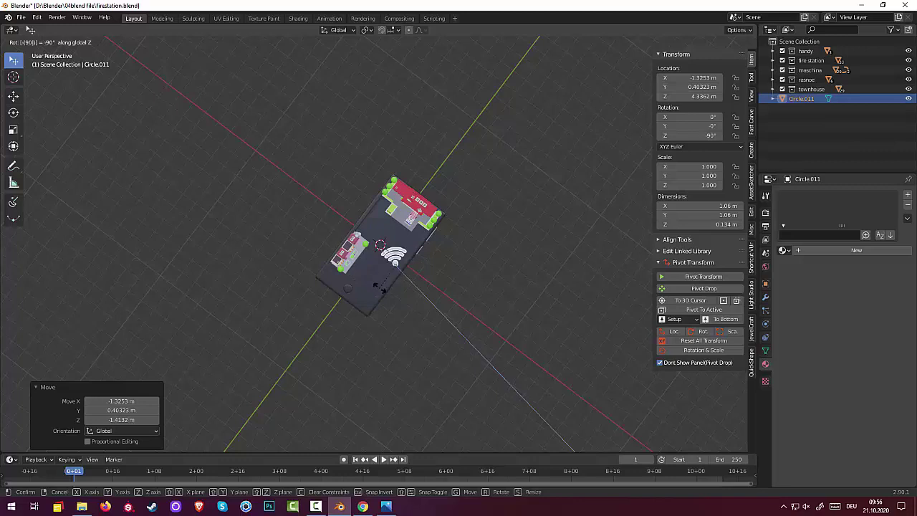
pyautogui.write('90')
pyautogui.press('Return')
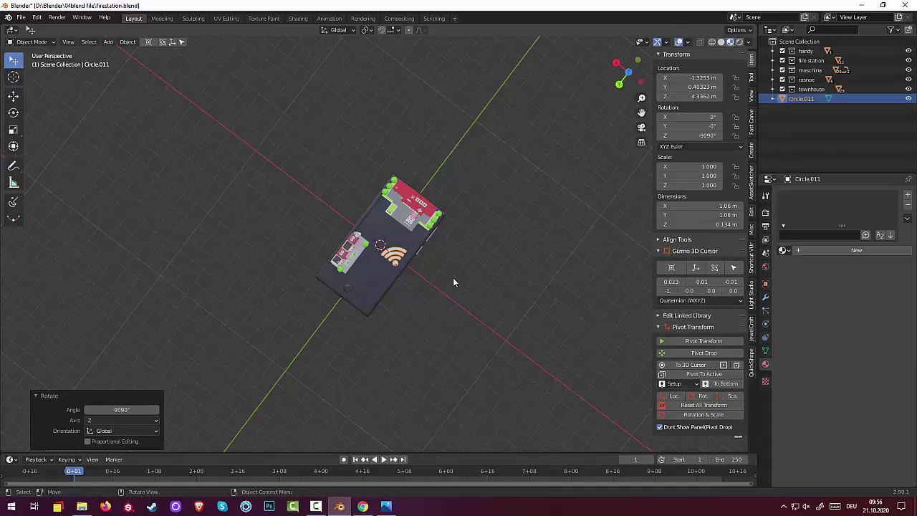
pyautogui.press('r')
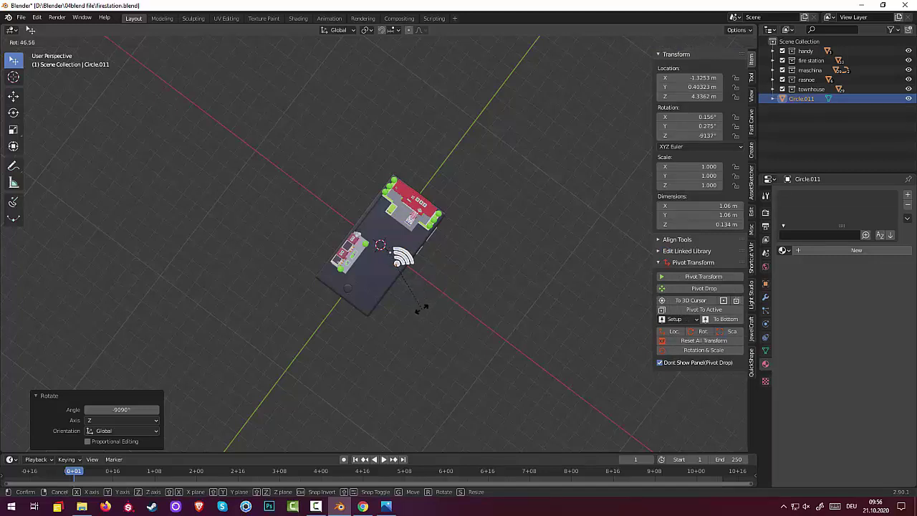
pyautogui.click(423, 307)
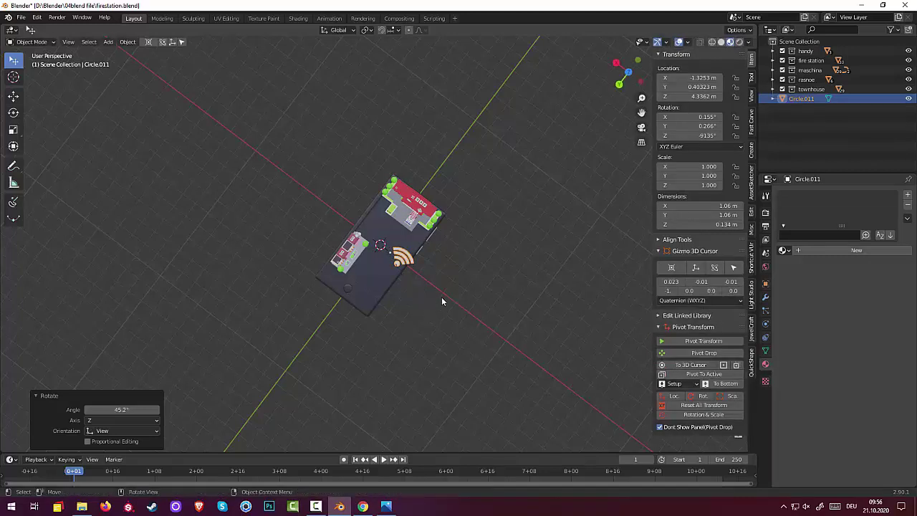
# Tilt the icon 90° about X, then rotate it back -90° so it lies flat
pyautogui.write('r')
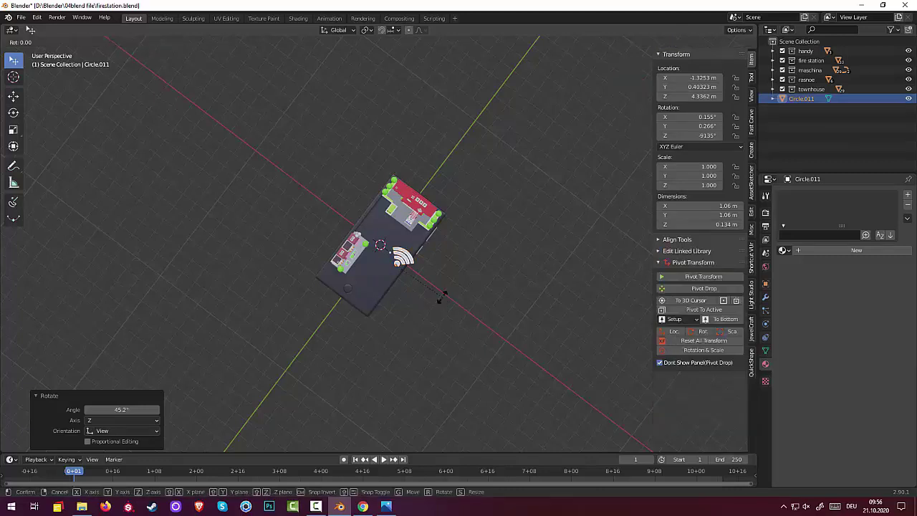
pyautogui.write('x90')
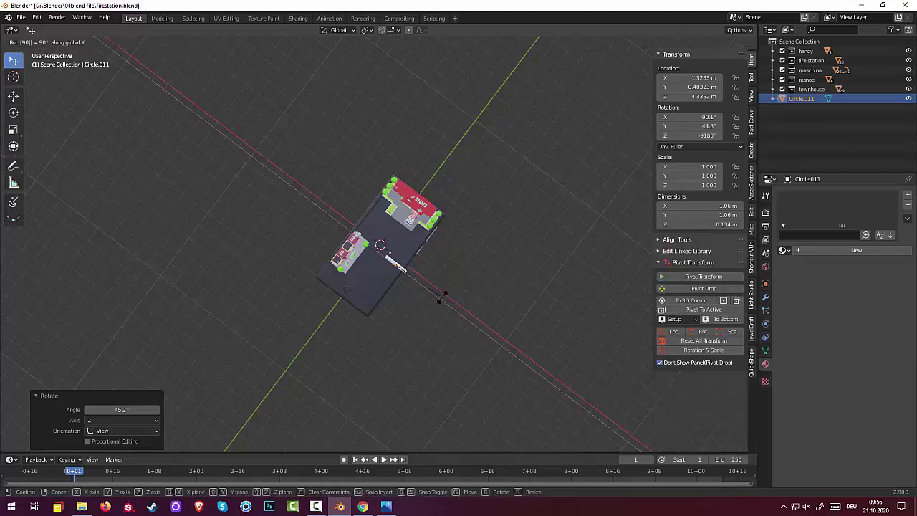
pyautogui.press('Return')
pyautogui.moveTo(439, 287); pyautogui.dragTo(426, 257, button='middle')
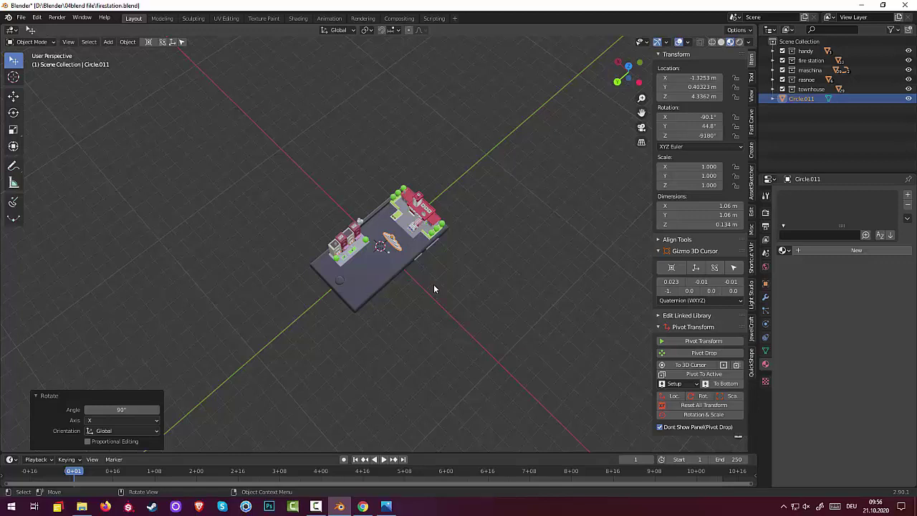
pyautogui.write('rx')
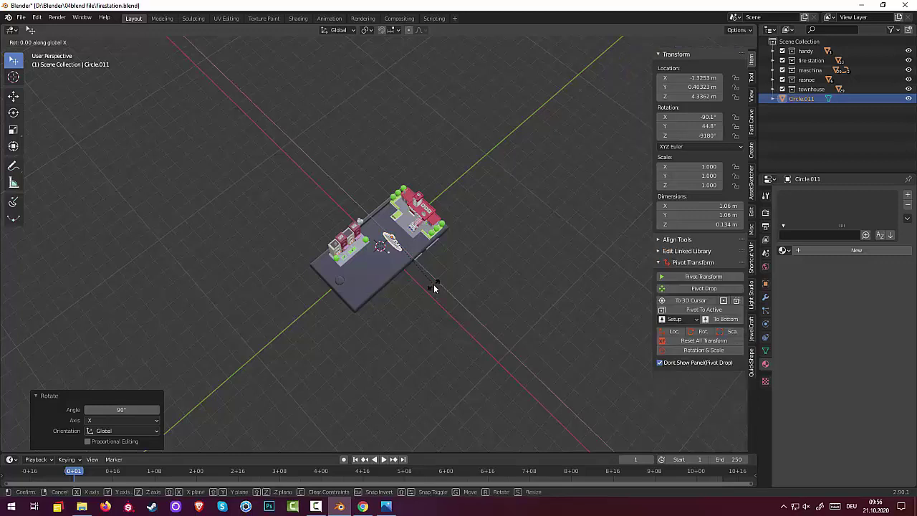
pyautogui.write('-90')
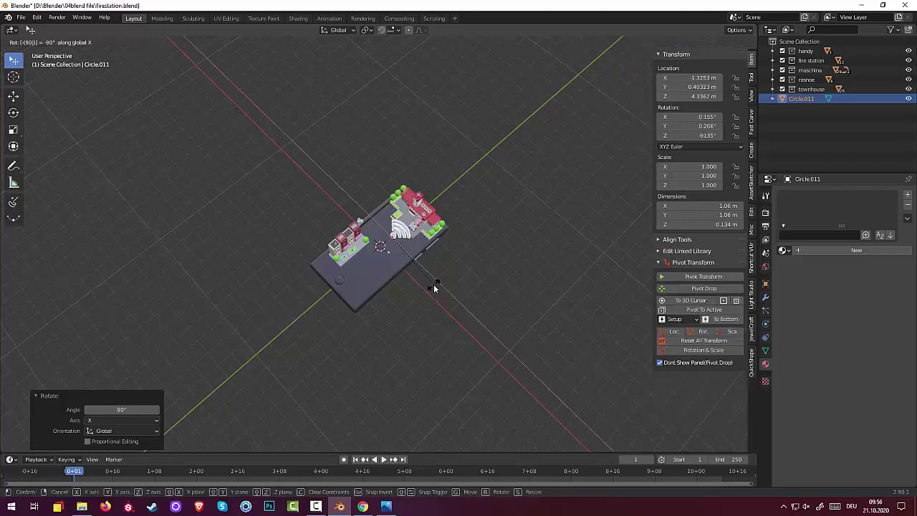
pyautogui.press('Return')
pyautogui.moveTo(433, 289)
pyautogui.mouseDown(button='middle')
pyautogui.moveTo(410, 207)
pyautogui.moveTo(396, 207)
pyautogui.mouseUp(button='middle')
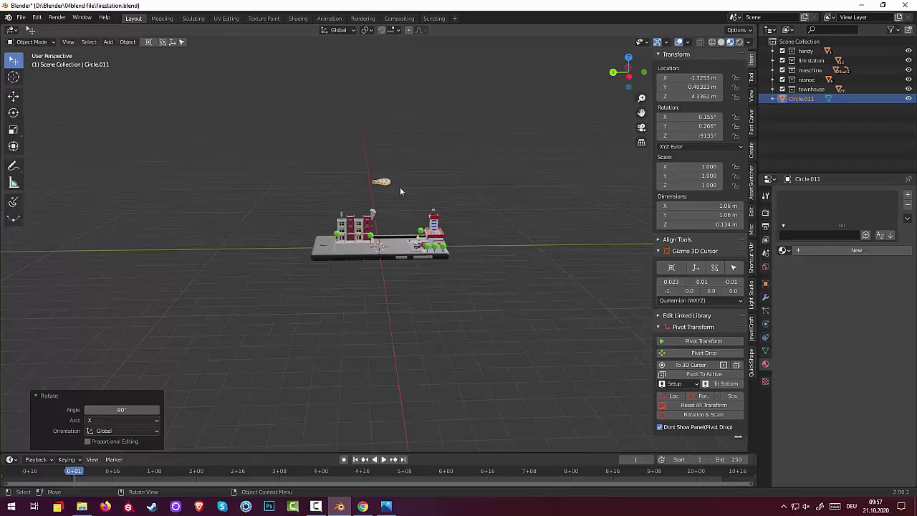
# Abandon a first rotation attempt, then rotate the icon about -90° around X to stand it upright
pyautogui.press('r')
pyautogui.press('x')
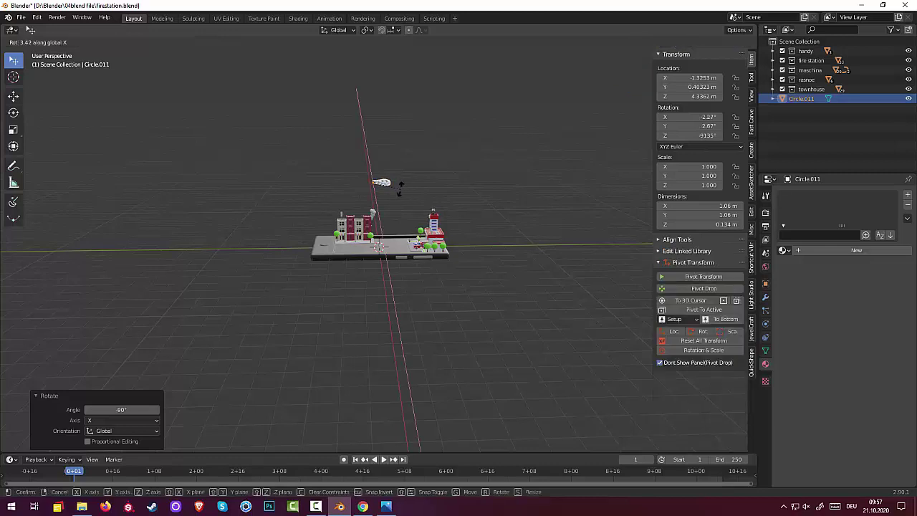
pyautogui.write('90')
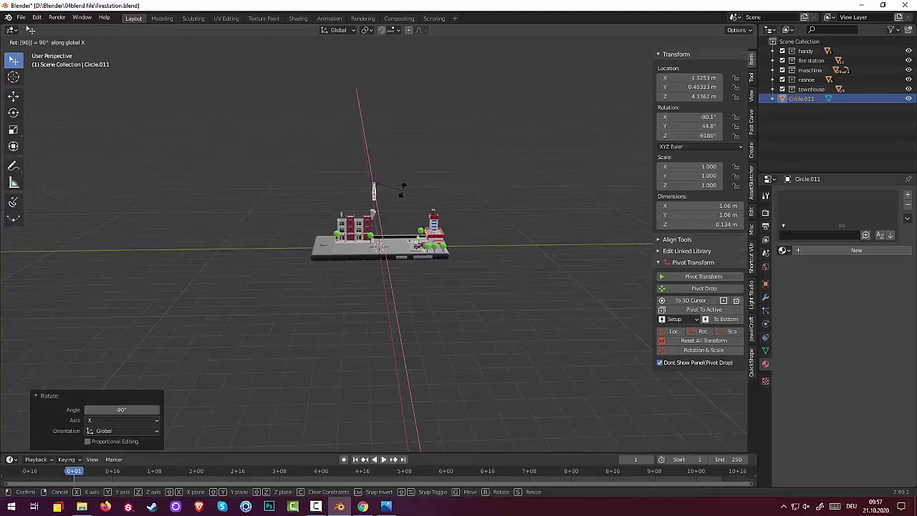
pyautogui.write('y')
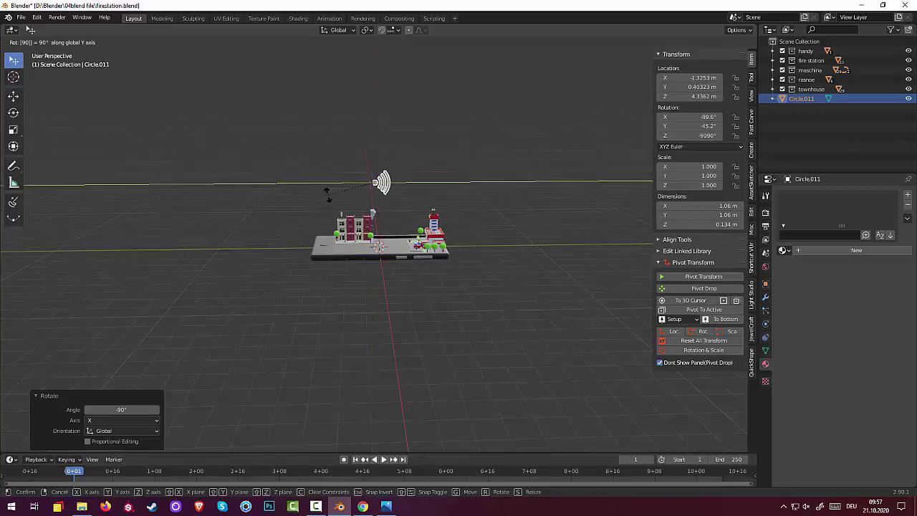
pyautogui.press('Escape')
pyautogui.moveTo(547, 237)
pyautogui.mouseDown(button='middle')
pyautogui.moveTo(541, 267)
pyautogui.moveTo(538, 225)
pyautogui.moveTo(535, 236)
pyautogui.mouseUp(button='middle')
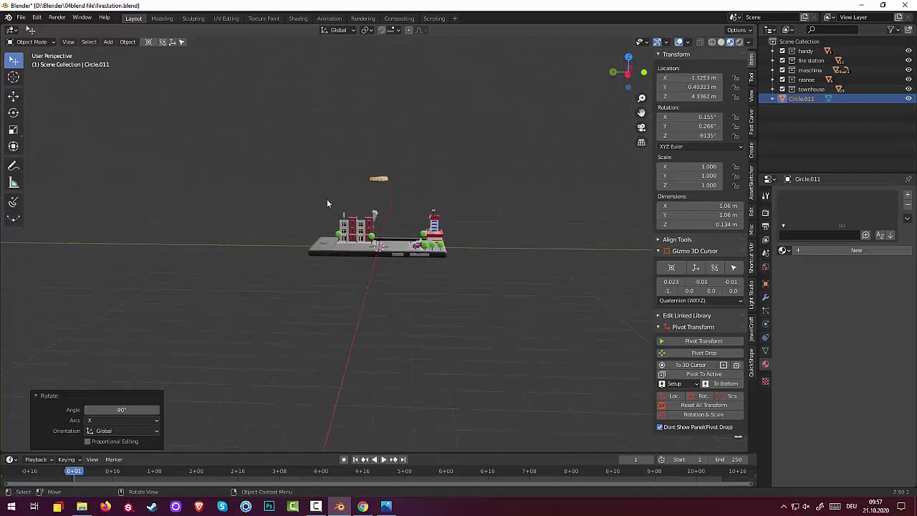
pyautogui.press('r')
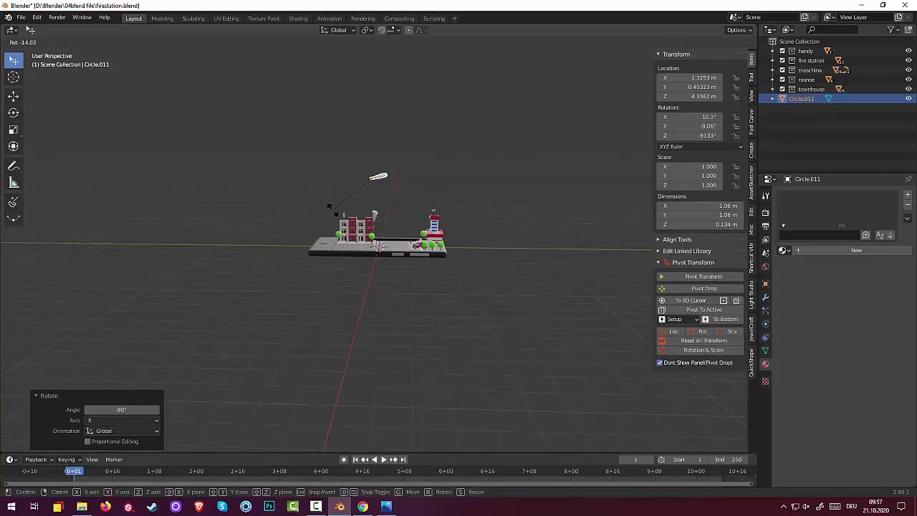
pyautogui.press('x')
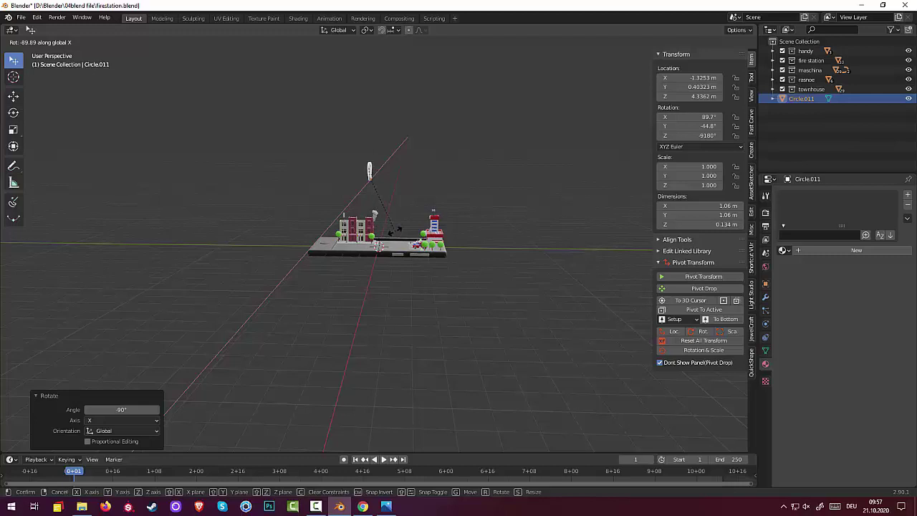
pyautogui.click(398, 231)
# Set the icon's X rotation to exactly 90° in the N-panel, then view from the top
pyautogui.moveTo(512, 252); pyautogui.dragTo(579, 255, button='middle')
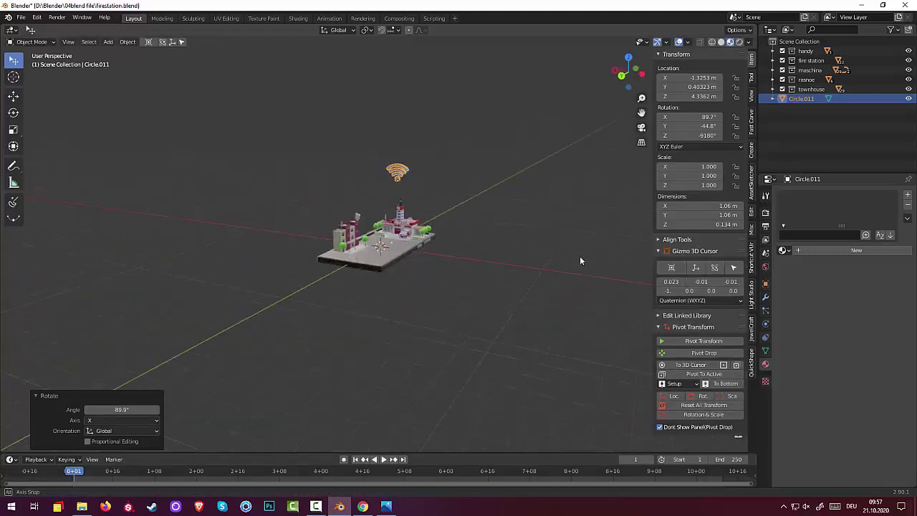
pyautogui.click(707, 116)
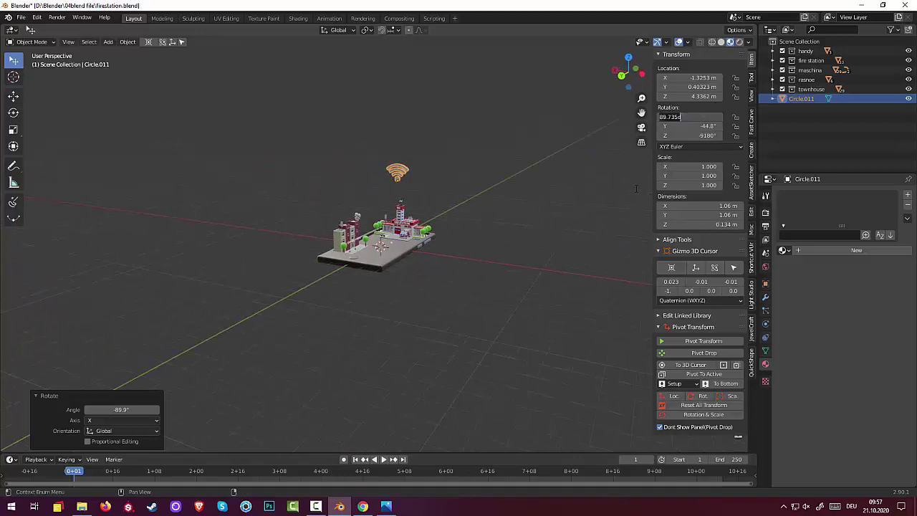
pyautogui.write('90')
pyautogui.press('Return')
pyautogui.moveTo(569, 278)
pyautogui.keyDown('alt'); pyautogui.mouseDown(button='middle')
pyautogui.moveTo(544, 245)
pyautogui.moveTo(534, 259)
pyautogui.mouseUp(button='middle'); pyautogui.keyUp('alt')
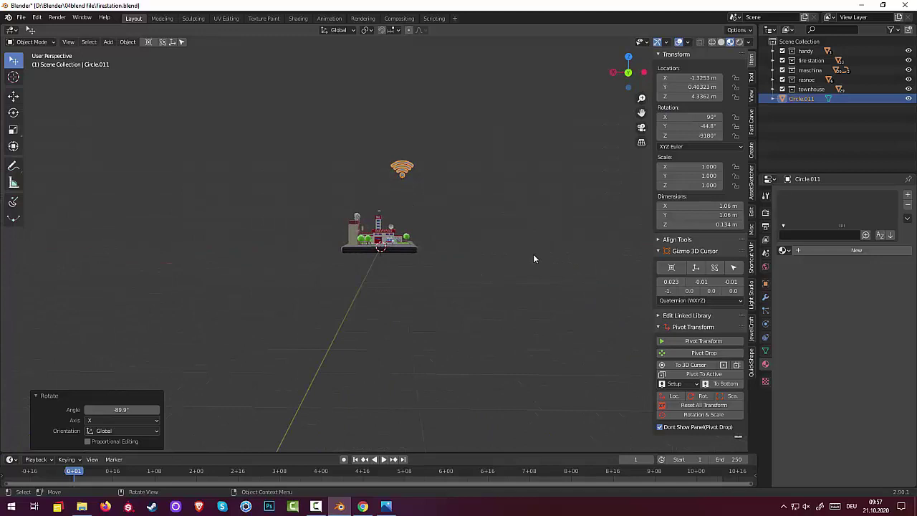
pyautogui.press('KP_7')
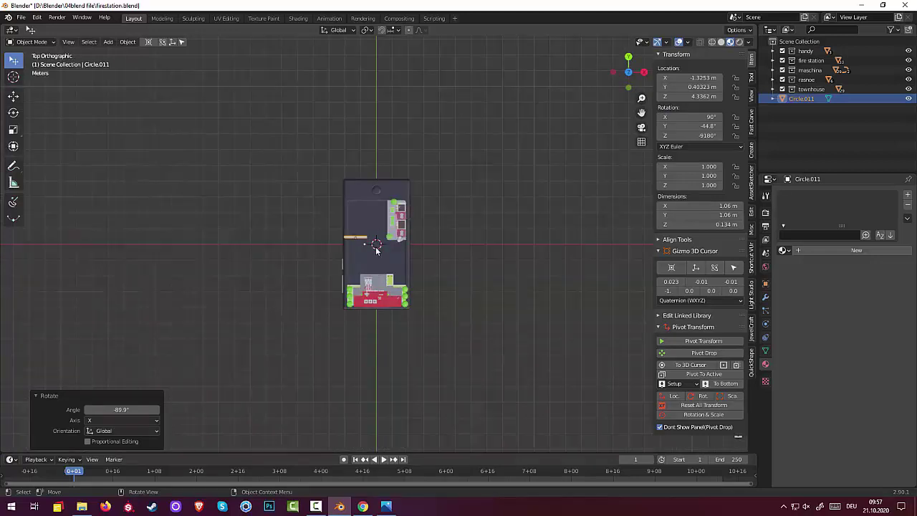
# Move the Wi-Fi icon over the fire station (X 1.3681, Y -3.4705 m) and scale it to 0.519
pyautogui.press('g')
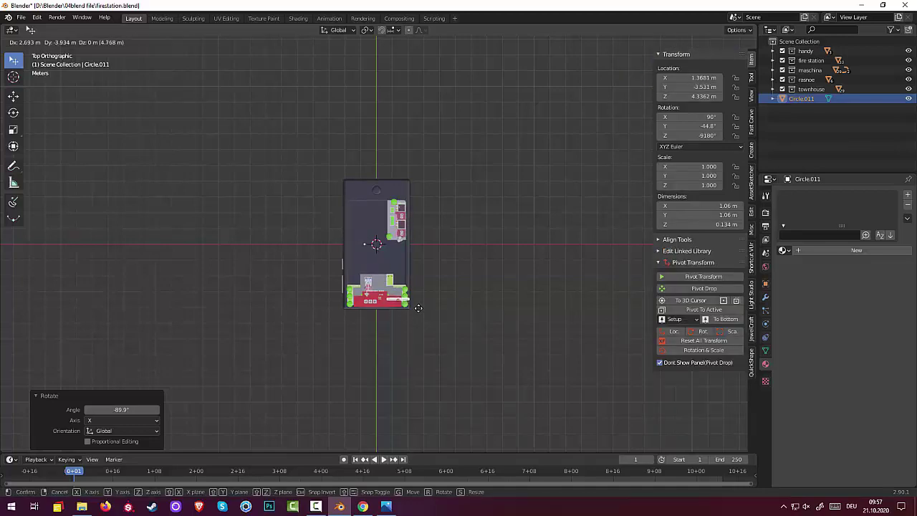
pyautogui.click(418, 308)
pyautogui.moveTo(467, 315)
pyautogui.mouseDown(button='middle')
pyautogui.moveTo(296, 226)
pyautogui.moveTo(370, 136)
pyautogui.mouseUp(button='middle')
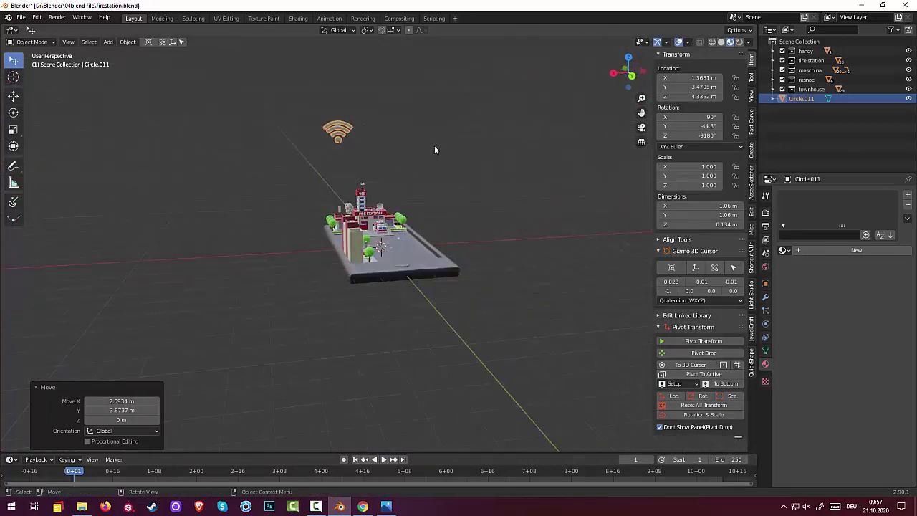
pyautogui.press('s')
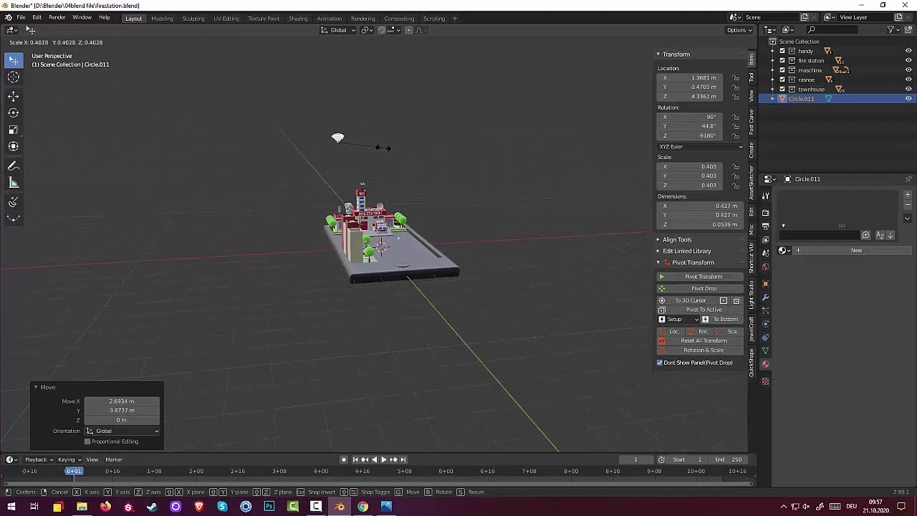
pyautogui.click(396, 153)
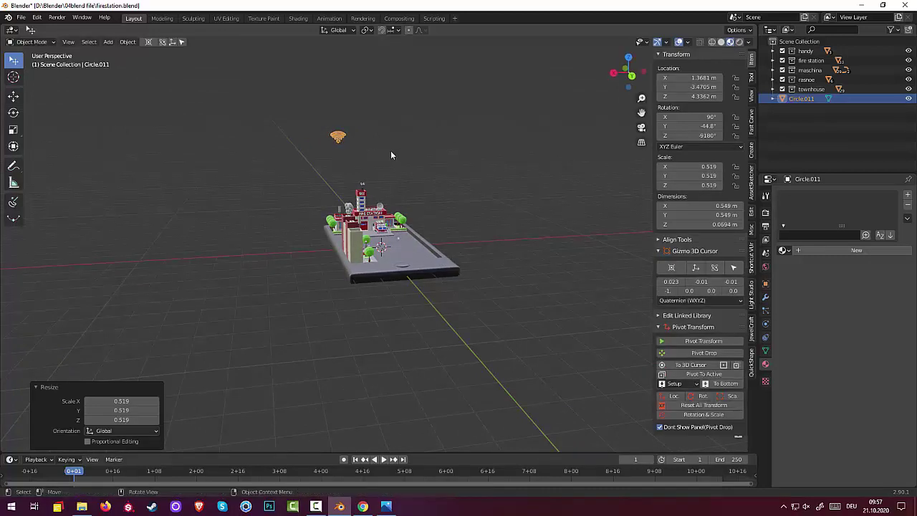
# Lower the icon 2.9756 m along Z to 1.3606 m beside the fire station tower
pyautogui.press('g')
pyautogui.press('z')
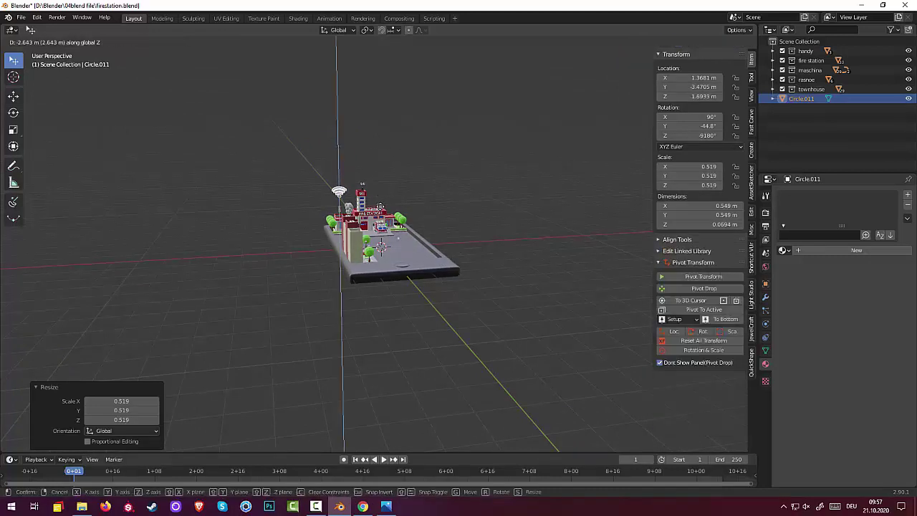
pyautogui.click(381, 215)
pyautogui.moveTo(384, 217); pyautogui.dragTo(524, 213, button='middle')
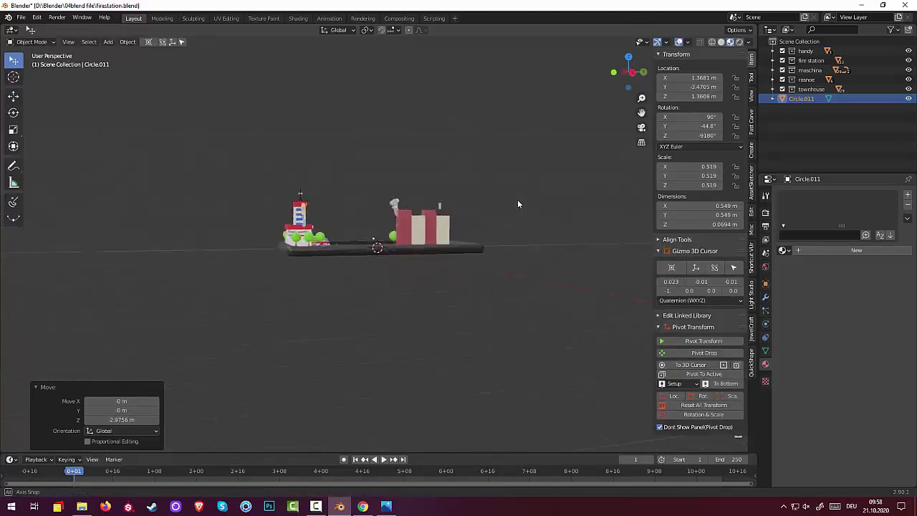
pyautogui.scroll(2, 349, 270)
pyautogui.scroll(2, 343, 267)
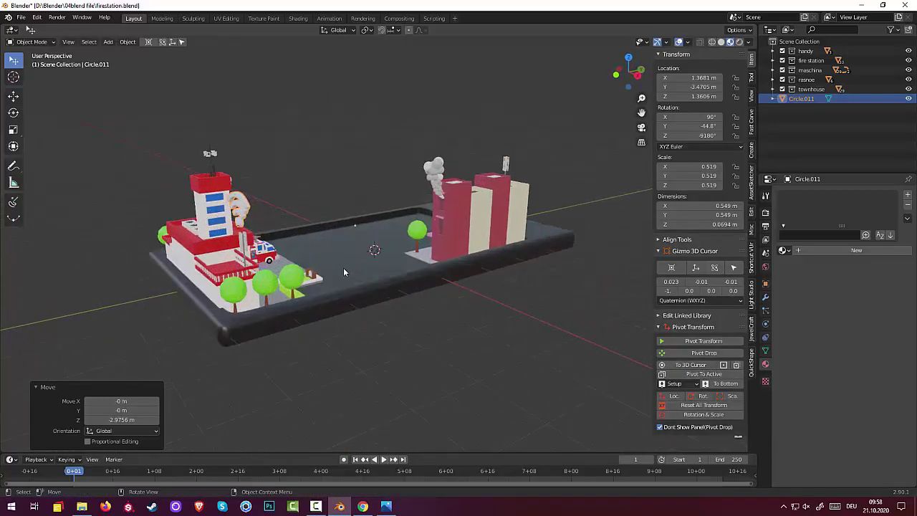
pyautogui.scroll(2, 365, 262)
pyautogui.moveTo(386, 258)
pyautogui.mouseDown(button='middle')
pyautogui.moveTo(403, 260)
pyautogui.moveTo(338, 255)
pyautogui.moveTo(266, 271)
pyautogui.moveTo(179, 259)
pyautogui.mouseUp(button='middle')
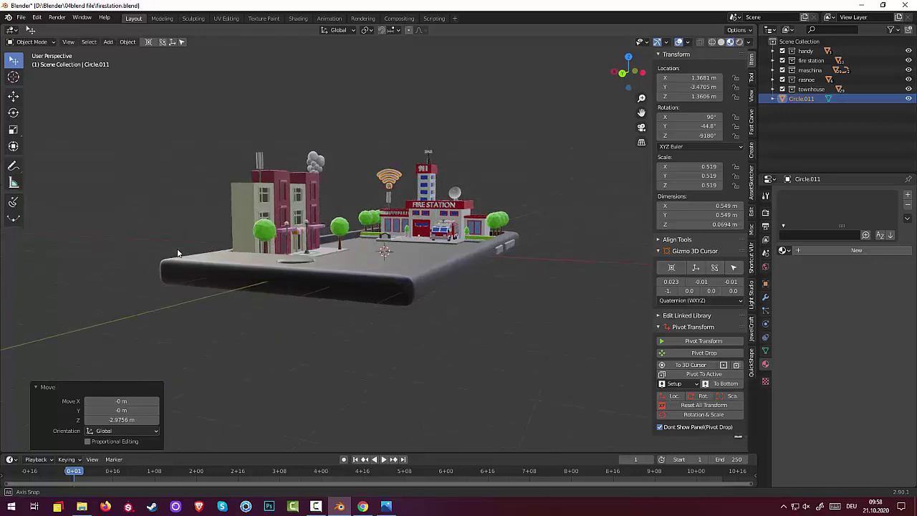
pyautogui.moveTo(179, 262)
pyautogui.mouseDown(button='middle')
pyautogui.moveTo(186, 267)
pyautogui.moveTo(173, 265)
pyautogui.mouseUp(button='middle')
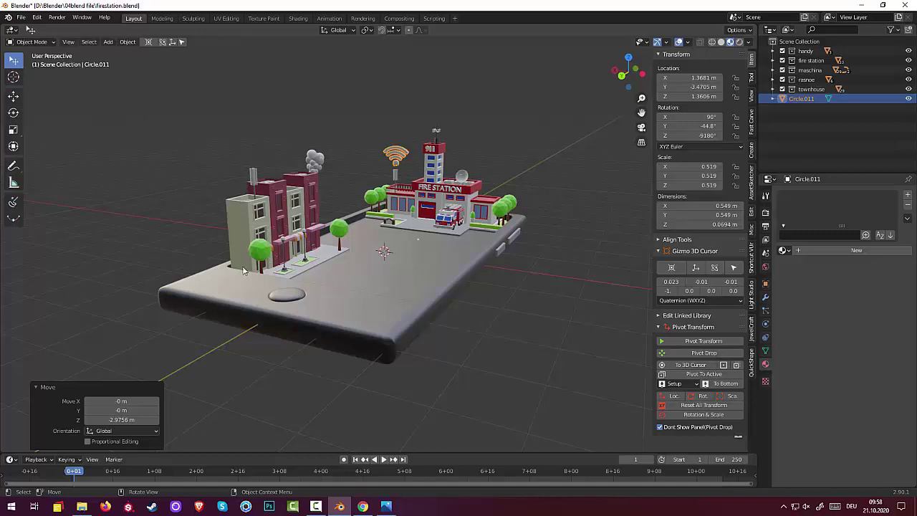
# Add Material.032 to the Wi-Fi icon with a cyan base colour (HSV 0.536, 0.719, 0.906)
pyautogui.click(815, 249)
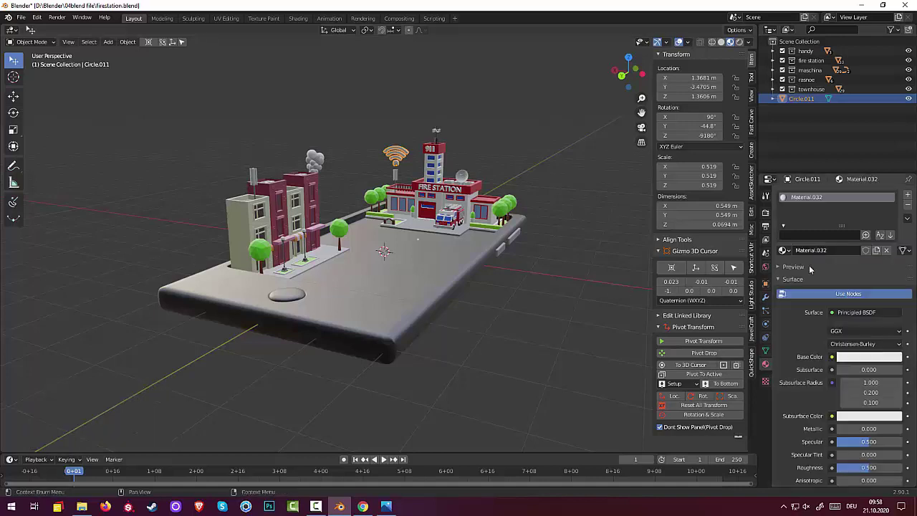
pyautogui.click(864, 357)
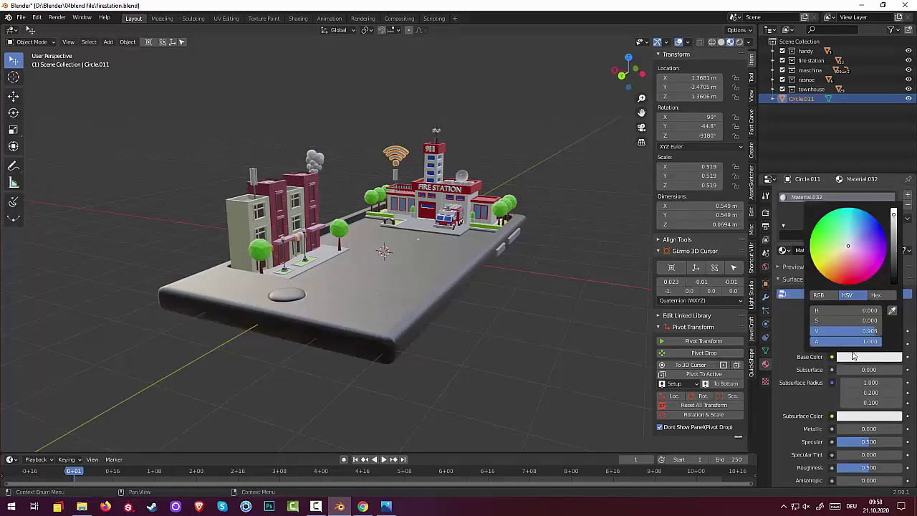
pyautogui.click(860, 223)
pyautogui.moveTo(855, 220)
pyautogui.mouseDown()
pyautogui.moveTo(846, 219)
pyautogui.moveTo(854, 219)
pyautogui.mouseUp()
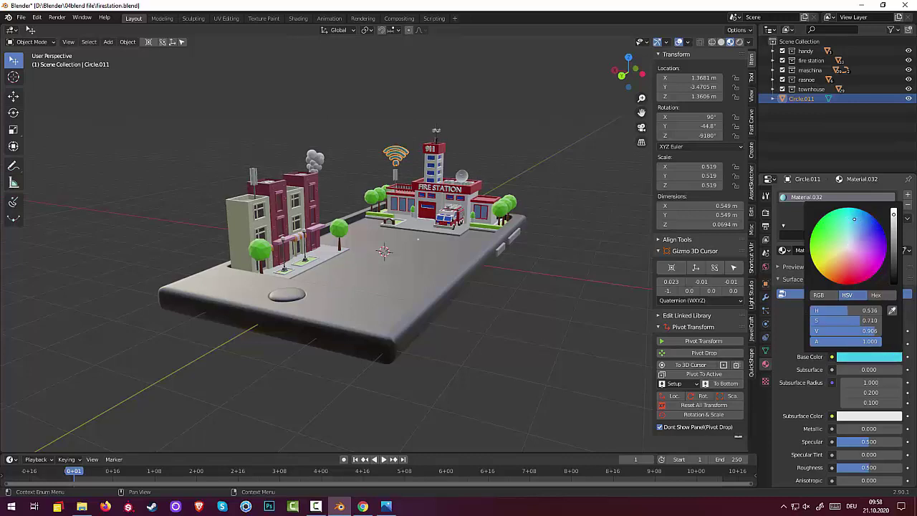
pyautogui.click(590, 281)
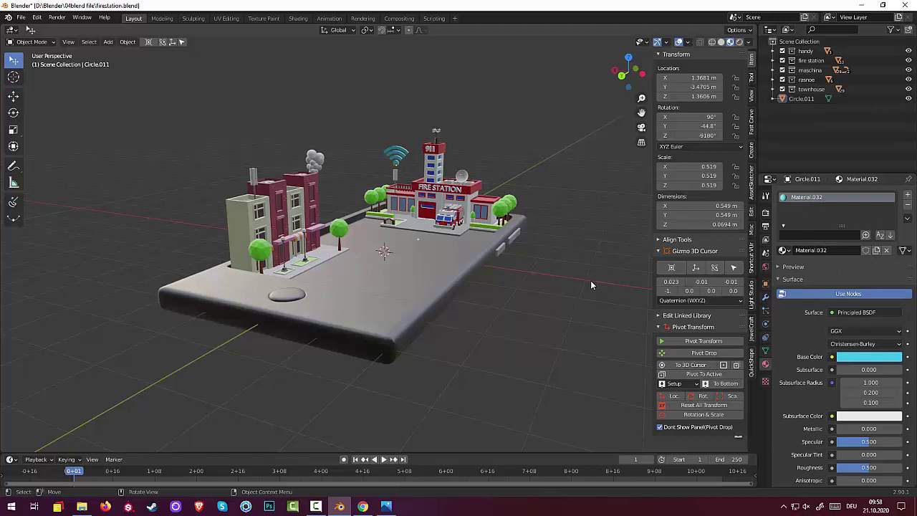
pyautogui.moveTo(578, 270); pyautogui.dragTo(565, 271, button='middle')
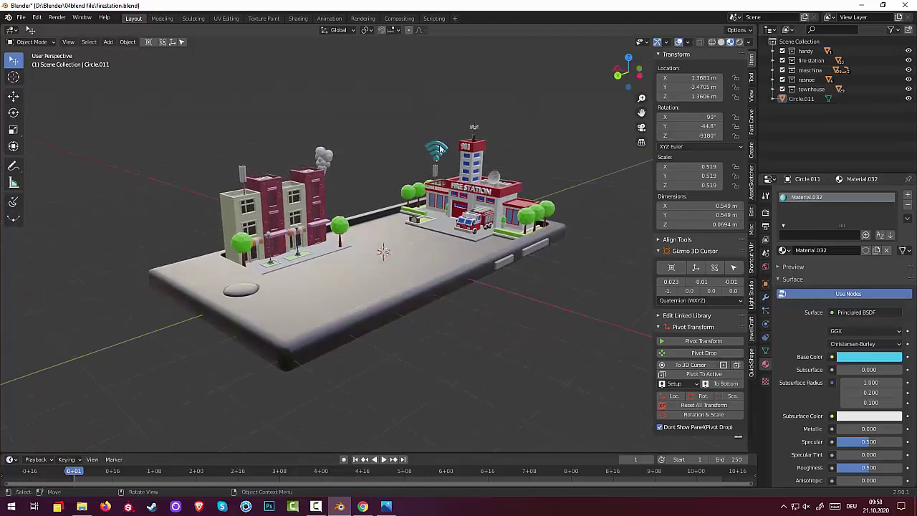
pyautogui.click(867, 357)
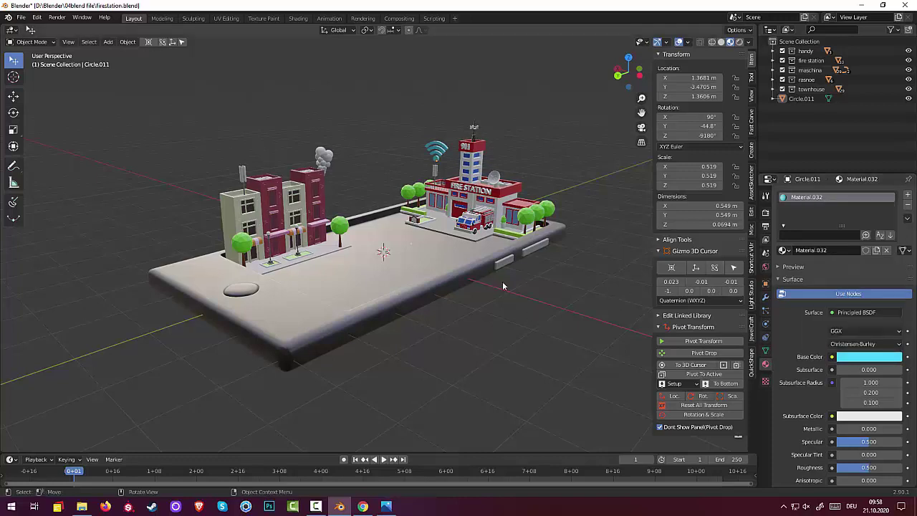
pyautogui.click(445, 155)
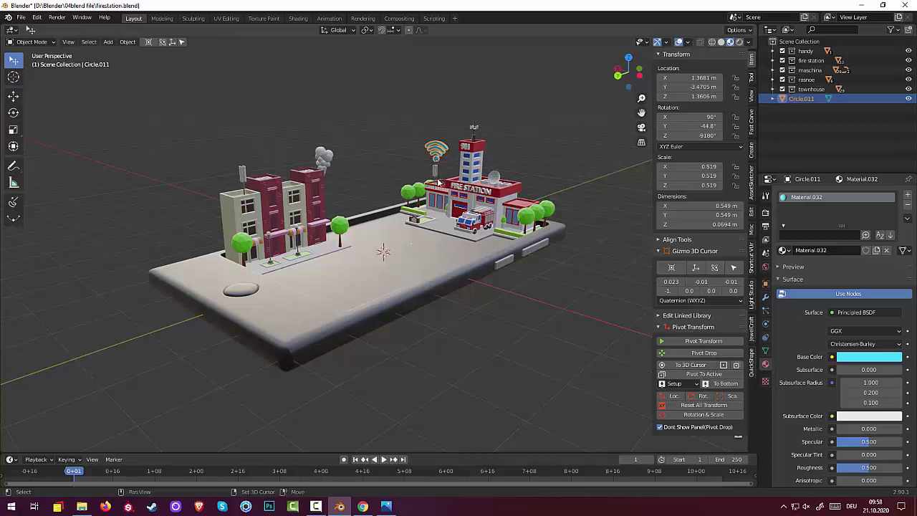
# Duplicate the Wi-Fi icon, place the copy above the townhouse, and rotate it 90° about Z
pyautogui.hotkey('shift', 'd')
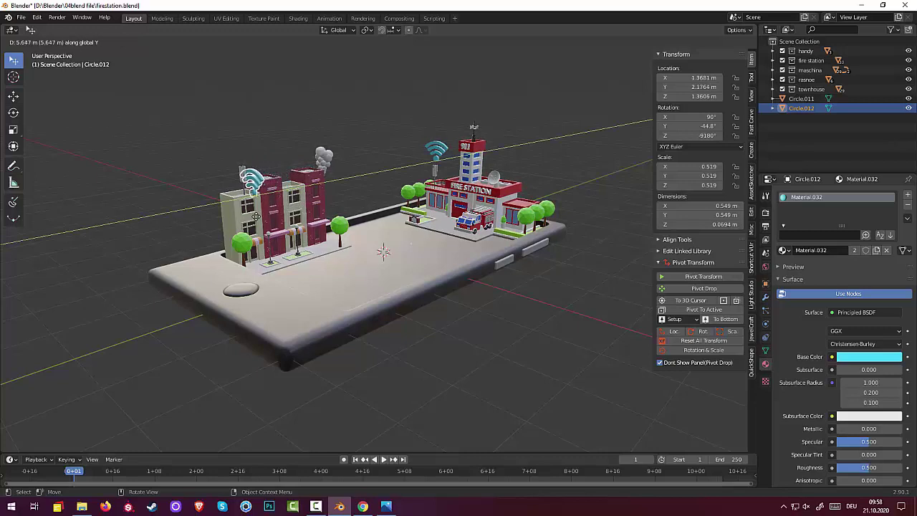
pyautogui.click(258, 220)
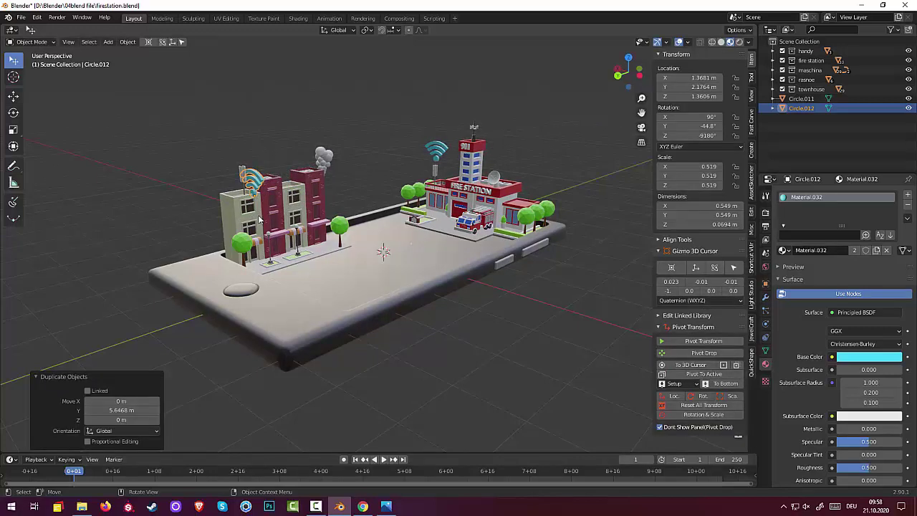
pyautogui.write('rz90')
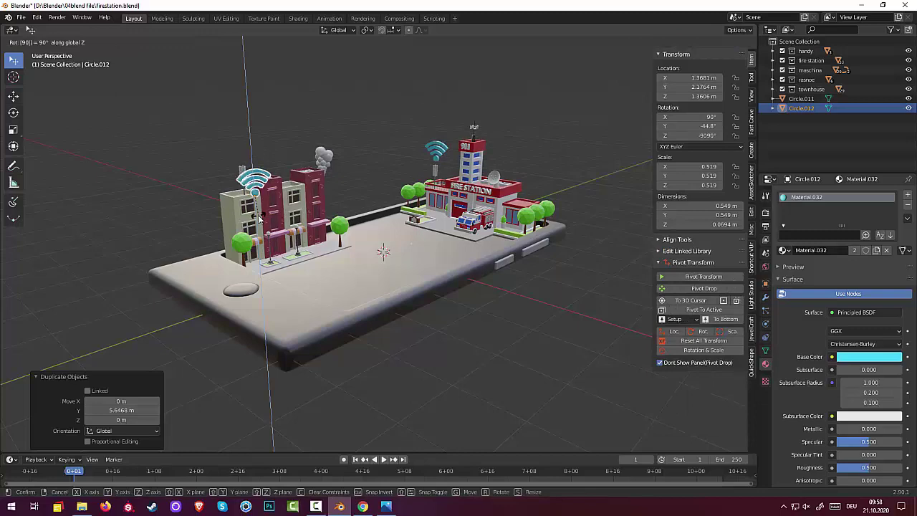
pyautogui.press('Return')
# Check the copy in front and right ortho views, then raise it 0.70395 m to Z 2.0645 m
pyautogui.moveTo(262, 213); pyautogui.dragTo(244, 198, button='middle')
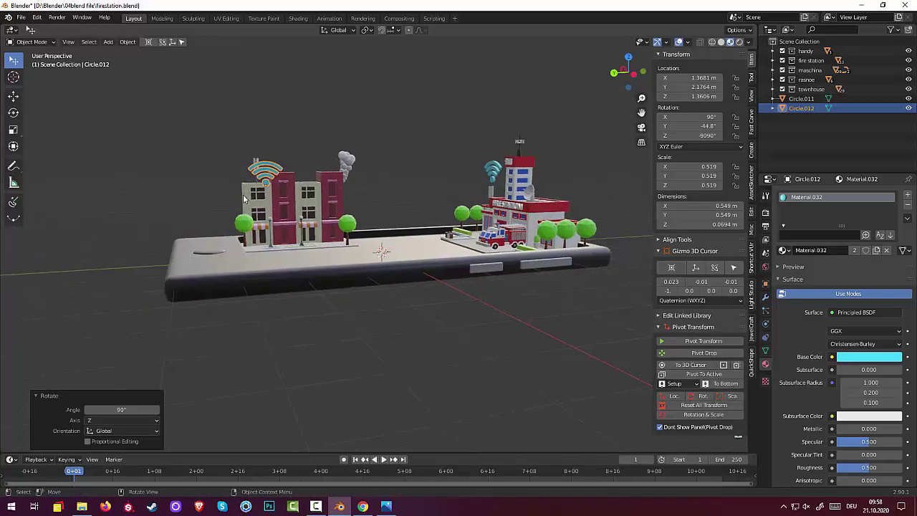
pyautogui.press('KP_3')
pyautogui.press('KP_1')
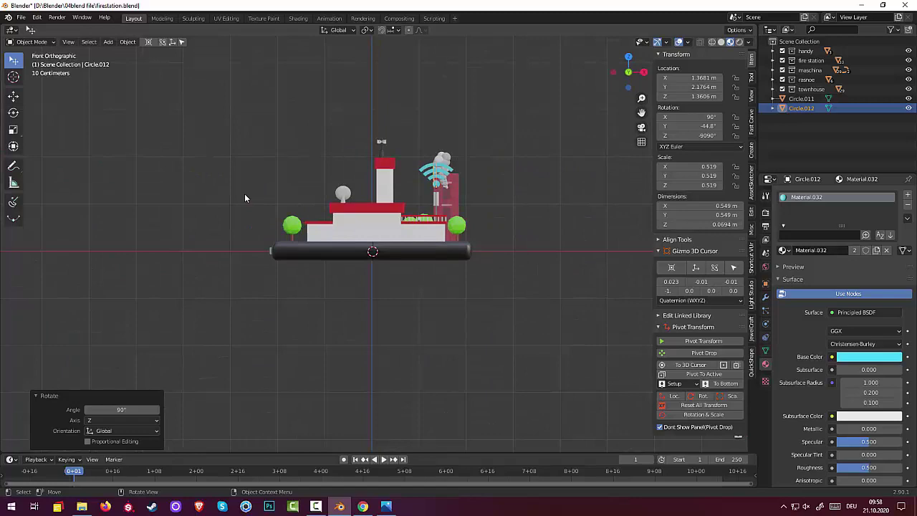
pyautogui.press('KP_3')
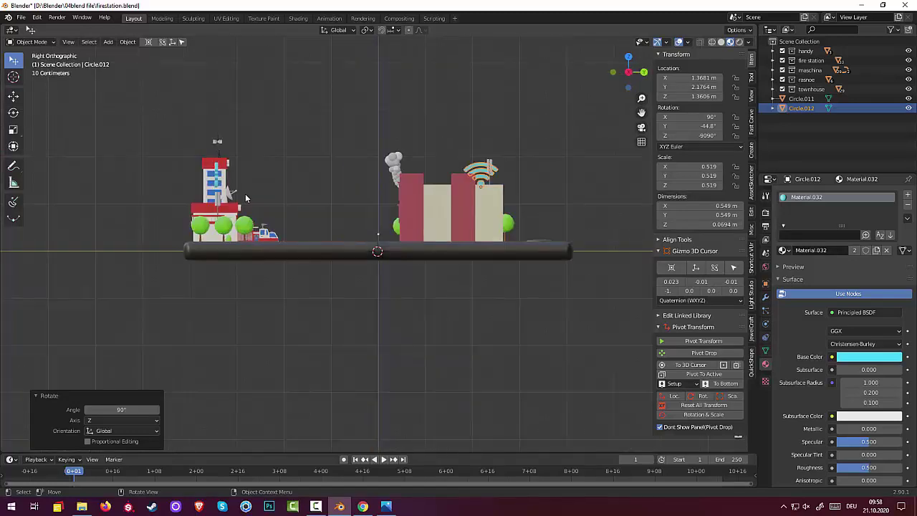
pyautogui.moveTo(320, 203)
pyautogui.mouseDown(button='middle')
pyautogui.moveTo(547, 215)
pyautogui.moveTo(278, 188)
pyautogui.mouseUp(button='middle')
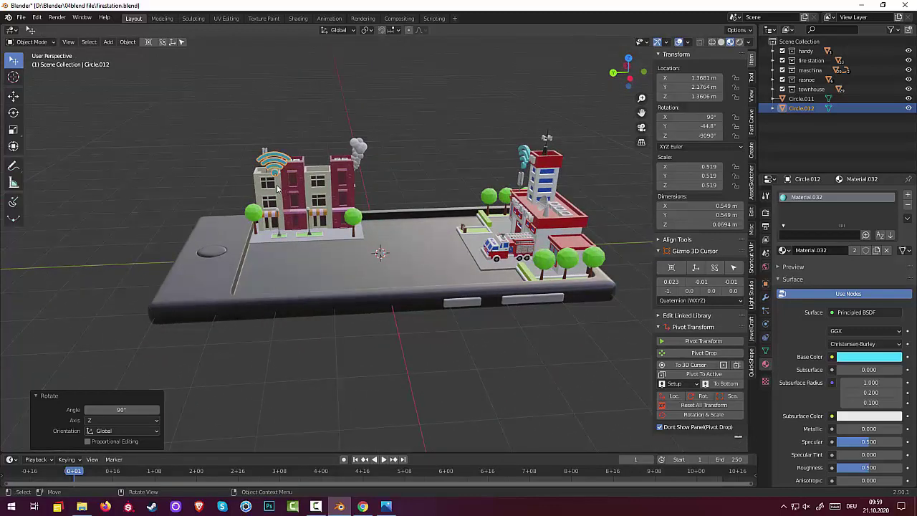
pyautogui.press('g')
pyautogui.press('z')
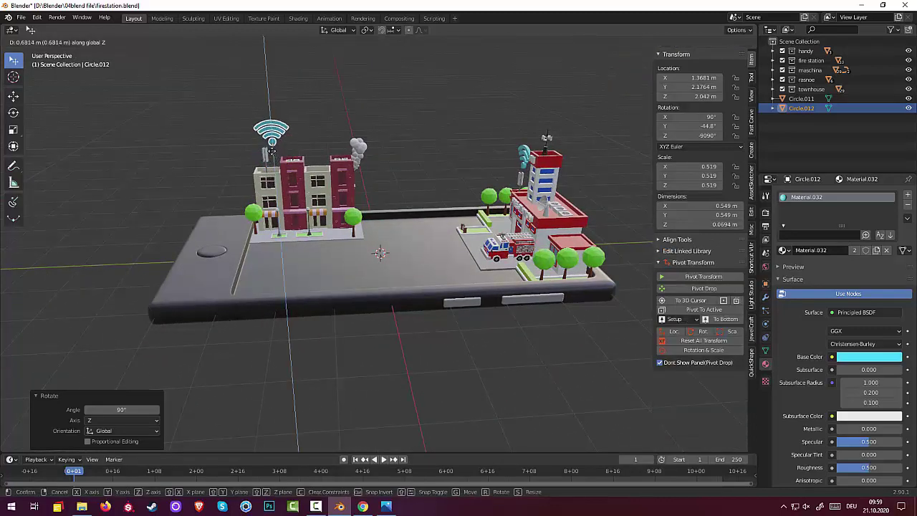
pyautogui.click(271, 154)
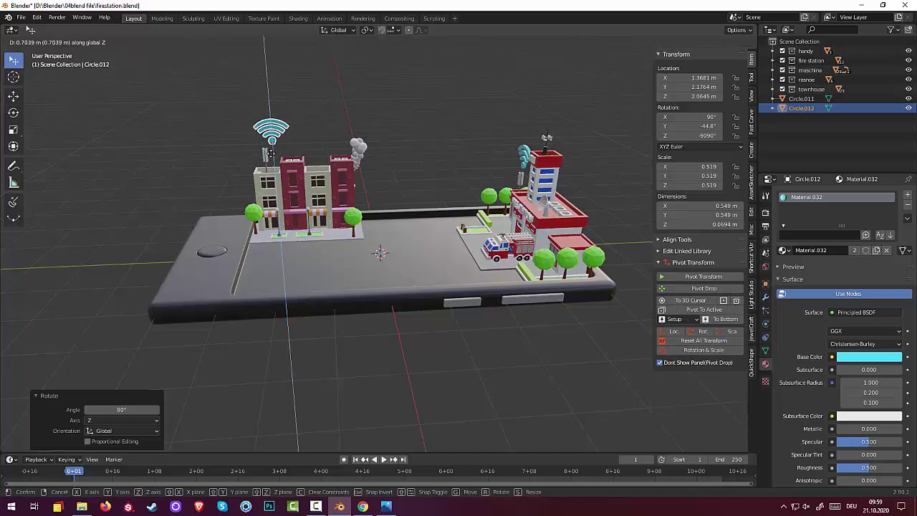
pyautogui.moveTo(333, 215)
pyautogui.mouseDown(button='middle')
pyautogui.moveTo(341, 153)
pyautogui.moveTo(322, 160)
pyautogui.mouseUp(button='middle')
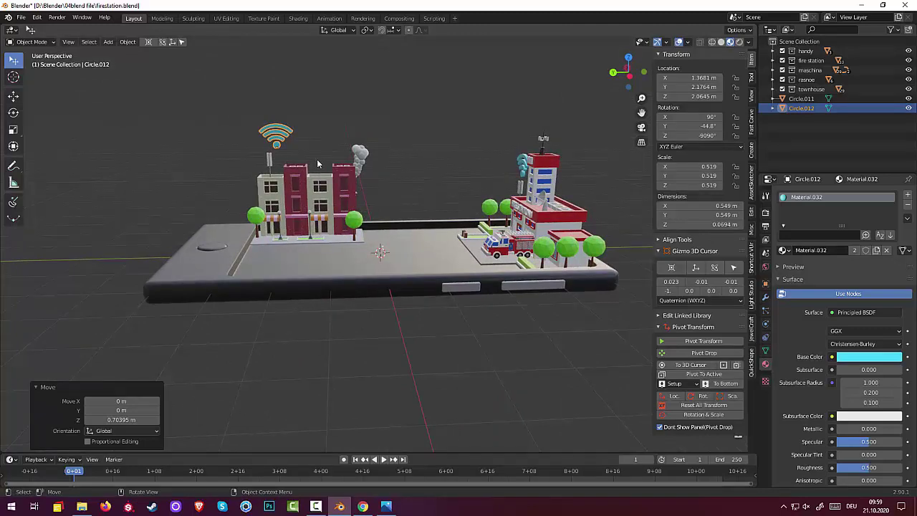
# In right ortho view, nudge Circle.012 sideways along Y toward the pole
pyautogui.press('KP_3')
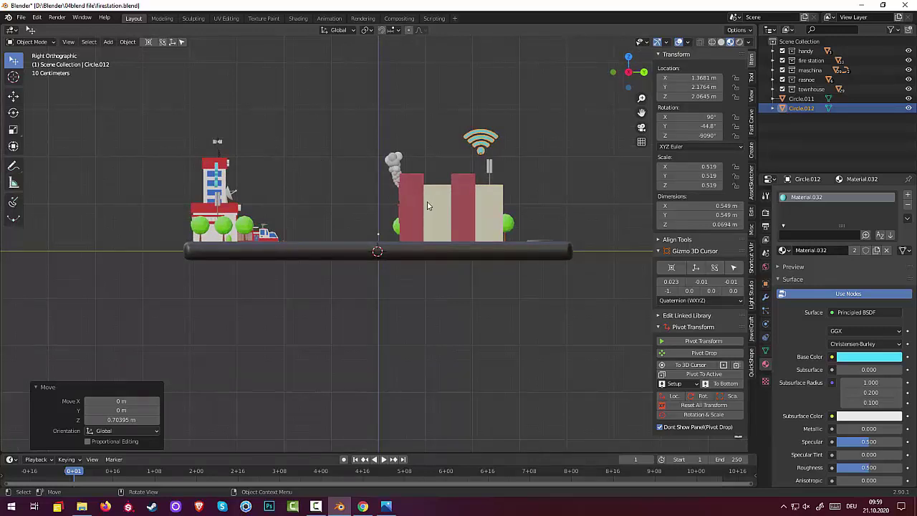
pyautogui.press('g')
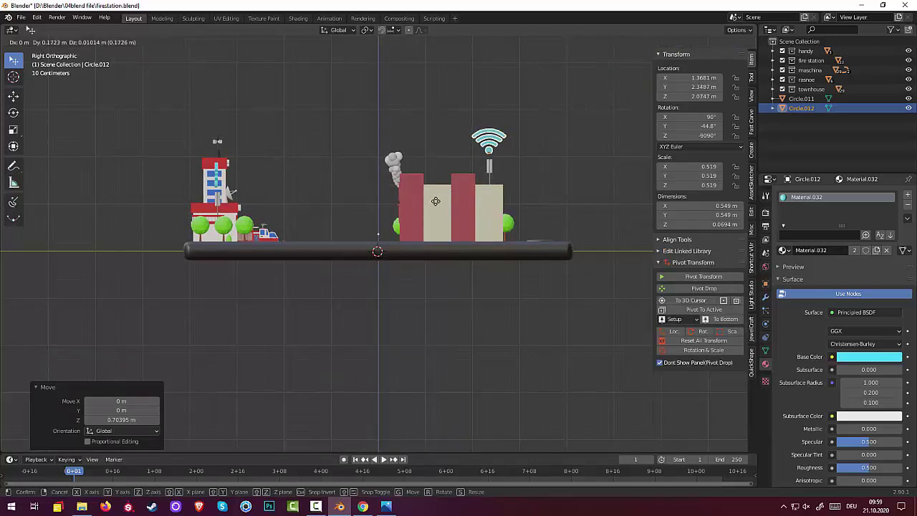
pyautogui.click(436, 202)
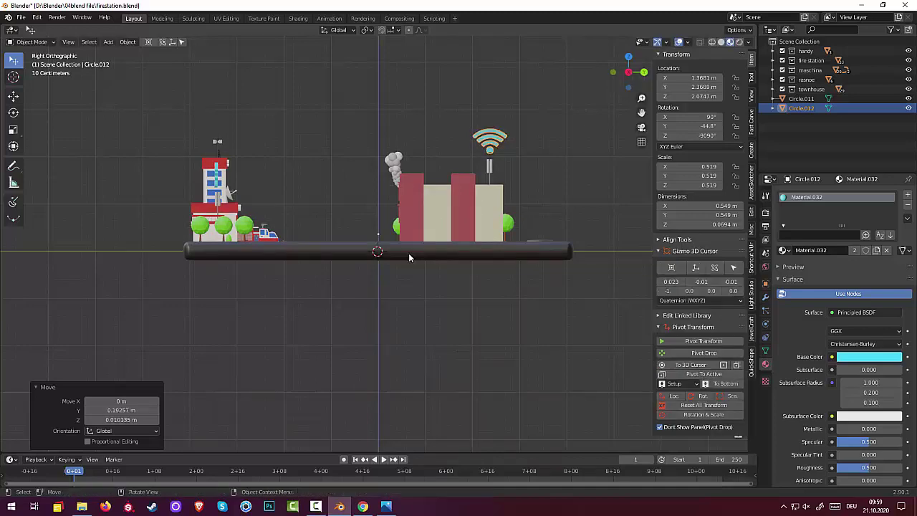
pyautogui.click(388, 313)
pyautogui.moveTo(515, 326)
pyautogui.mouseDown(button='middle')
pyautogui.moveTo(403, 356)
pyautogui.moveTo(352, 358)
pyautogui.mouseUp(button='middle')
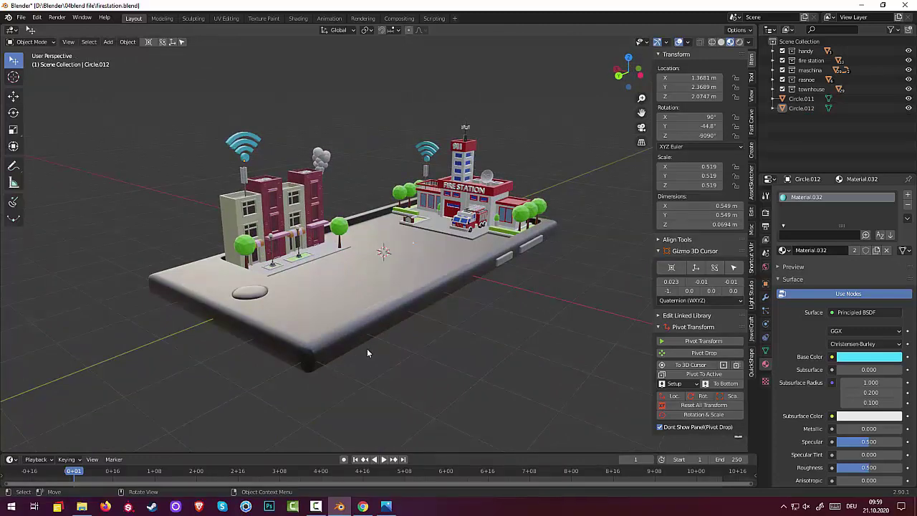
pyautogui.moveTo(373, 318)
pyautogui.mouseDown(button='middle')
pyautogui.moveTo(218, 304)
pyautogui.moveTo(206, 316)
pyautogui.moveTo(260, 313)
pyautogui.moveTo(204, 317)
pyautogui.moveTo(186, 338)
pyautogui.mouseUp(button='middle')
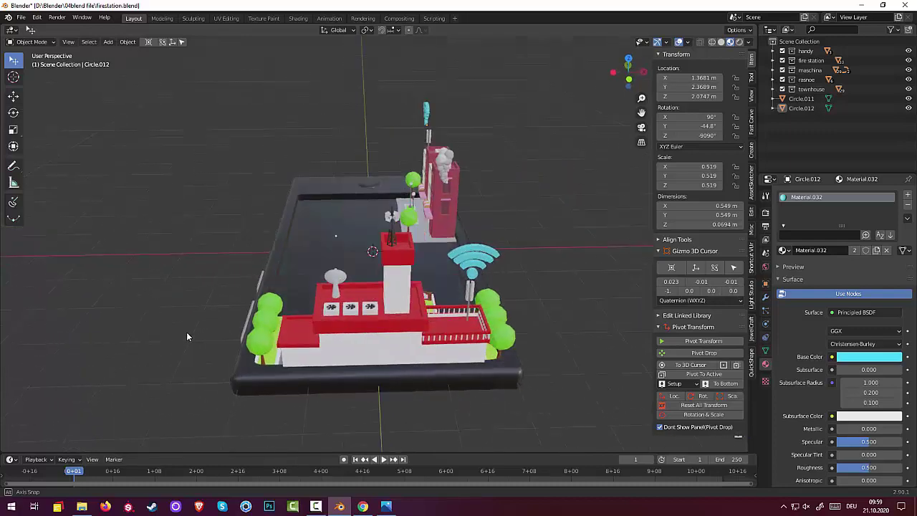
# Undo an accidental delete of Circle.012 and shift it along X to sit centred at X 1.4601
pyautogui.click(426, 111)
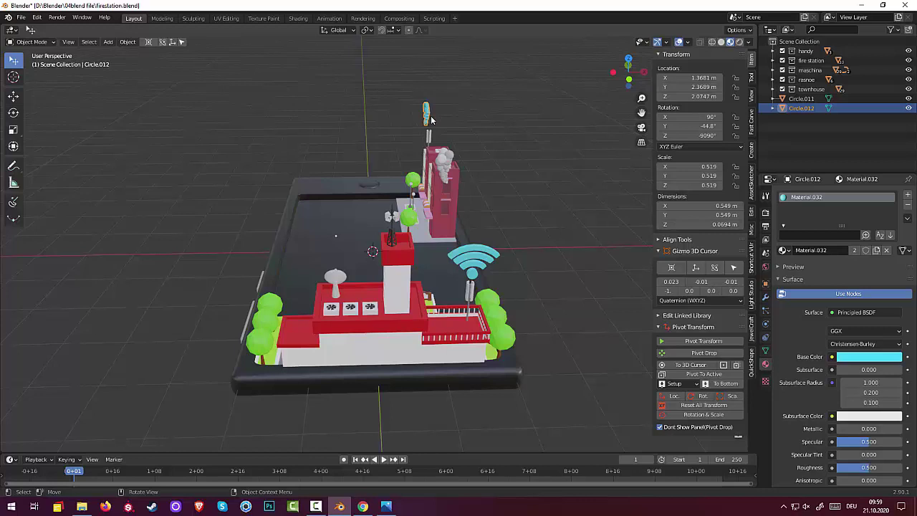
pyautogui.press('Delete')
pyautogui.hotkey('ctrl', 'z')
pyautogui.press('g')
pyautogui.press('x')
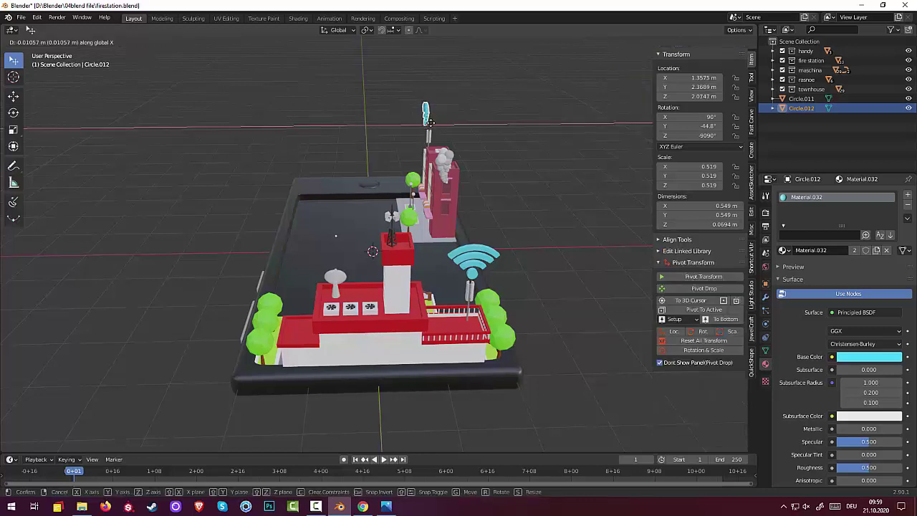
pyautogui.click(433, 123)
pyautogui.click(472, 179)
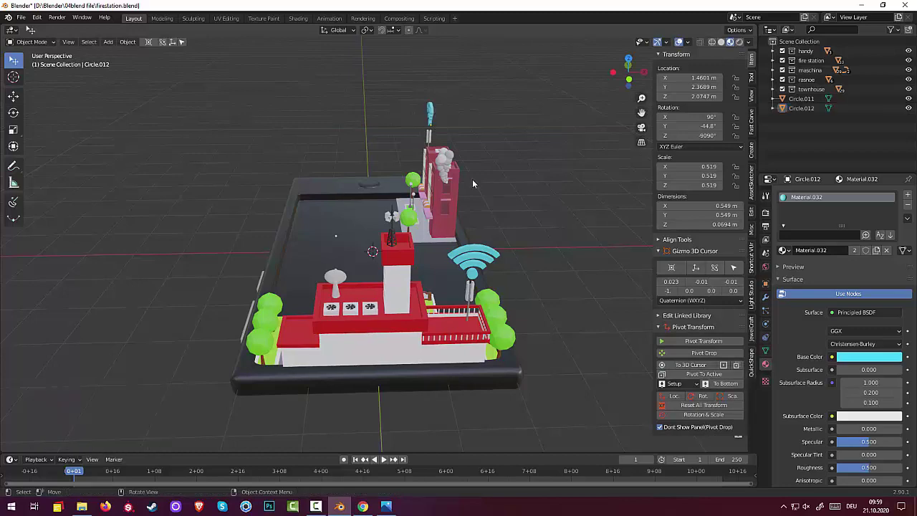
pyautogui.moveTo(472, 179)
pyautogui.mouseDown(button='middle')
pyautogui.moveTo(505, 188)
pyautogui.moveTo(606, 166)
pyautogui.moveTo(643, 170)
pyautogui.mouseUp(button='middle')
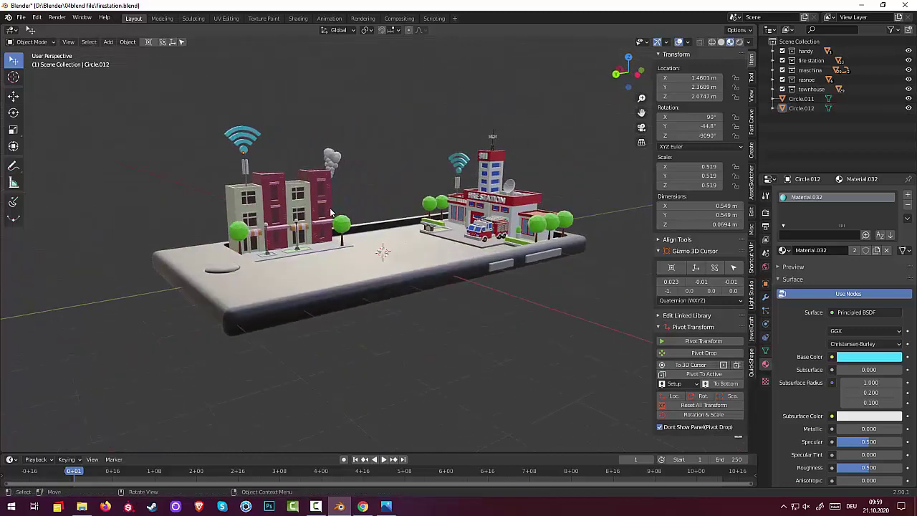
pyautogui.moveTo(360, 194); pyautogui.dragTo(366, 158, button='middle')
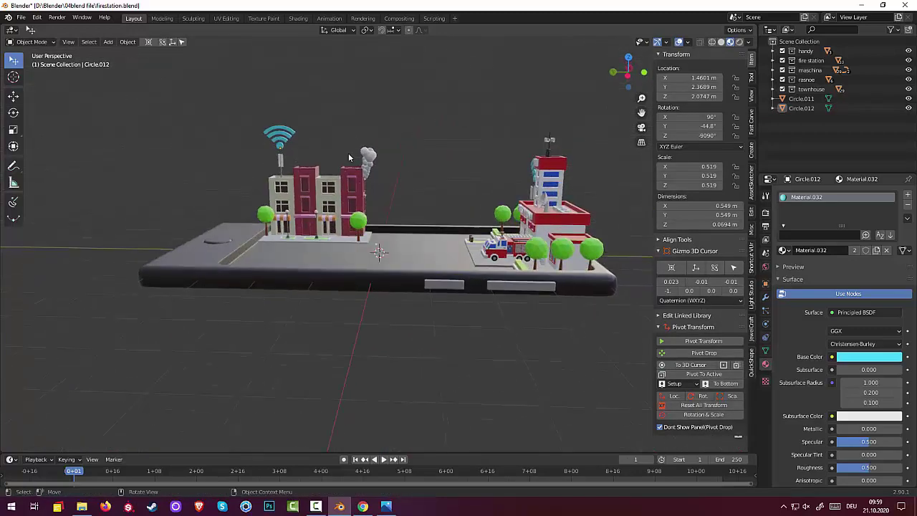
pyautogui.scroll(-2, 381, 212)
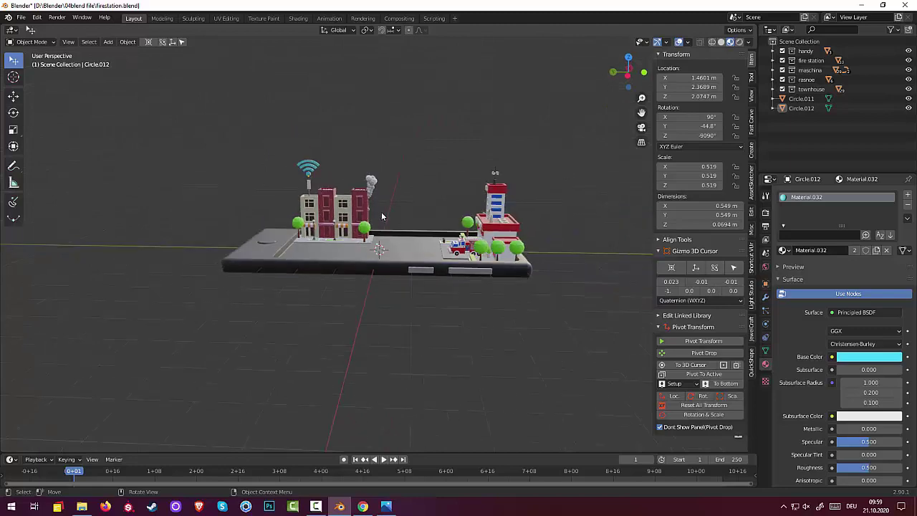
pyautogui.moveTo(381, 212); pyautogui.dragTo(397, 234, button='middle')
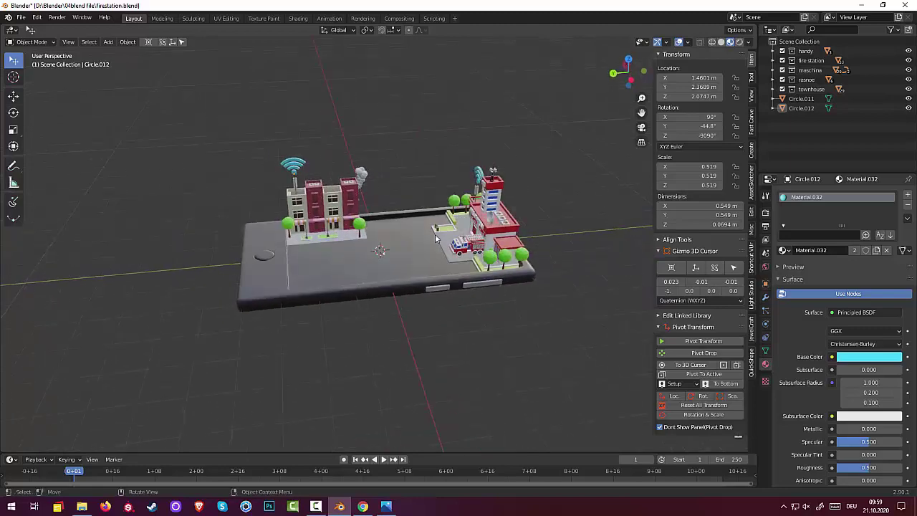
pyautogui.moveTo(399, 268); pyautogui.dragTo(342, 252, button='middle')
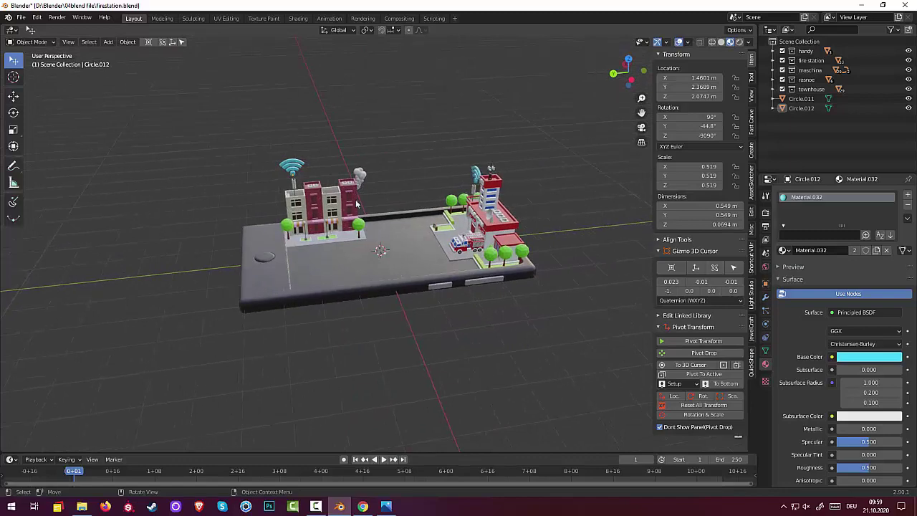
pyautogui.scroll(-1, 328, 242)
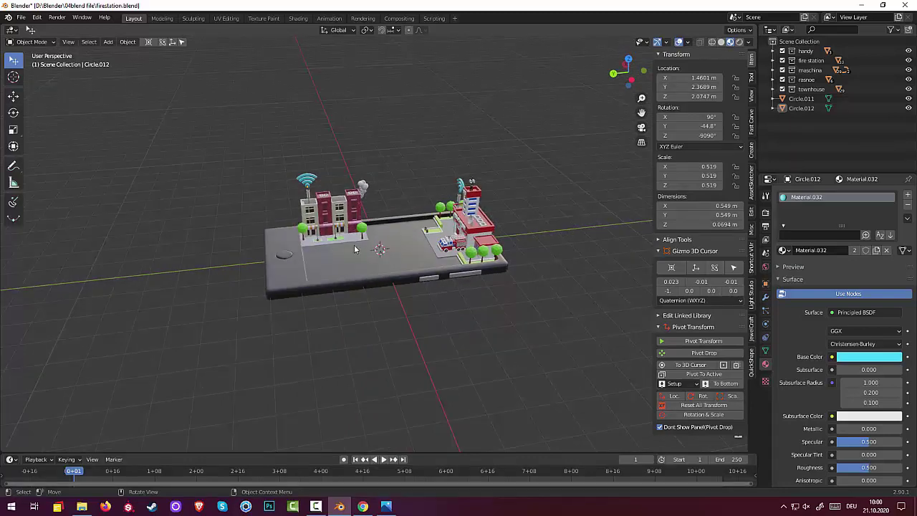
pyautogui.moveTo(328, 242)
pyautogui.mouseDown(button='middle')
pyautogui.moveTo(586, 257)
pyautogui.moveTo(46, 231)
pyautogui.moveTo(118, 215)
pyautogui.moveTo(51, 250)
pyautogui.mouseUp(button='middle')
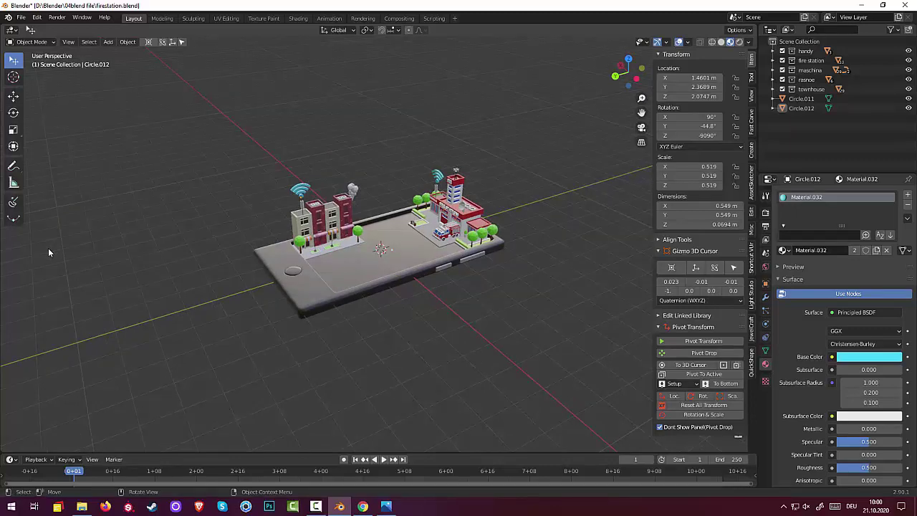
pyautogui.scroll(3, 344, 301)
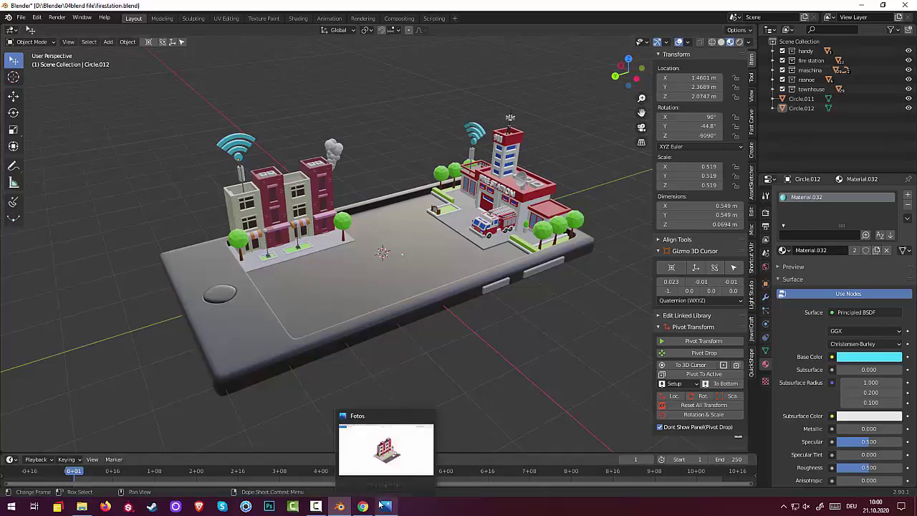
pyautogui.moveTo(386, 506)
pyautogui.click(362, 506)
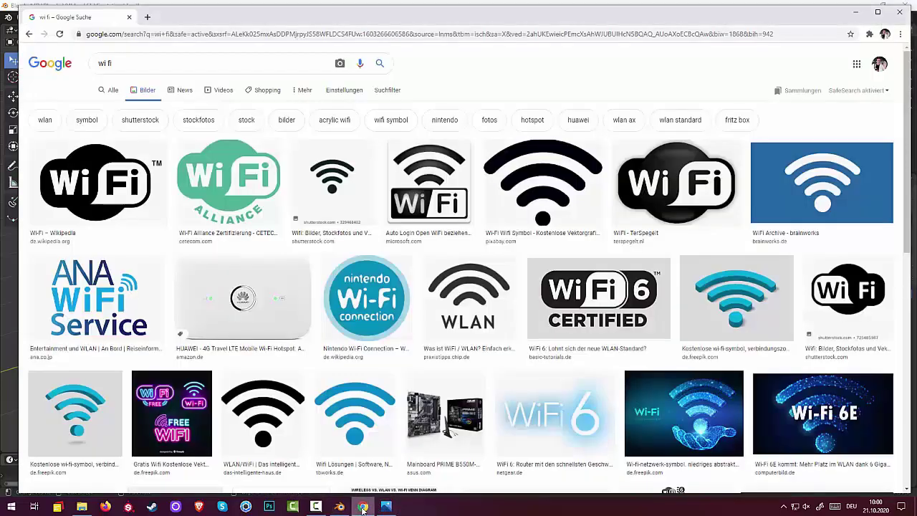
pyautogui.click(363, 506)
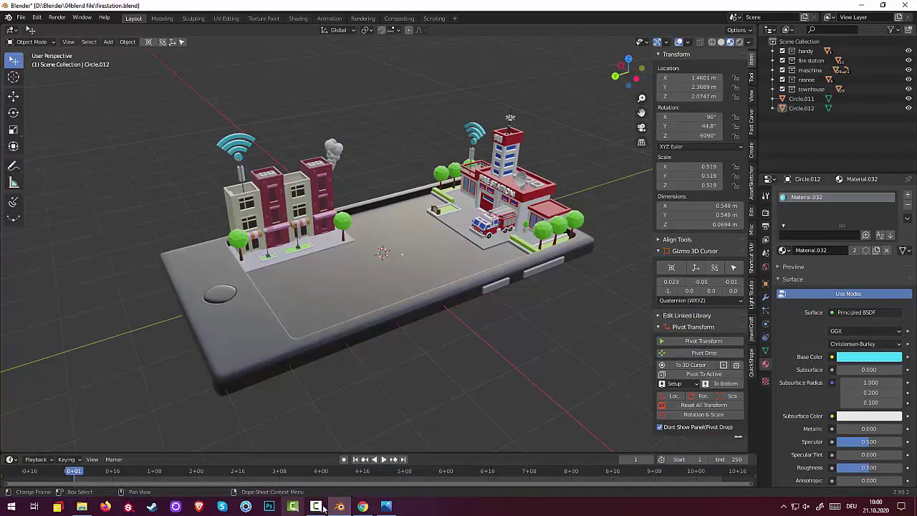
pyautogui.click(318, 507)
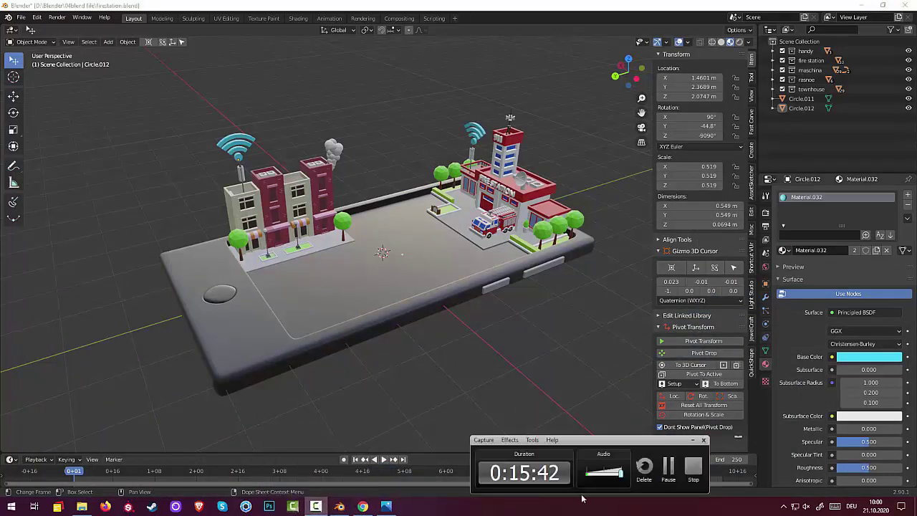